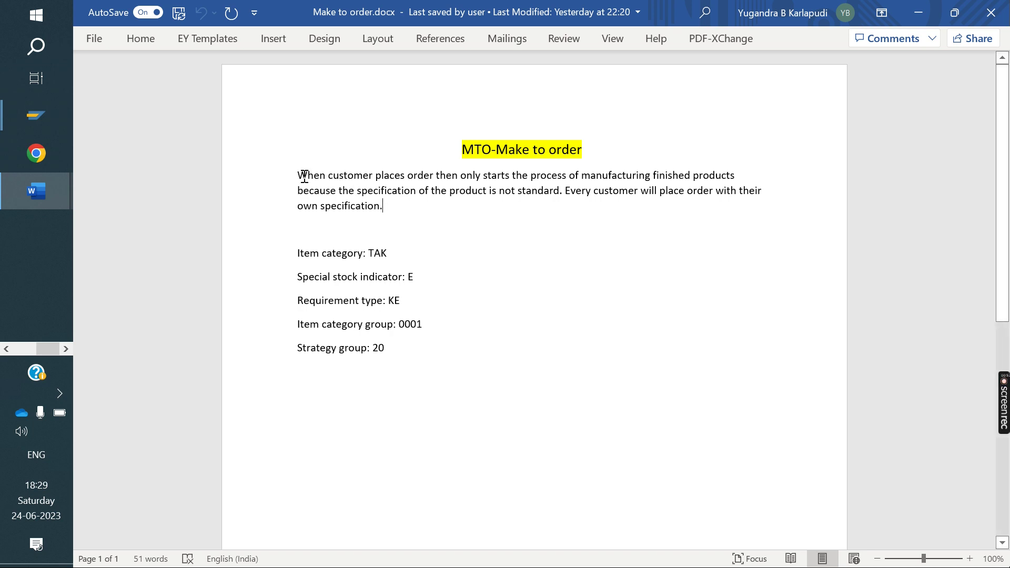
# Step: Review the make-to-order definition and the listed item category, special stock indicator, requirement type, item category group and strategy group
pyautogui.moveTo(302, 175); pyautogui.dragTo(651, 183)
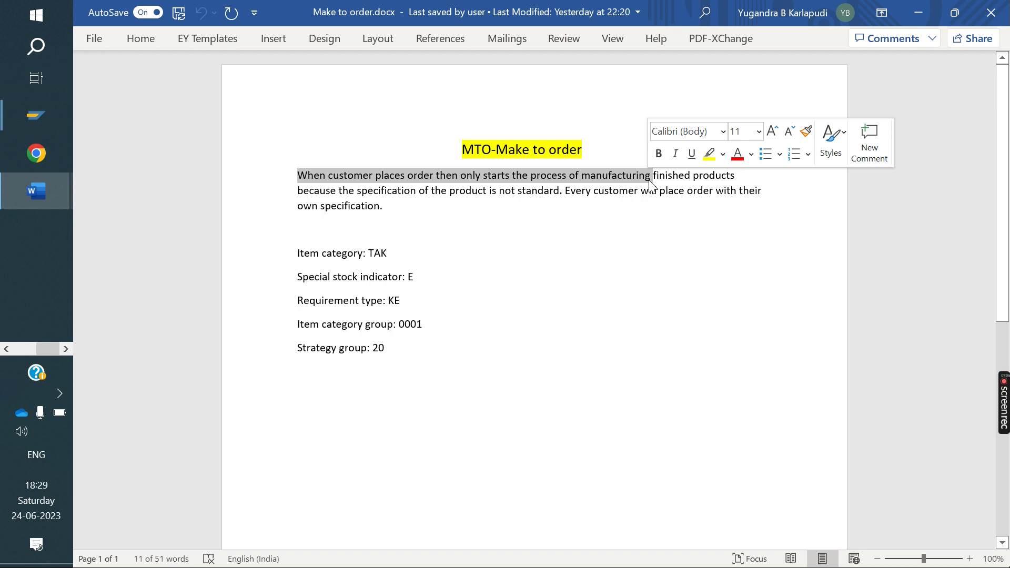
pyautogui.moveTo(303, 198); pyautogui.dragTo(552, 198)
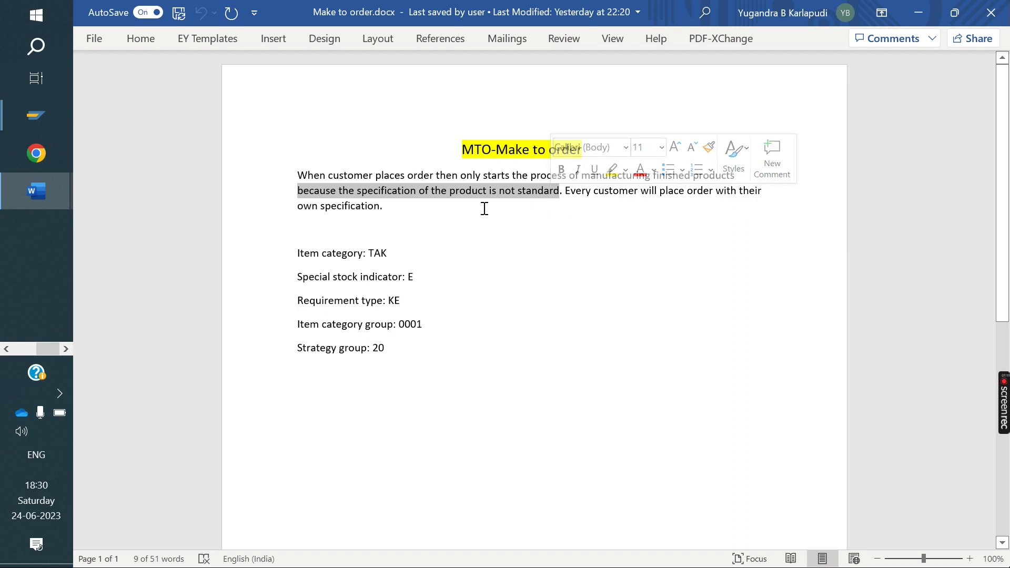
pyautogui.moveTo(394, 210); pyautogui.dragTo(288, 180)
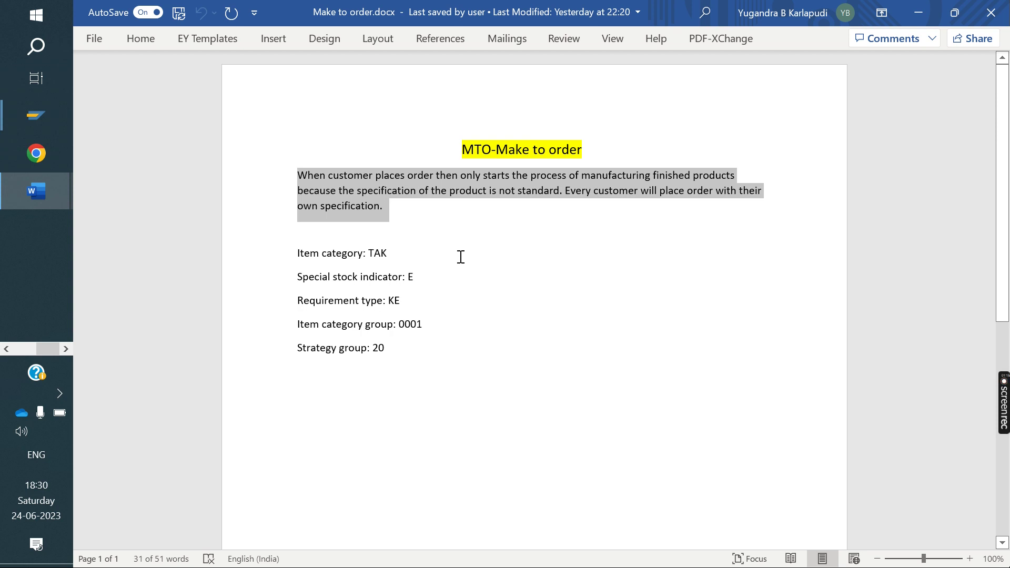
pyautogui.moveTo(403, 260); pyautogui.dragTo(302, 253)
pyautogui.moveTo(425, 281); pyautogui.dragTo(301, 260)
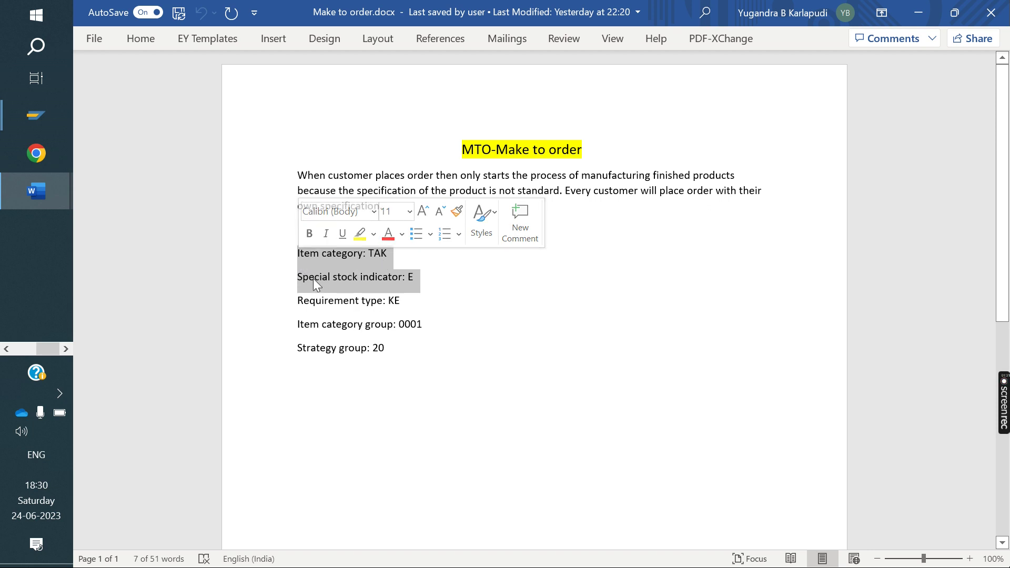
pyautogui.click(419, 279)
pyautogui.moveTo(420, 278); pyautogui.dragTo(306, 257)
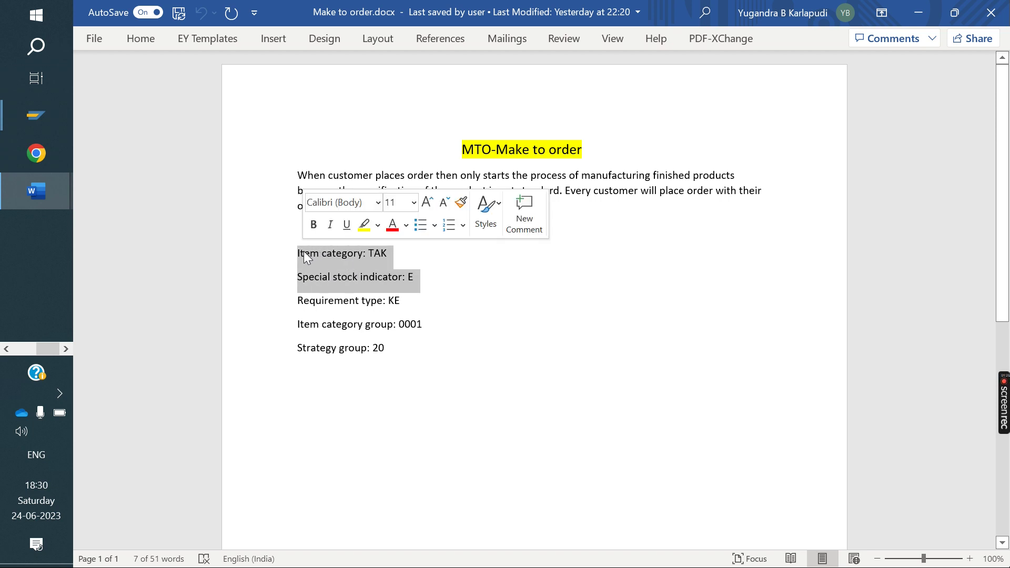
pyautogui.moveTo(295, 302); pyautogui.dragTo(398, 302)
pyautogui.moveTo(297, 325); pyautogui.dragTo(420, 330)
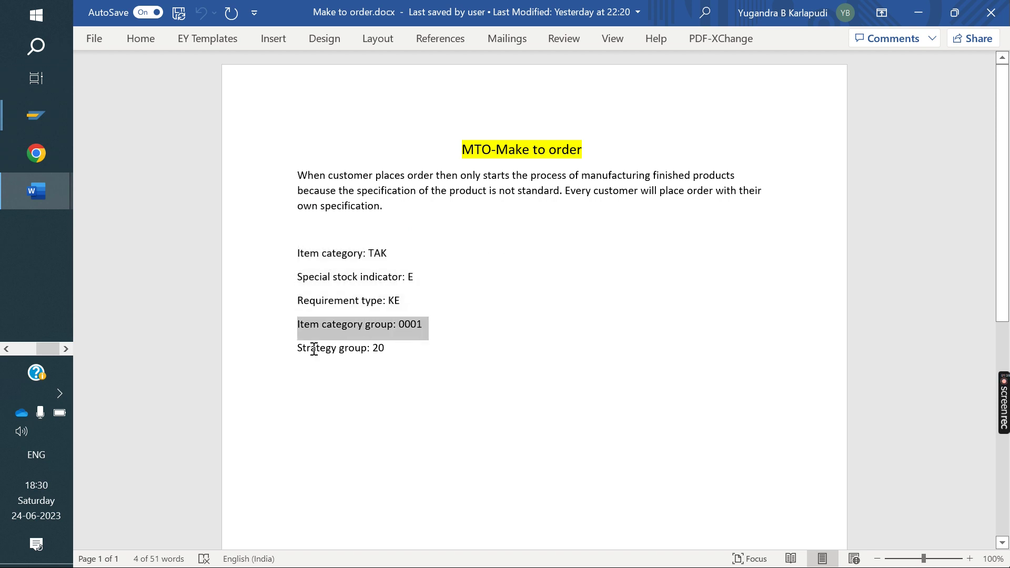
pyautogui.moveTo(303, 349); pyautogui.dragTo(390, 356)
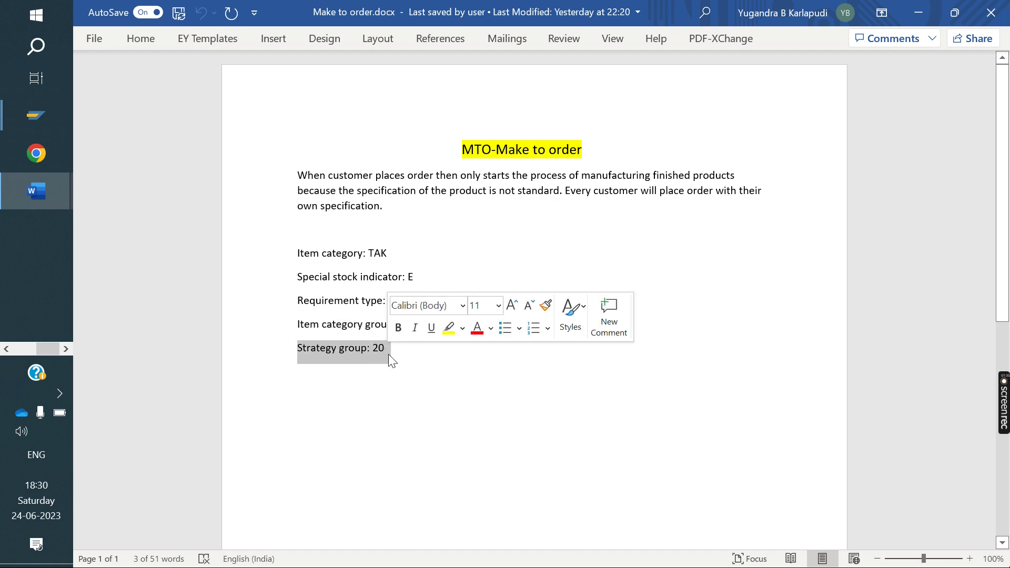
# Step: Switch to SAP and open transaction VOV8 for maintaining sales order types
pyautogui.moveTo(20, 123)
pyautogui.click(160, 184)
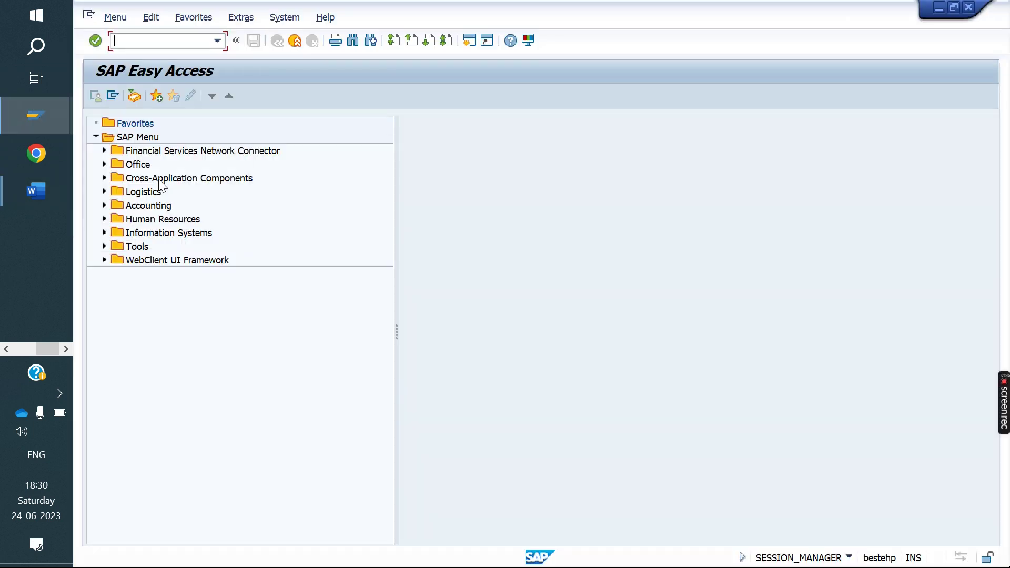
pyautogui.write('vov8')
pyautogui.press('Return')
pyautogui.write('vov8')
pyautogui.press('Return')
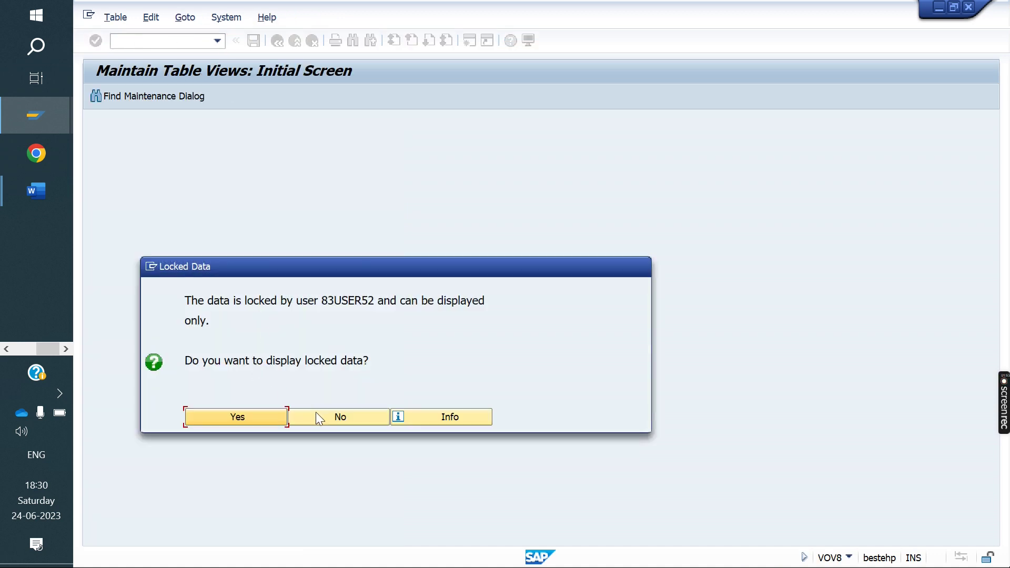
# Step: Copy the locking user's name from the locked-data message and agree to display the locked data
pyautogui.moveTo(375, 301); pyautogui.dragTo(317, 302)
pyautogui.hotkey('ctrl', 'c')
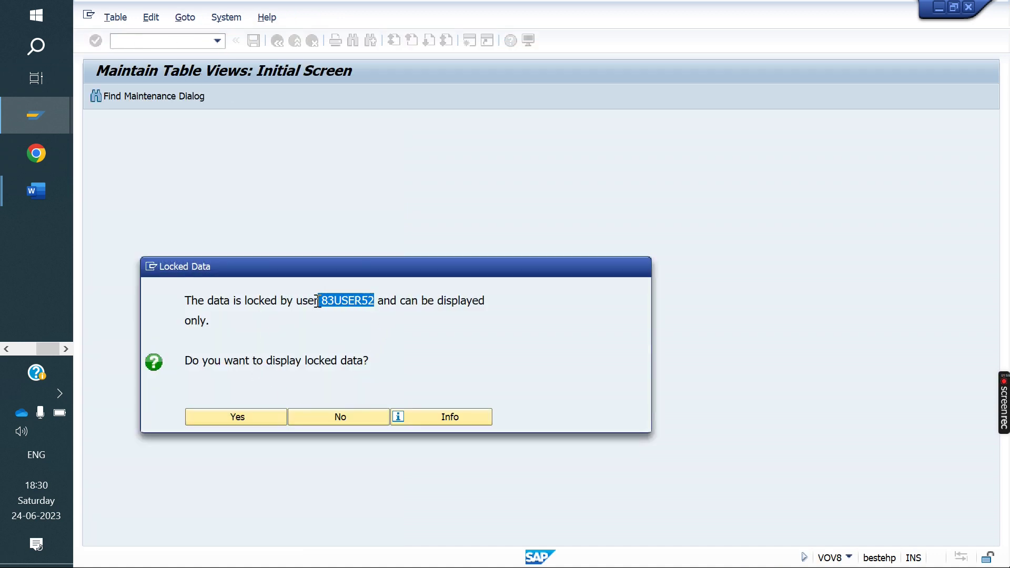
pyautogui.click(319, 302)
pyautogui.click(279, 416)
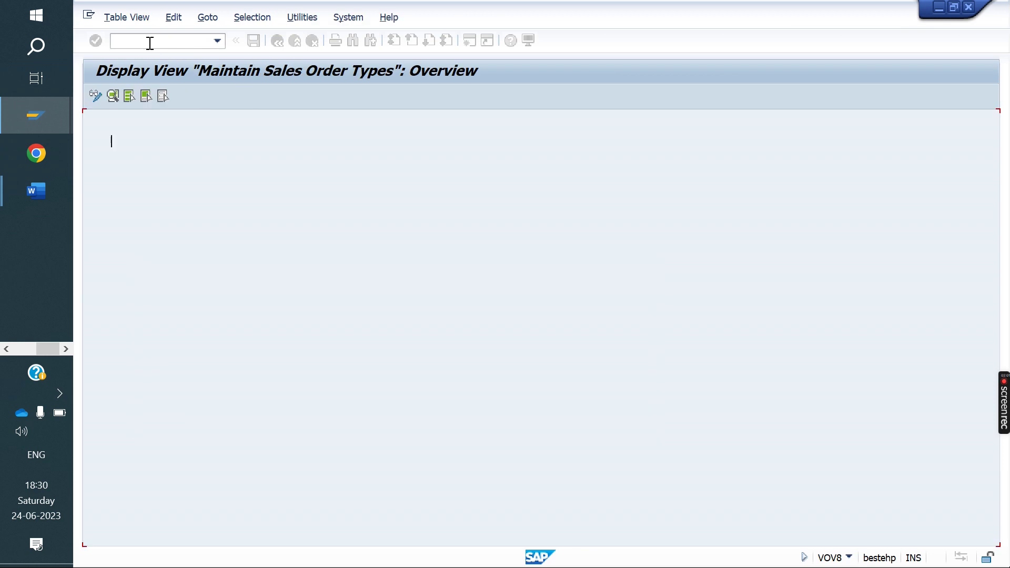
# Step: Open transaction SM12 and list the lock entries for the copied user name, without a leading space
pyautogui.write('/ns')
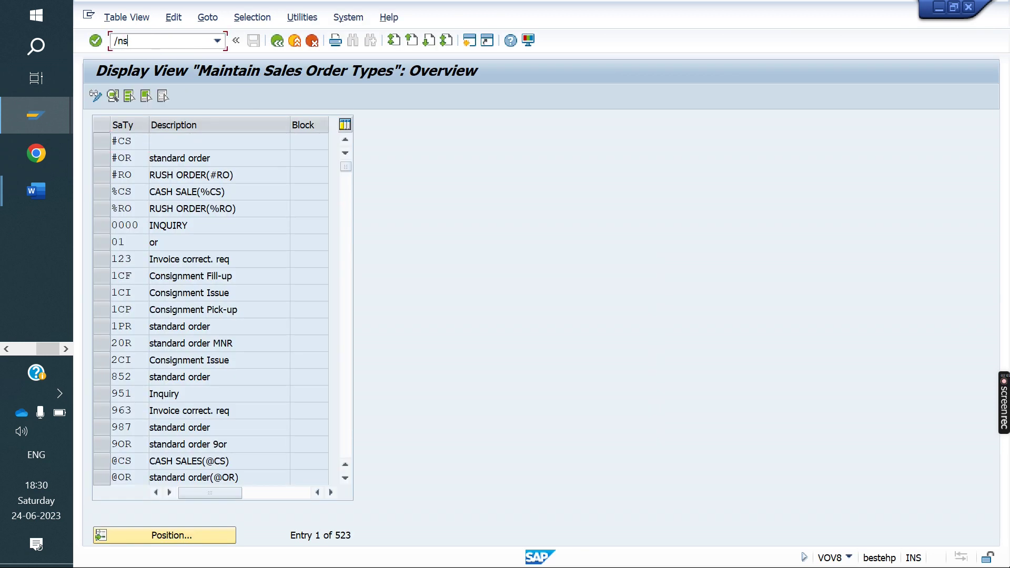
pyautogui.write('m12')
pyautogui.press('Return')
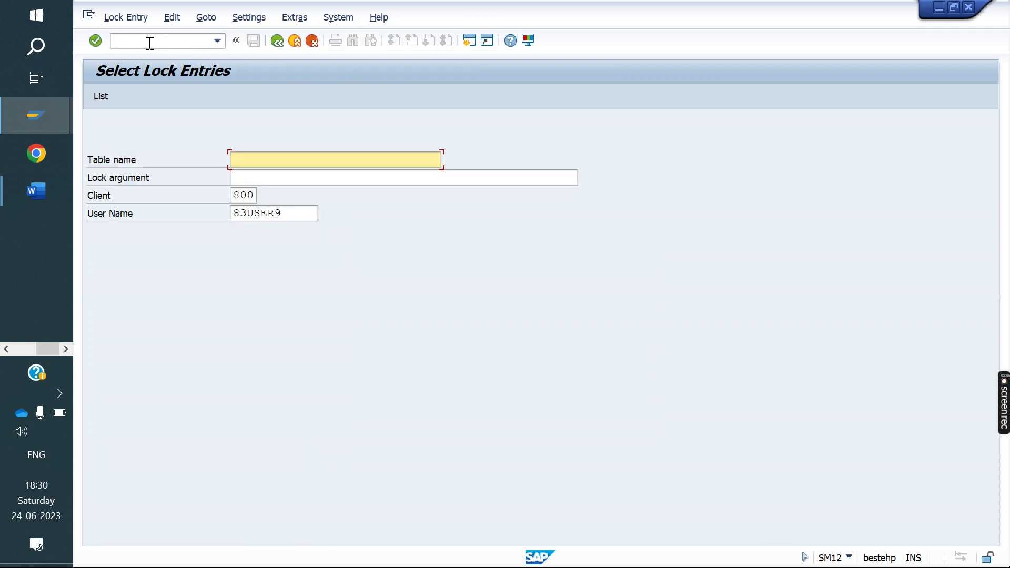
pyautogui.moveTo(295, 216); pyautogui.dragTo(165, 223)
pyautogui.hotkey('ctrl', 'v')
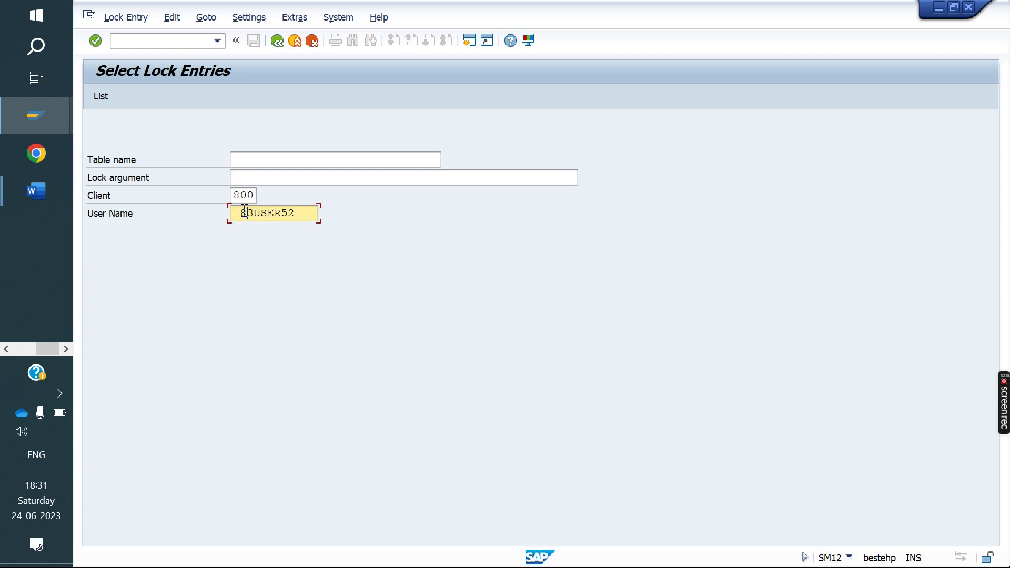
pyautogui.press('BackSpace')
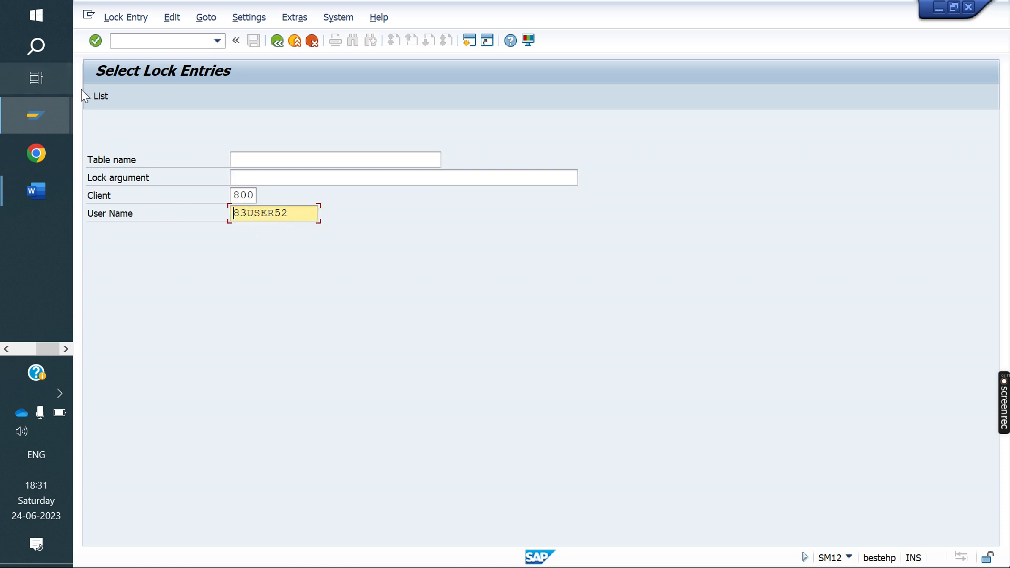
pyautogui.click(96, 98)
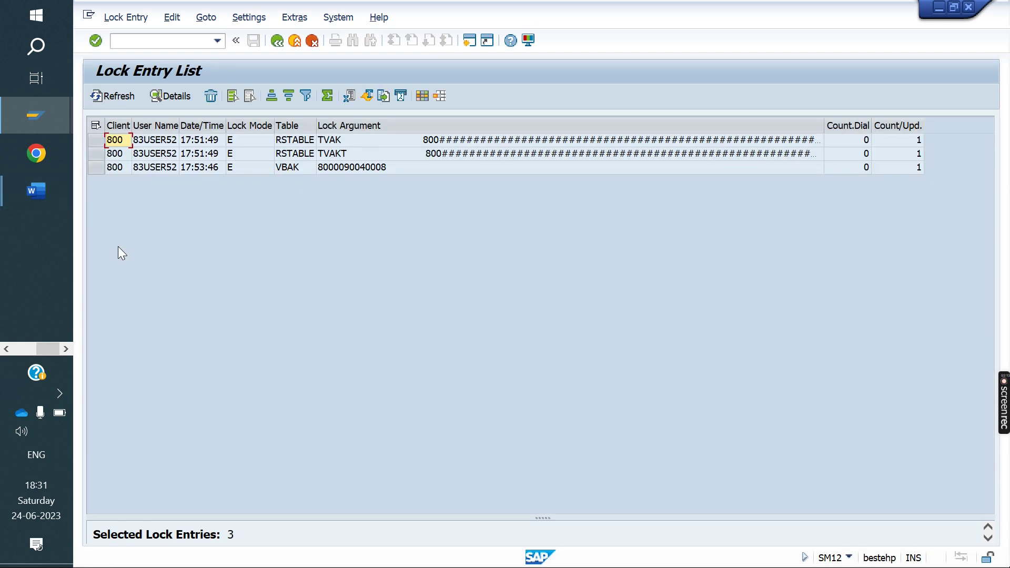
# Step: Delete all of the locking user's lock entries and close the accompanying help window
pyautogui.click(96, 125)
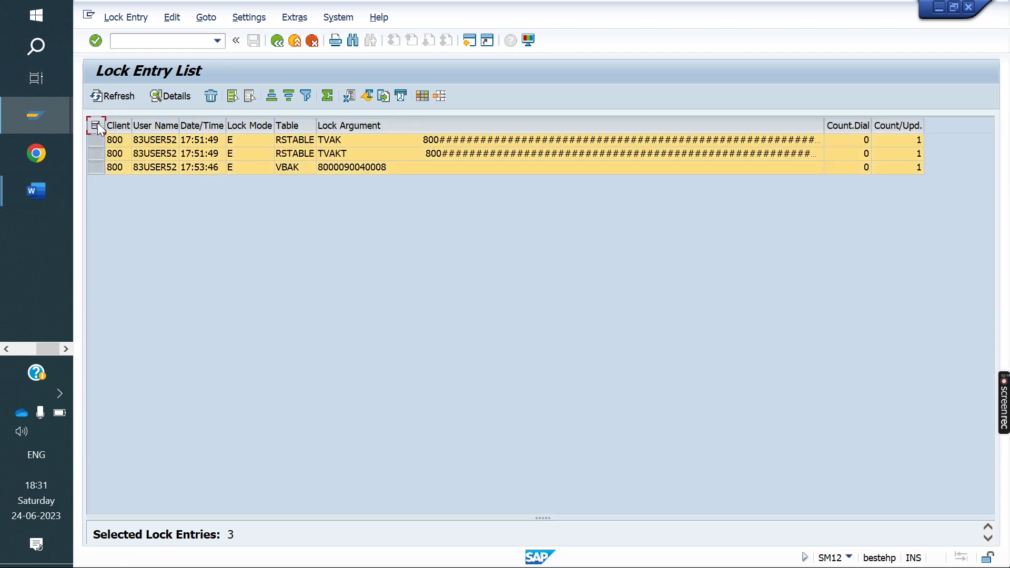
pyautogui.click(212, 96)
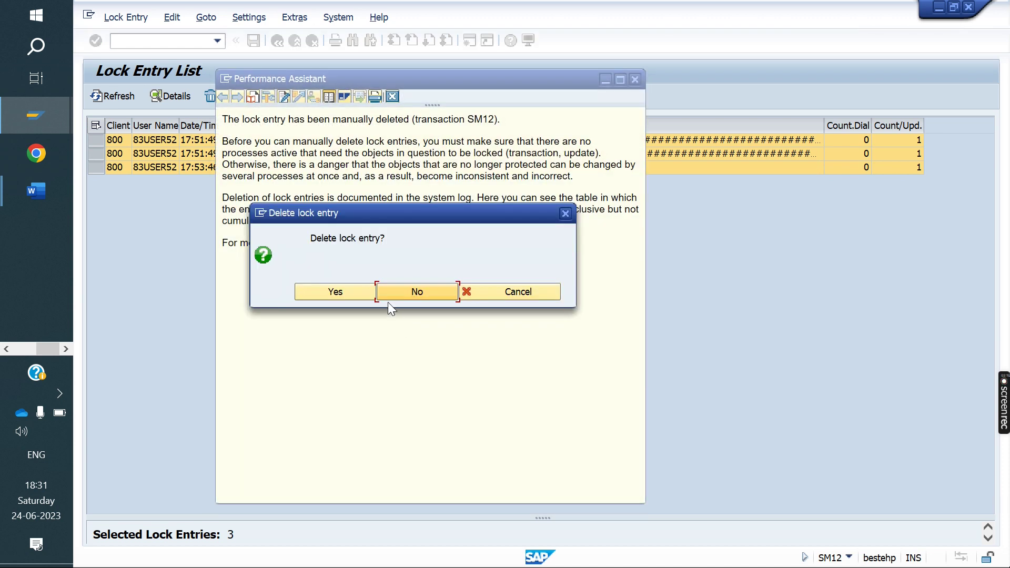
pyautogui.click(335, 292)
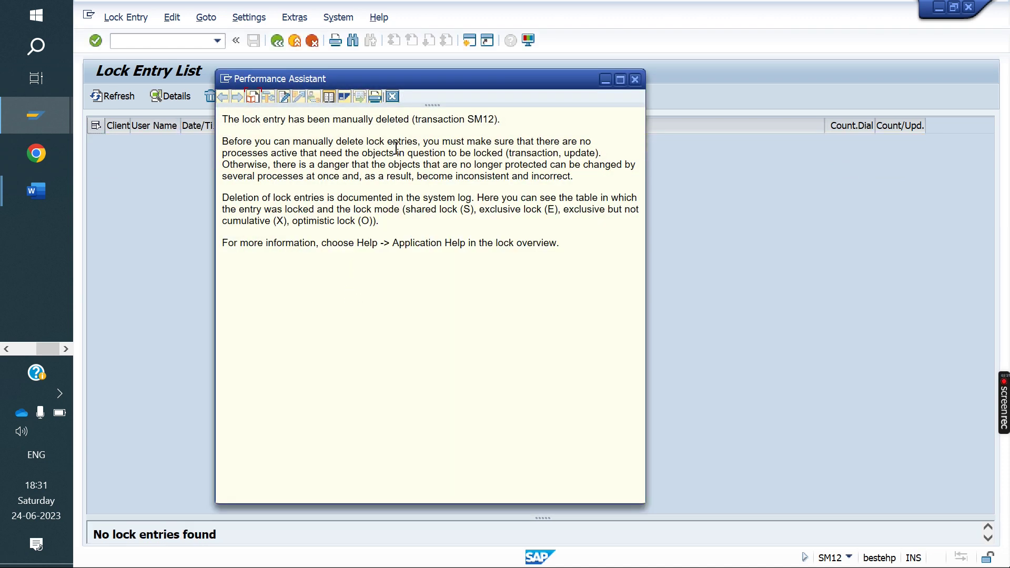
pyautogui.click(393, 98)
# Step: Reopen transaction VOV8 in change mode and position the list on sales document type OR
pyautogui.click(156, 42)
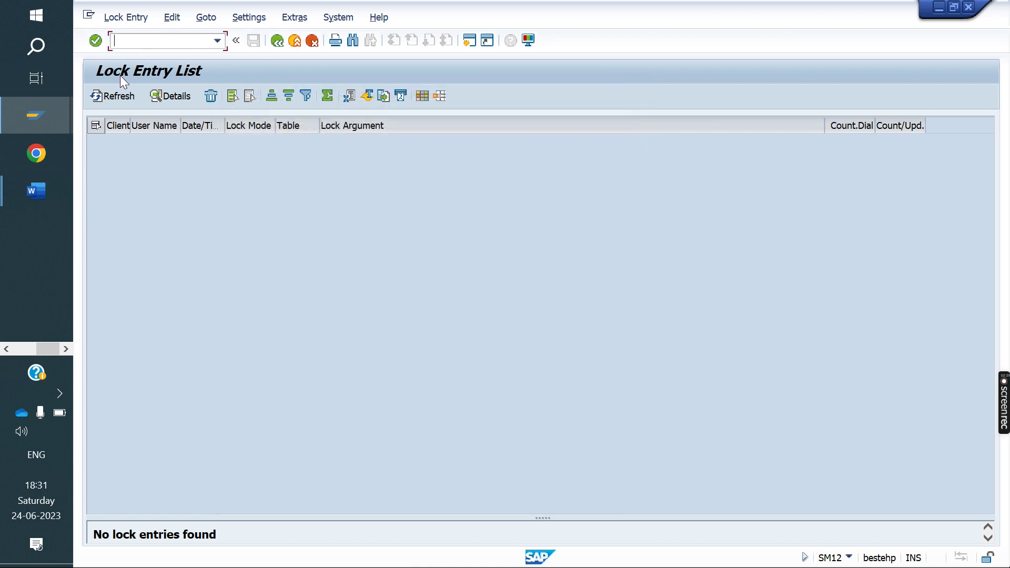
pyautogui.write('/nvov8')
pyautogui.press('Return')
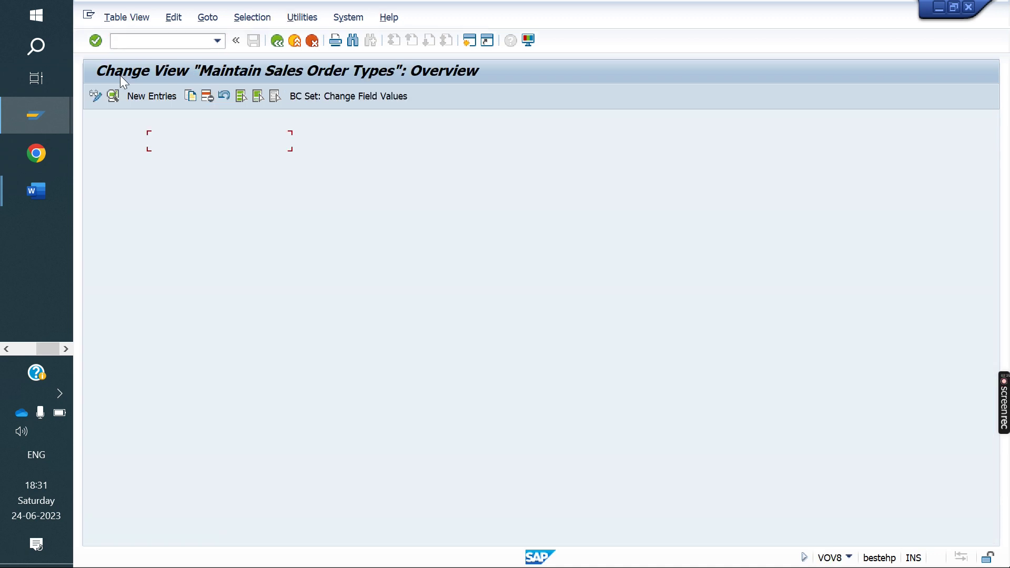
pyautogui.click(168, 536)
pyautogui.write('or')
pyautogui.press('Return')
# Step: Copy sales document type OR to a new type 1MTO with the description MTO
pyautogui.click(101, 141)
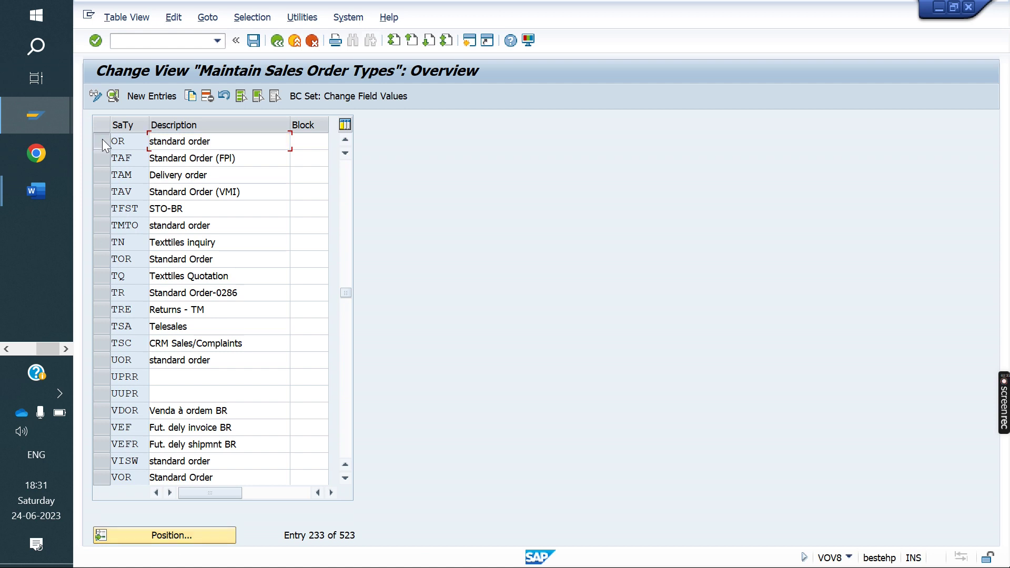
pyautogui.click(186, 99)
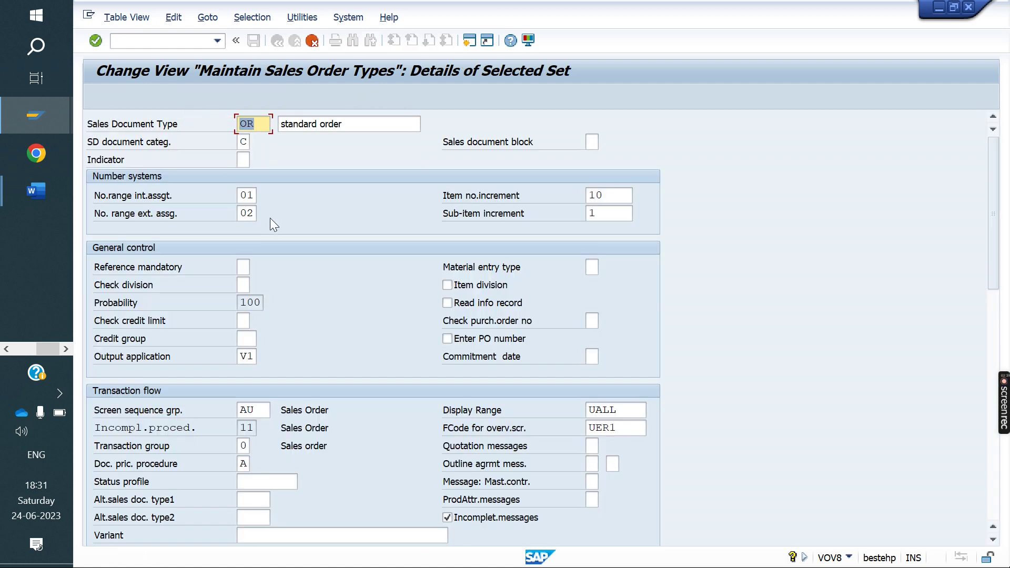
pyautogui.press('Tab')
pyautogui.write('1')
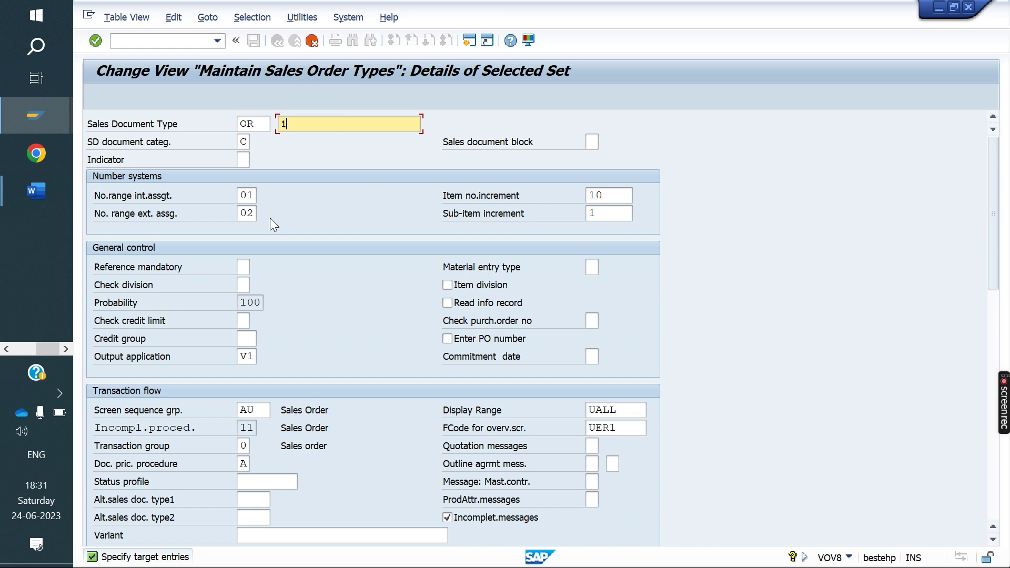
pyautogui.press('BackSpace')
pyautogui.press('Down')
pyautogui.write('m')
pyautogui.press('BackSpace')
pyautogui.write('MTO')
pyautogui.doubleClick(267, 123)
pyautogui.write('1MTO')
pyautogui.press('Return')
pyautogui.click(335, 310)
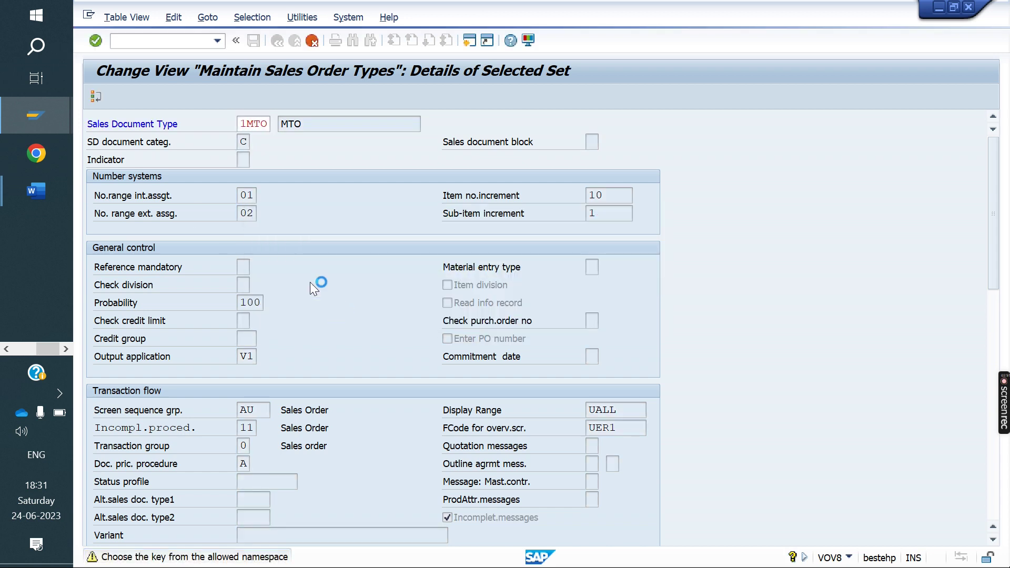
# Step: Save the new sales document type in the proposed customizing request and confirm the transport table keys
pyautogui.click(254, 42)
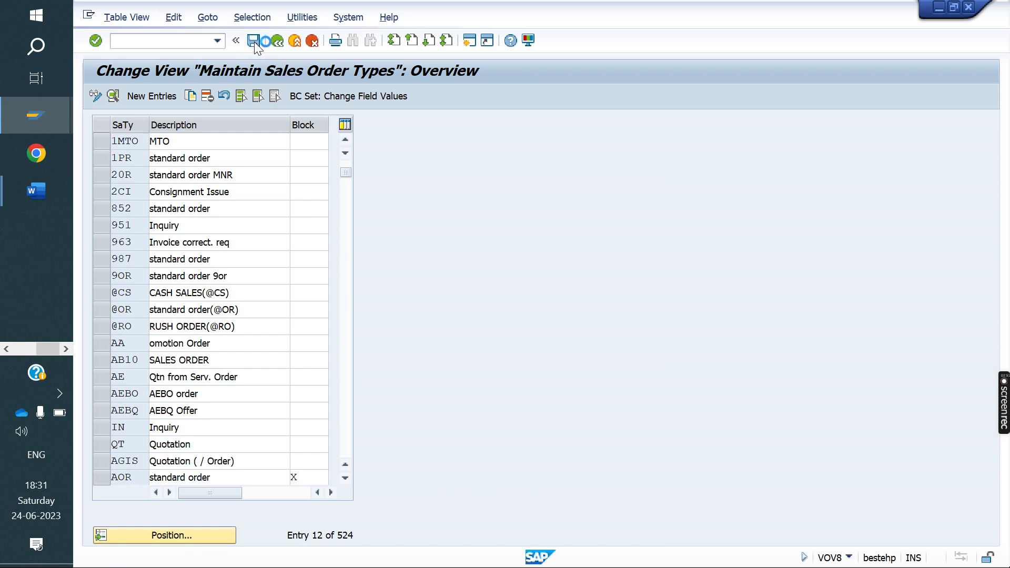
pyautogui.click(404, 268)
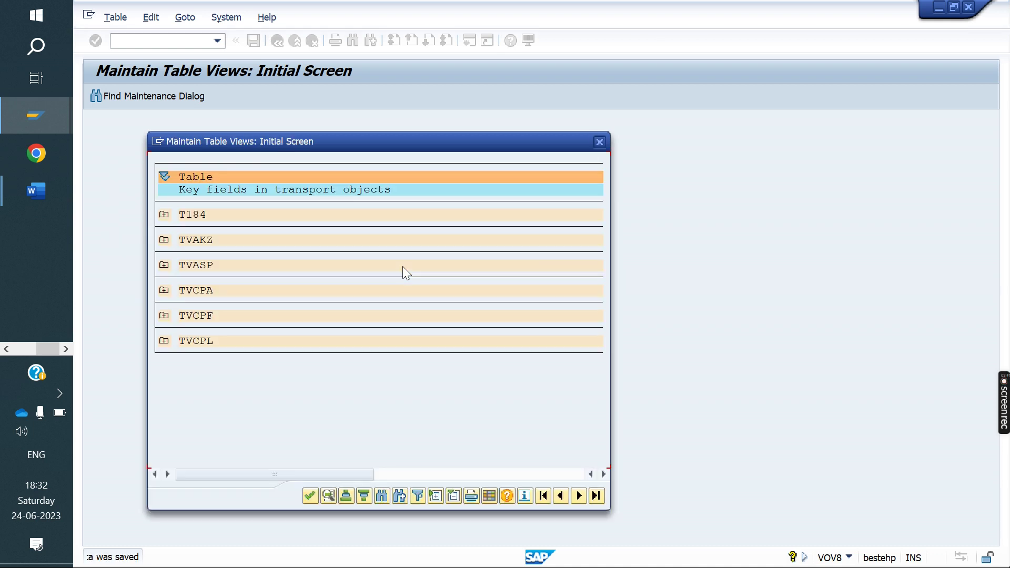
pyautogui.click(309, 496)
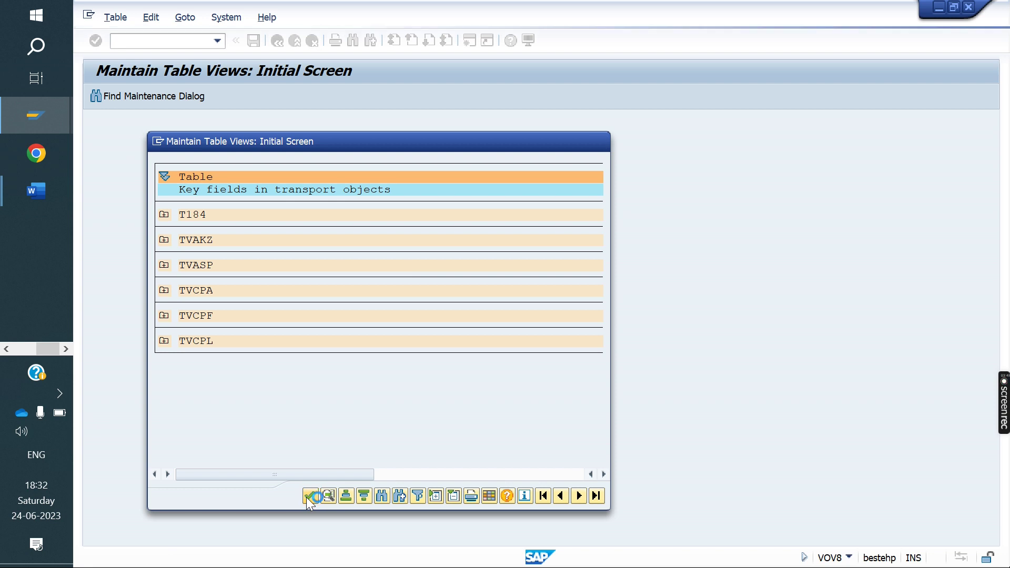
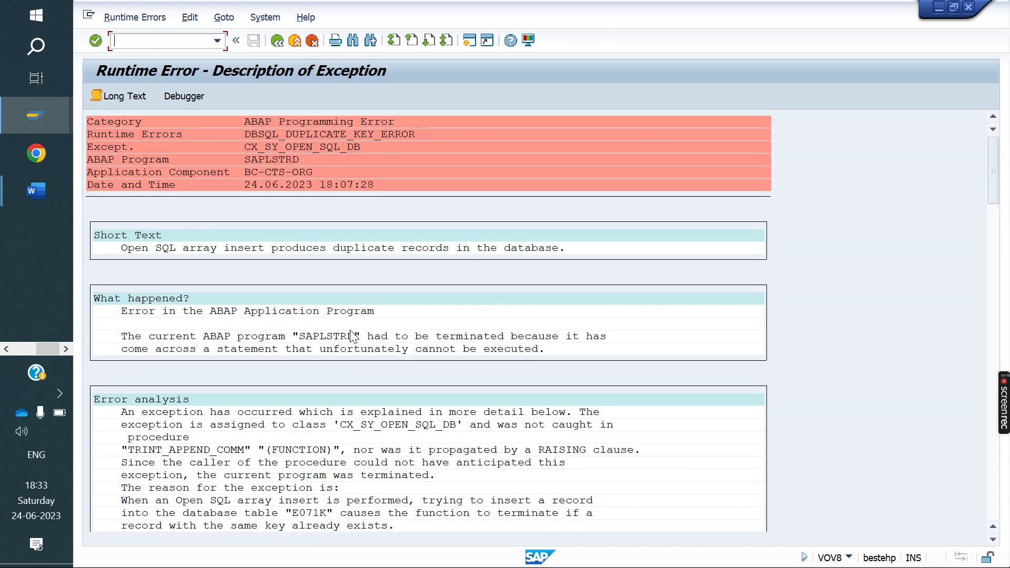
# Step: Leave the runtime error screen and reopen transaction VOV8
pyautogui.click(277, 42)
pyautogui.write('/NVO')
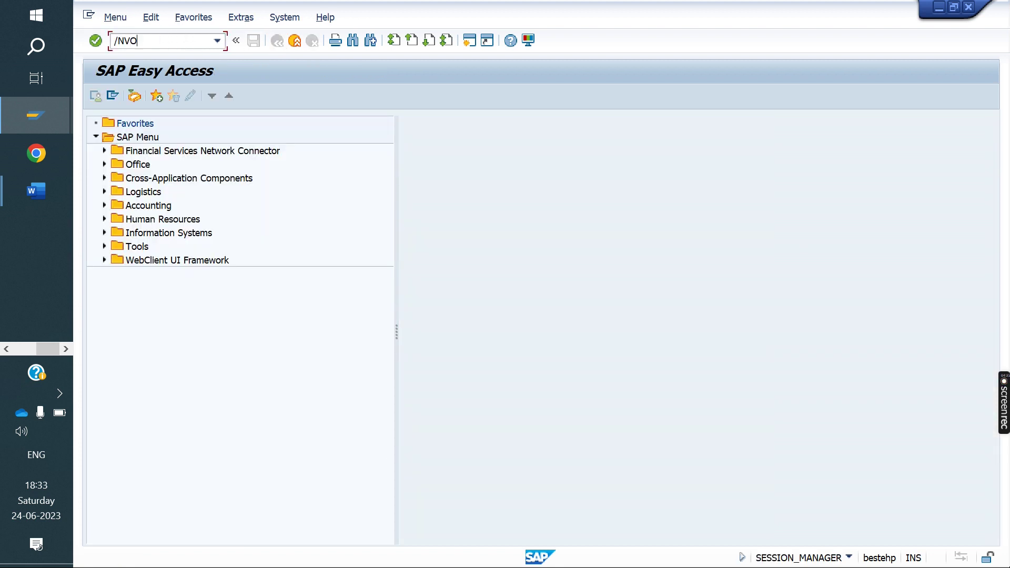
pyautogui.write('V8')
pyautogui.press('Return')
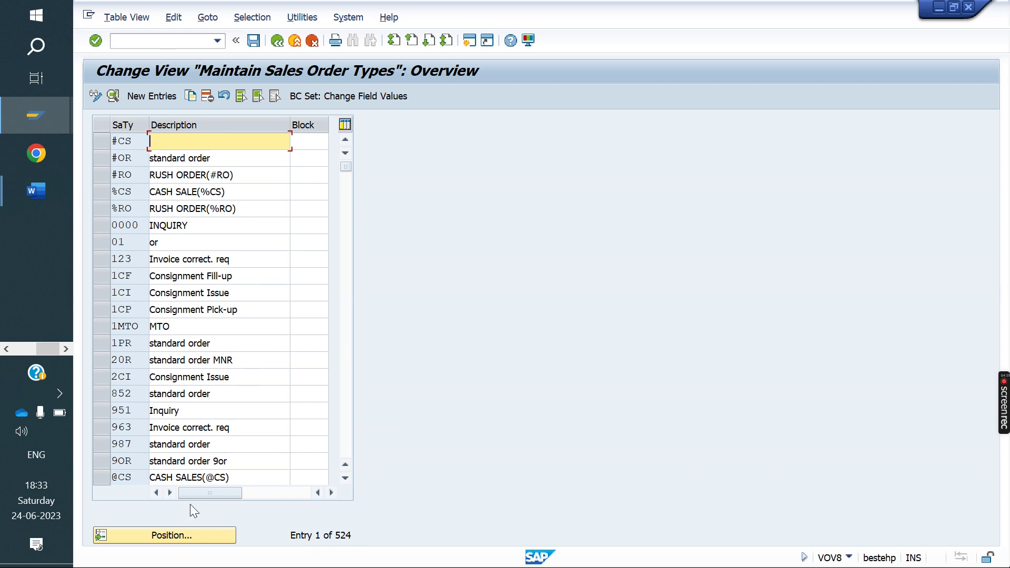
# Step: Find sales document type 1MTO and review its details down to the shipping and billing settings
pyautogui.click(164, 534)
pyautogui.write('1MTO')
pyautogui.press('Return')
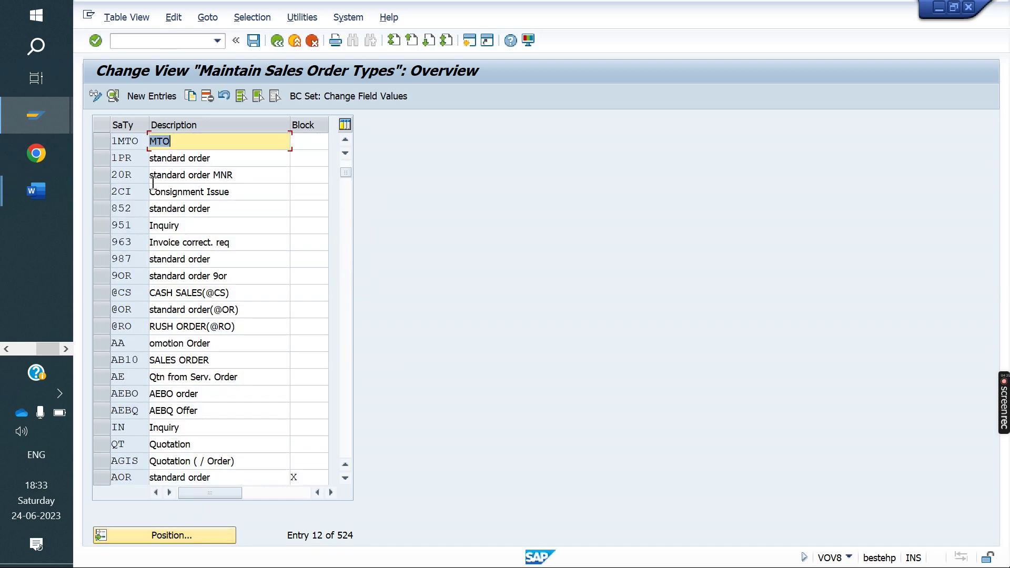
pyautogui.doubleClick(125, 141)
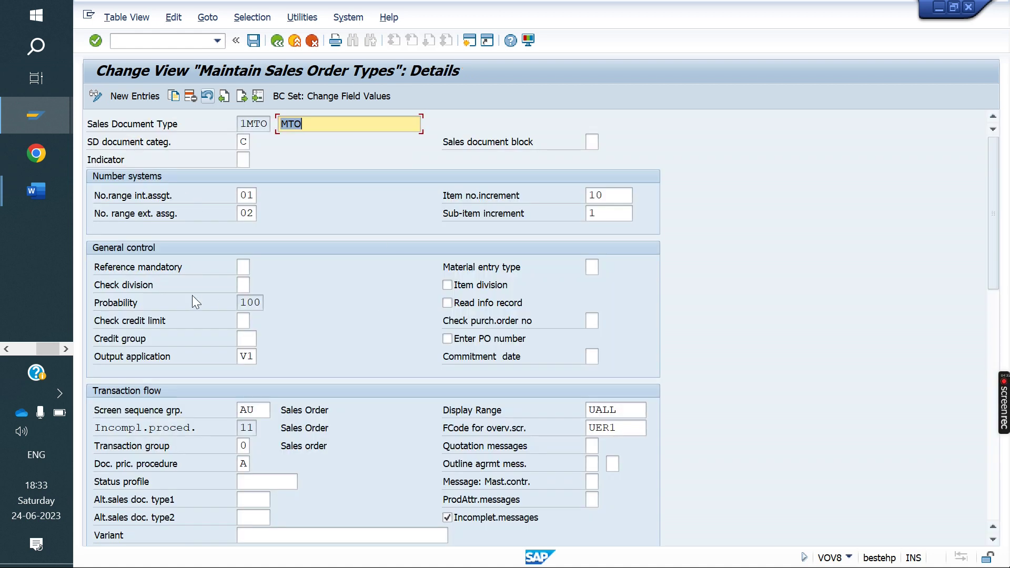
pyautogui.scroll(-8, 193, 296)
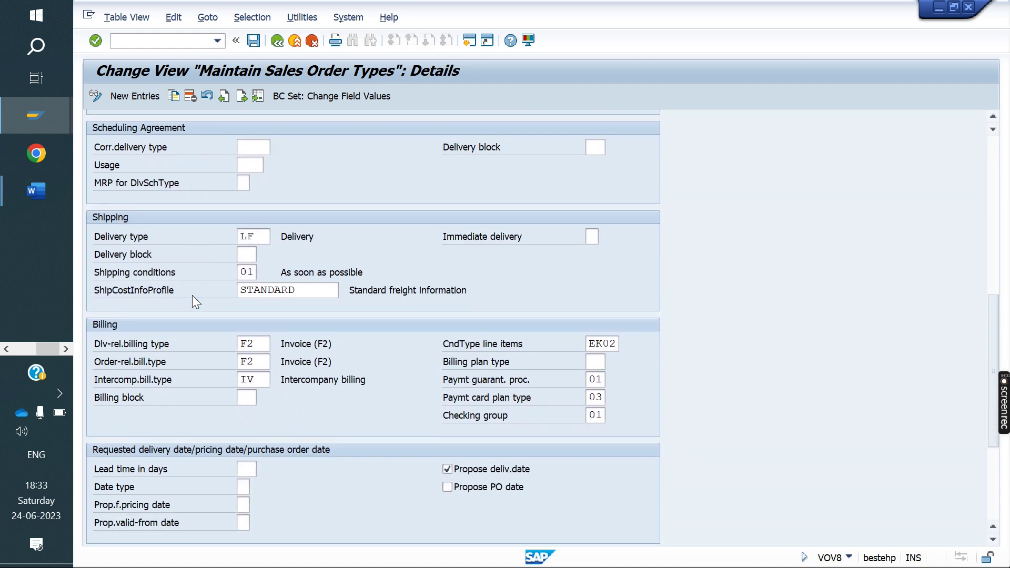
# Step: Open transaction VOV7, position on item category TAK and open its details
pyautogui.click(149, 40)
pyautogui.write('/nvov8')
pyautogui.press('Return')
pyautogui.click(163, 547)
pyautogui.write('TAK')
pyautogui.press('Return')
pyautogui.doubleClick(135, 141)
# Step: Set the special stock indicator of item category TAK to E and save the change in the proposed customizing request
pyautogui.click(245, 214)
pyautogui.write('E')
pyautogui.press('Return')
pyautogui.click(253, 41)
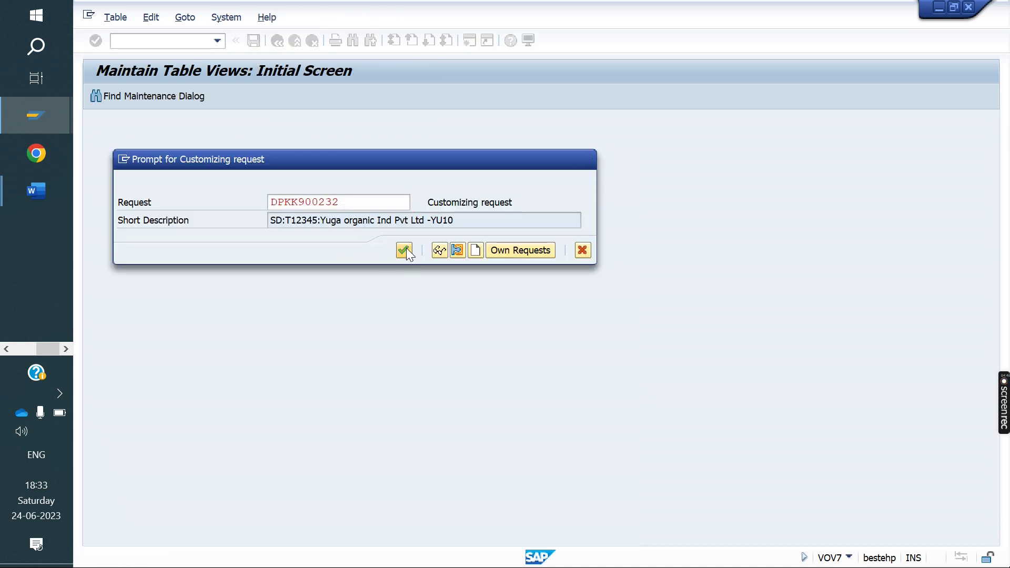
pyautogui.click(406, 247)
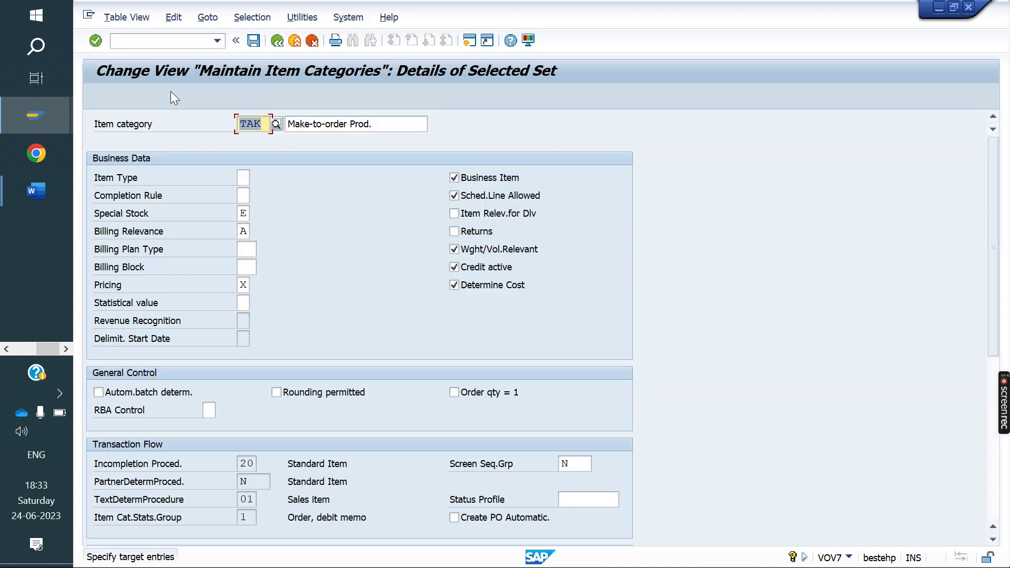
# Step: Copy item category TAK as 1MTO including its copying control entries, and save it, confirming the transport table keys
pyautogui.write('1')
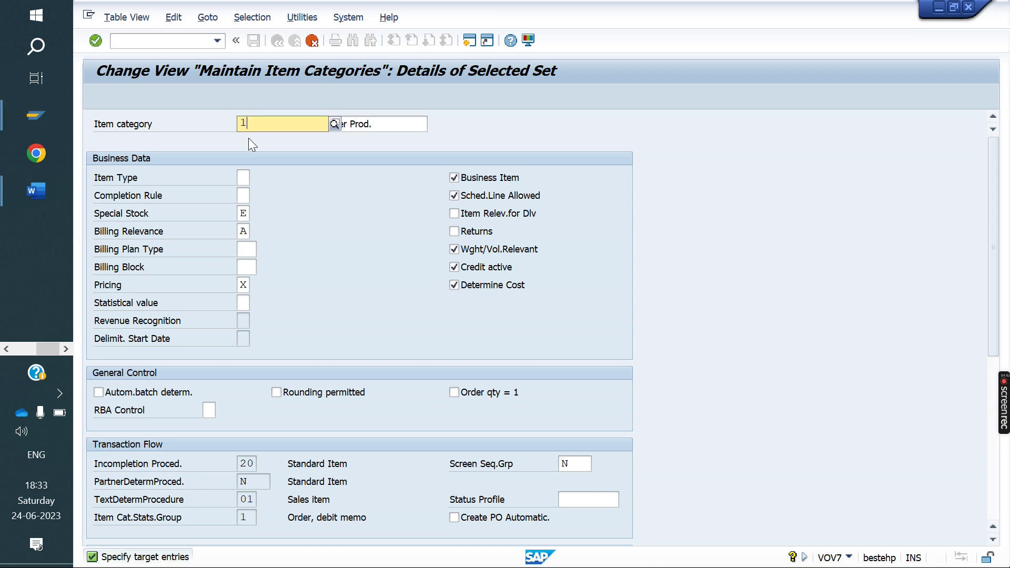
pyautogui.write('MTO')
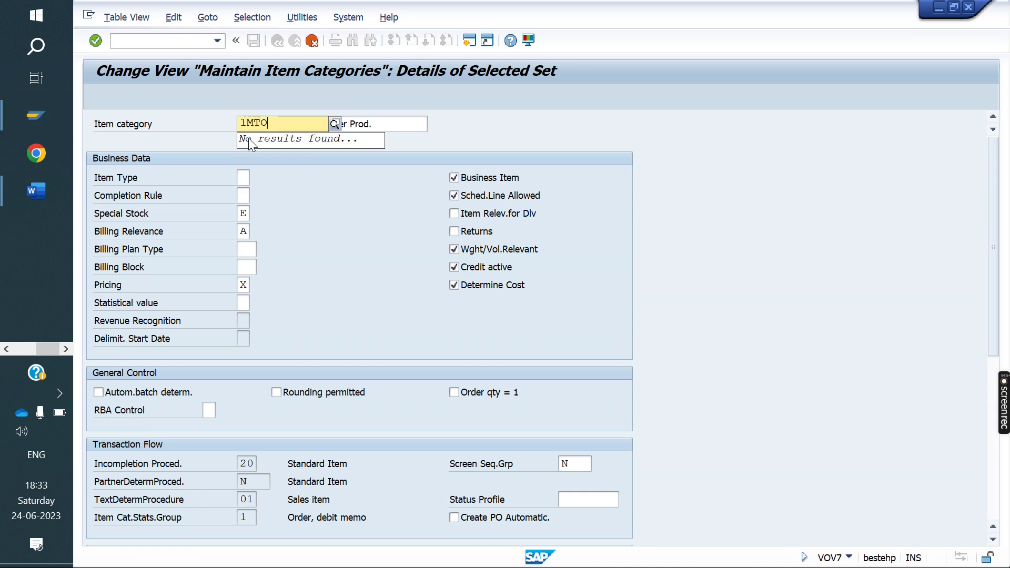
pyautogui.press('Return')
pyautogui.click(343, 313)
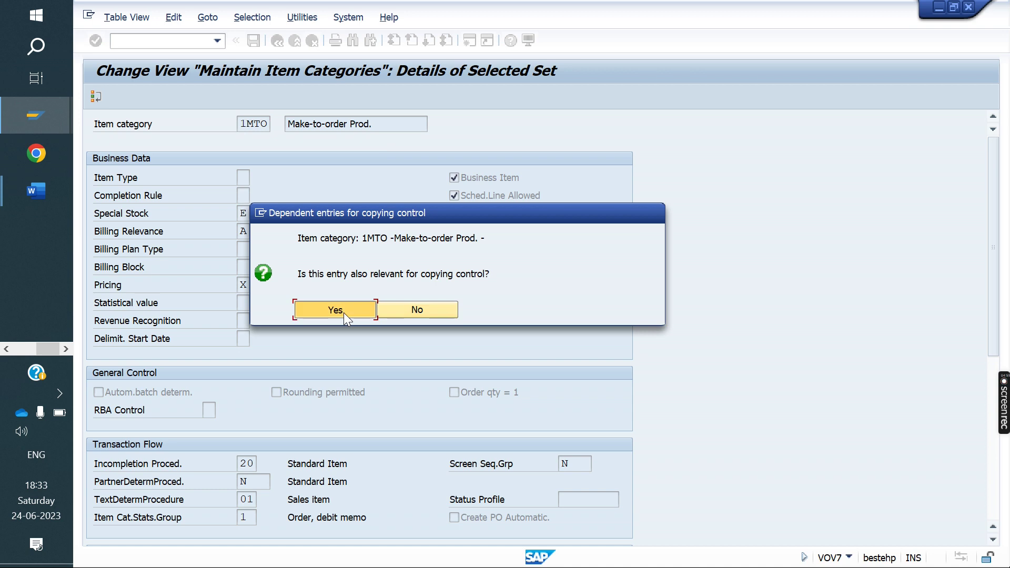
pyautogui.press('Return')
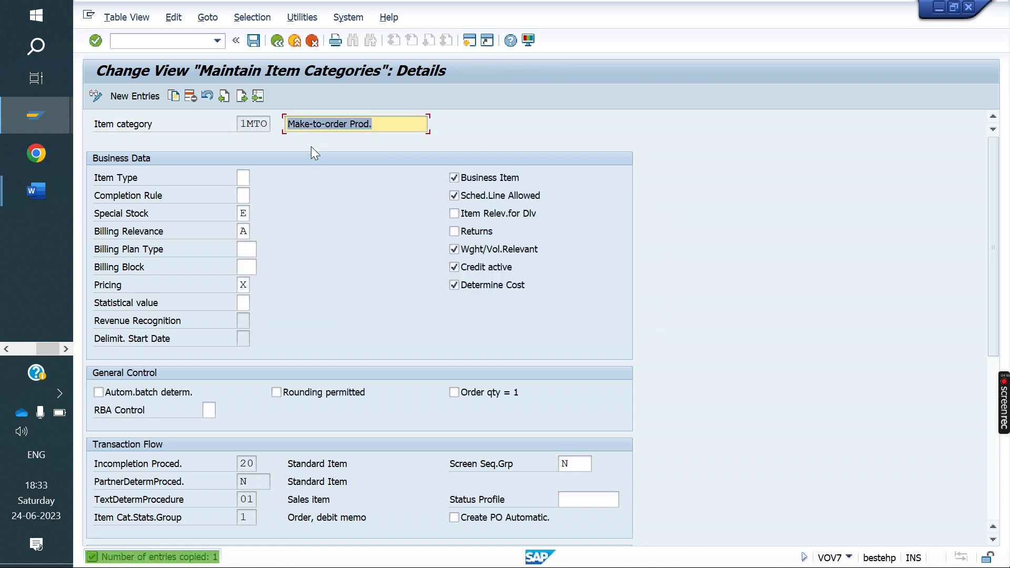
pyautogui.click(256, 48)
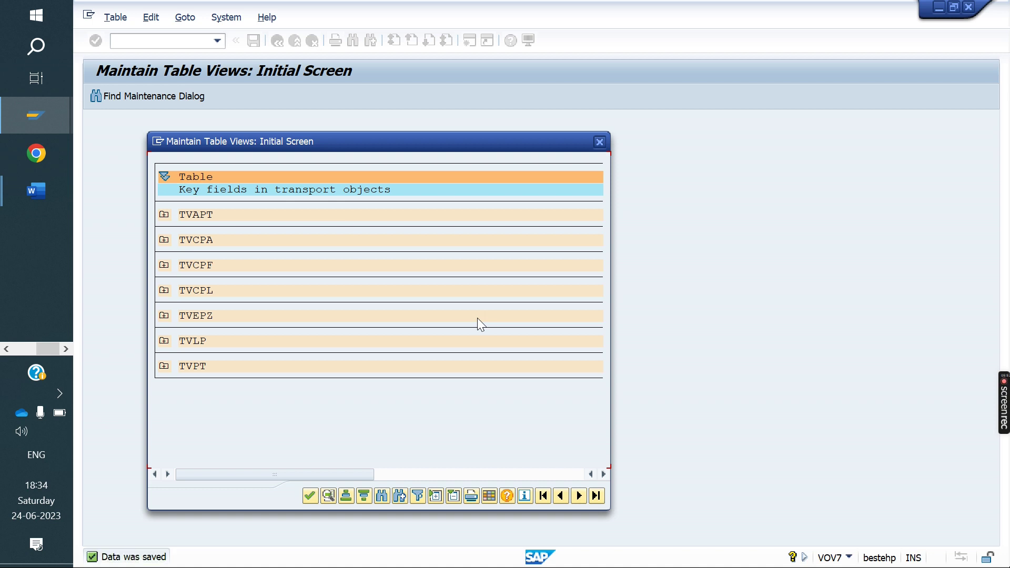
pyautogui.click(310, 495)
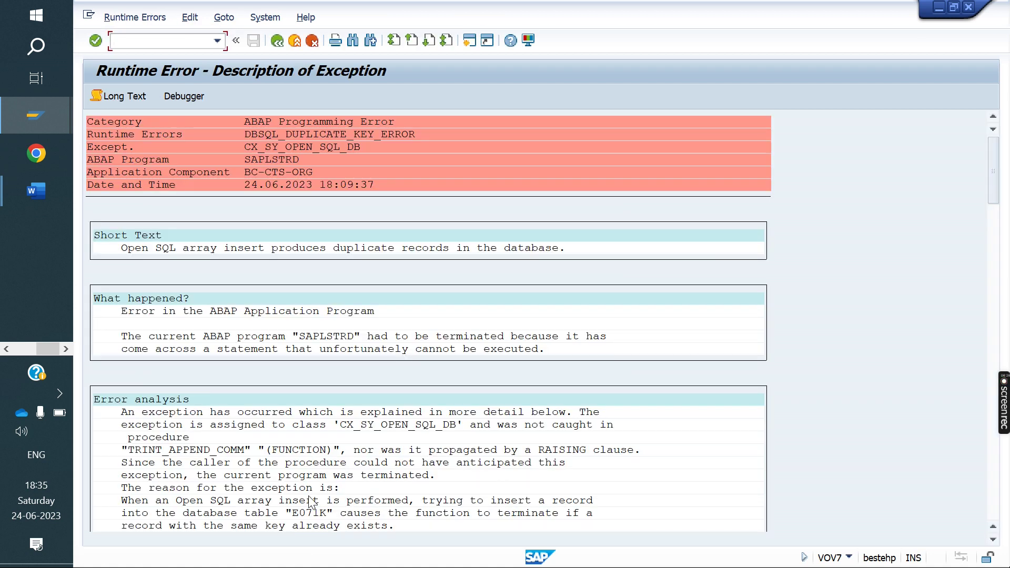
# Step: Leave the runtime error screen for transaction VOV4 and position on sales document type 1MTO with item category group 0001
pyautogui.click(152, 37)
pyautogui.write('/nvov4')
pyautogui.press('Return')
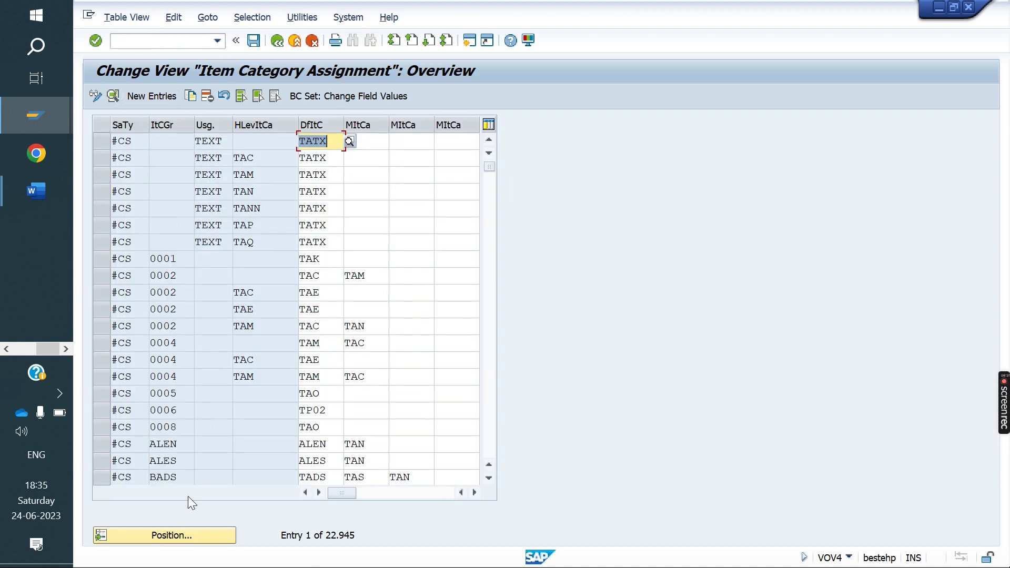
pyautogui.click(167, 542)
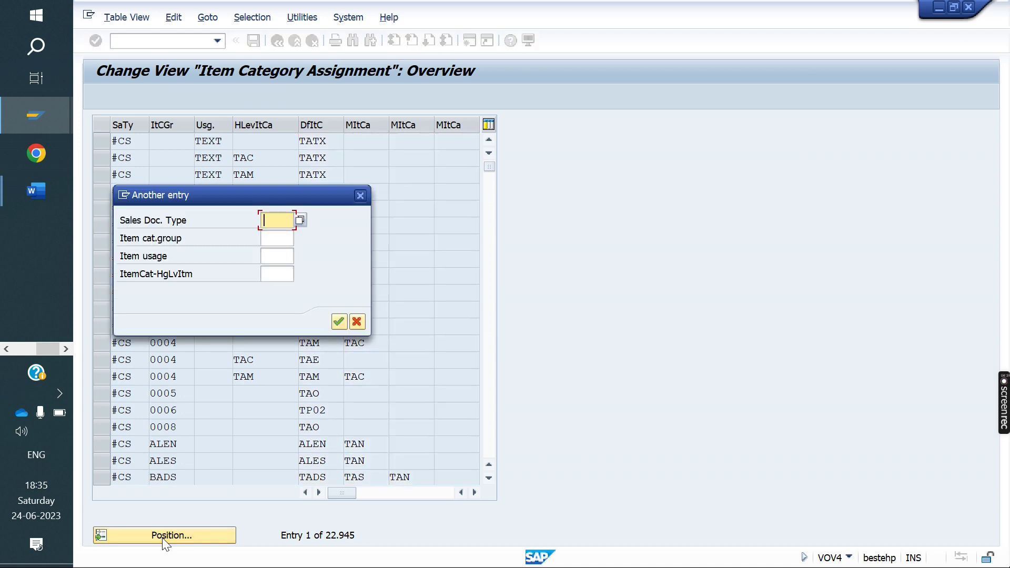
pyautogui.write('1MTO')
pyautogui.press('Tab')
pyautogui.write('000')
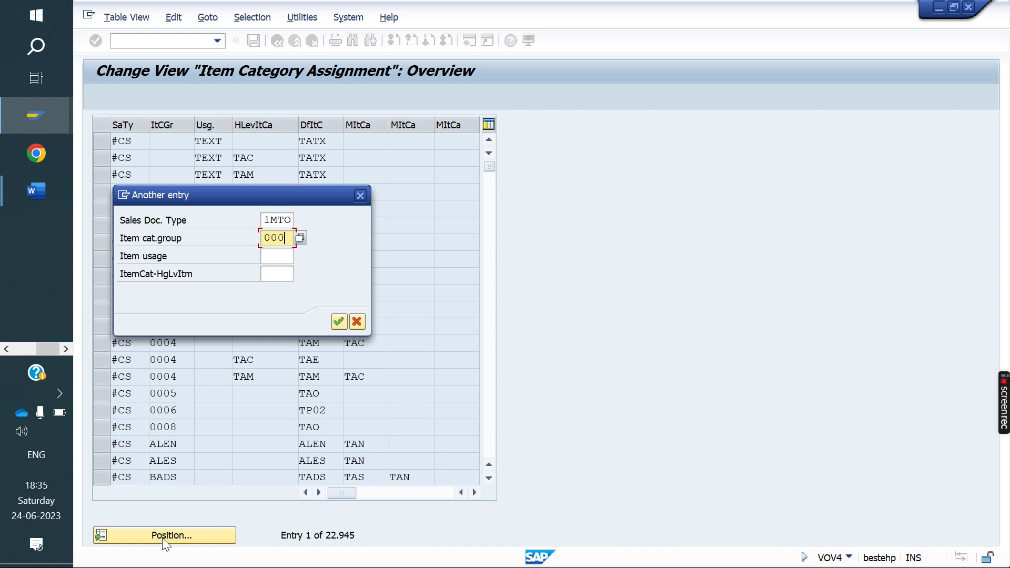
pyautogui.write('1')
pyautogui.press('Return')
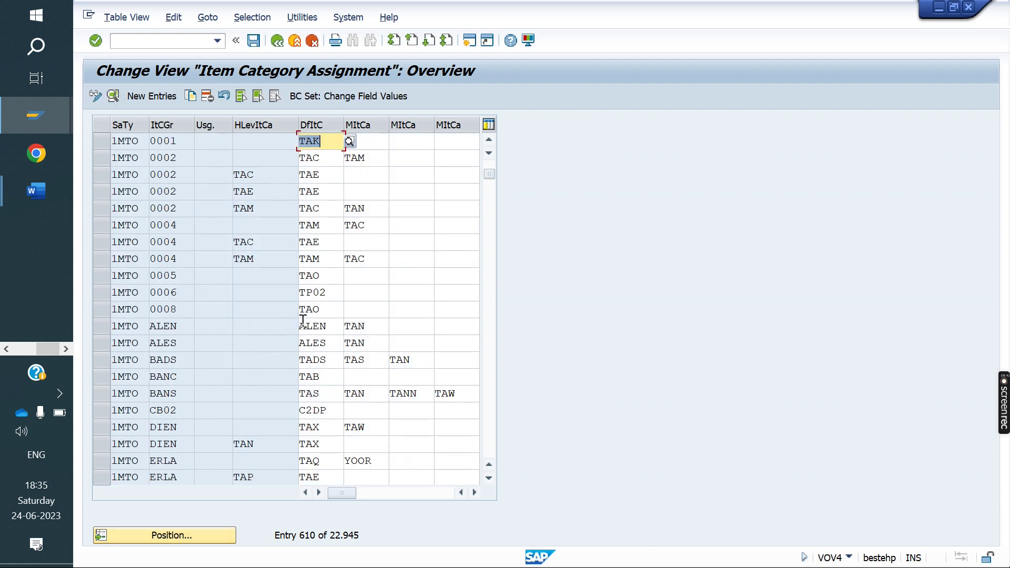
# Step: Assign 1MTO as the default item category for group 0001 and save the assignment in the proposed customizing request
pyautogui.press('Delete')
pyautogui.write('1MTO')
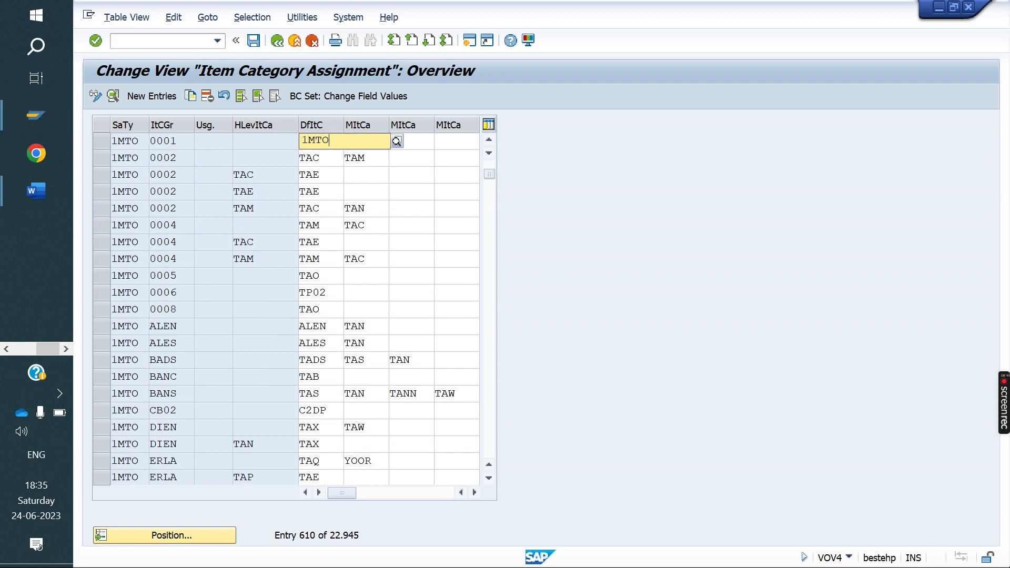
pyautogui.hotkey('shift', 'Home')
pyautogui.click(254, 40)
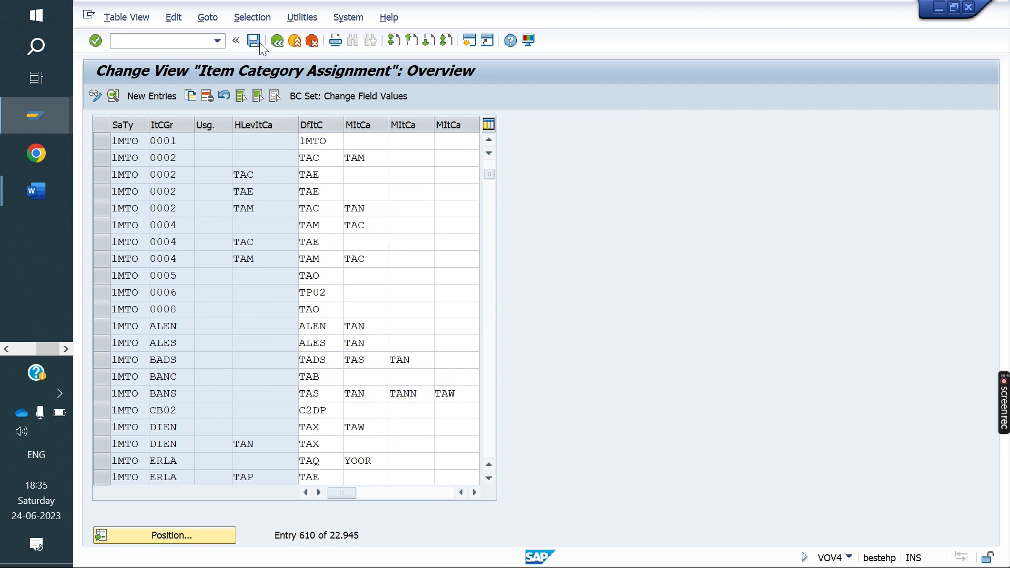
pyautogui.click(403, 268)
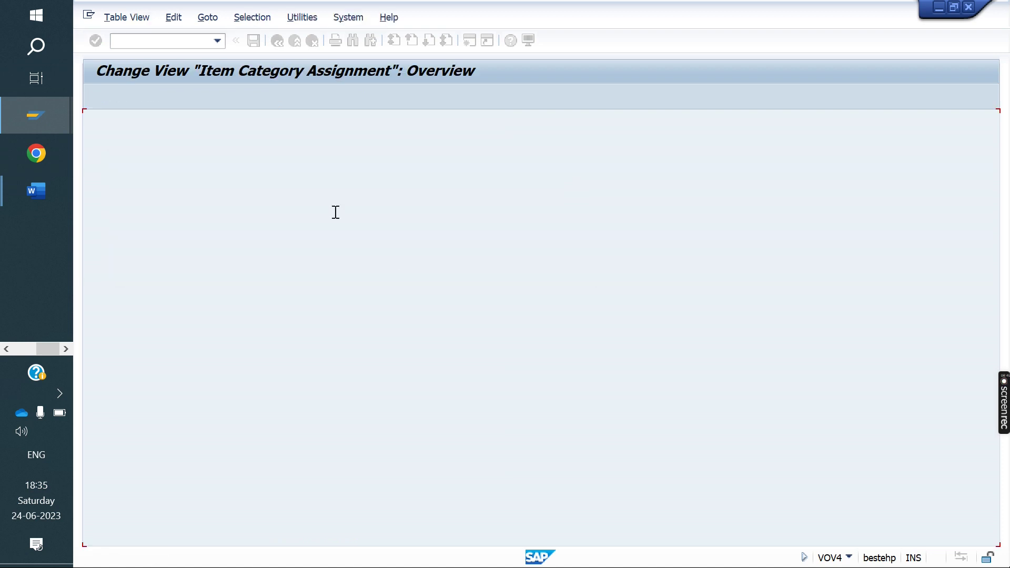
# Step: Open transaction OVLK and position the list on delivery type LF
pyautogui.write('/N')
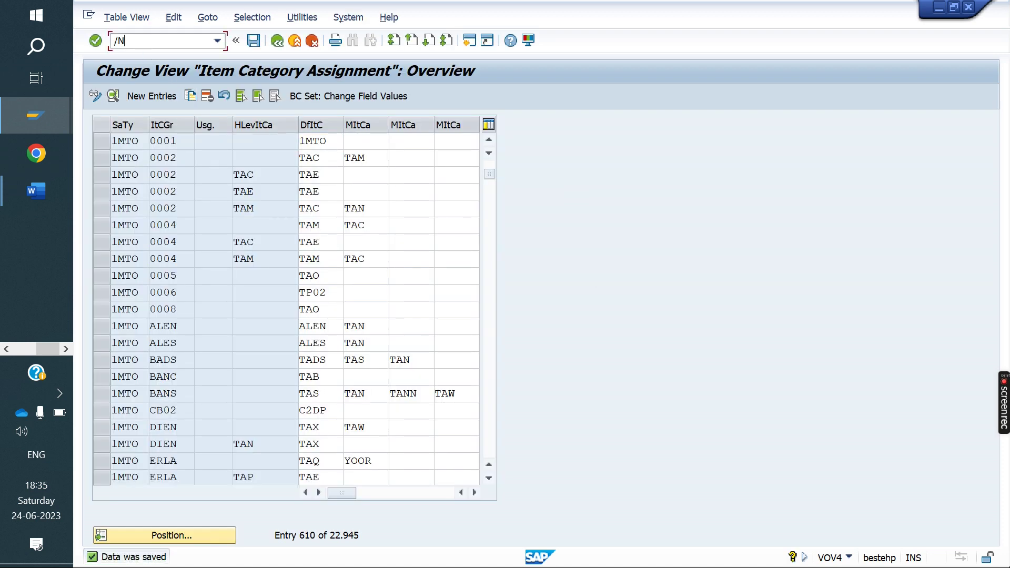
pyautogui.write('OVLK')
pyautogui.press('Return')
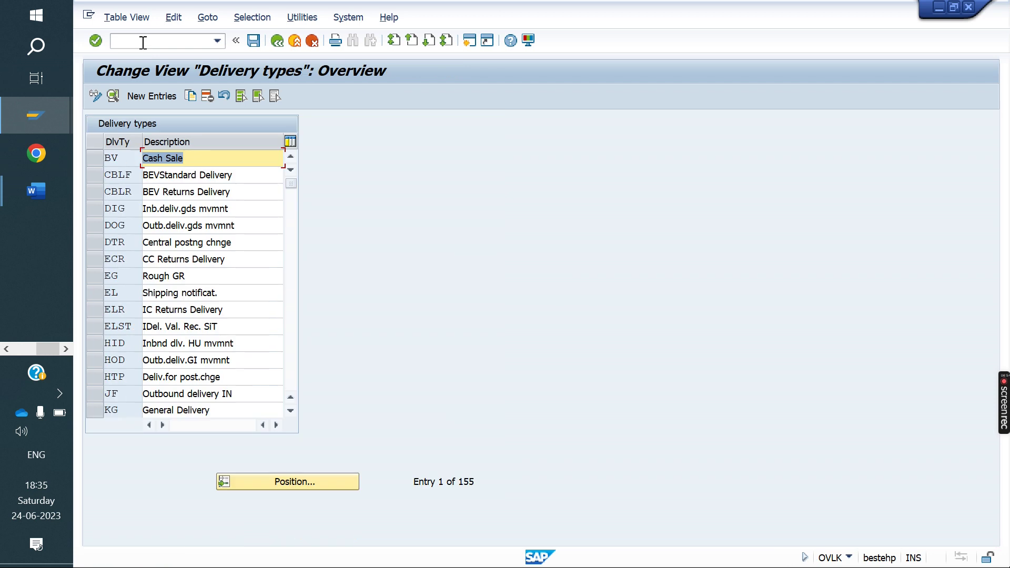
pyautogui.click(303, 476)
pyautogui.write('LF')
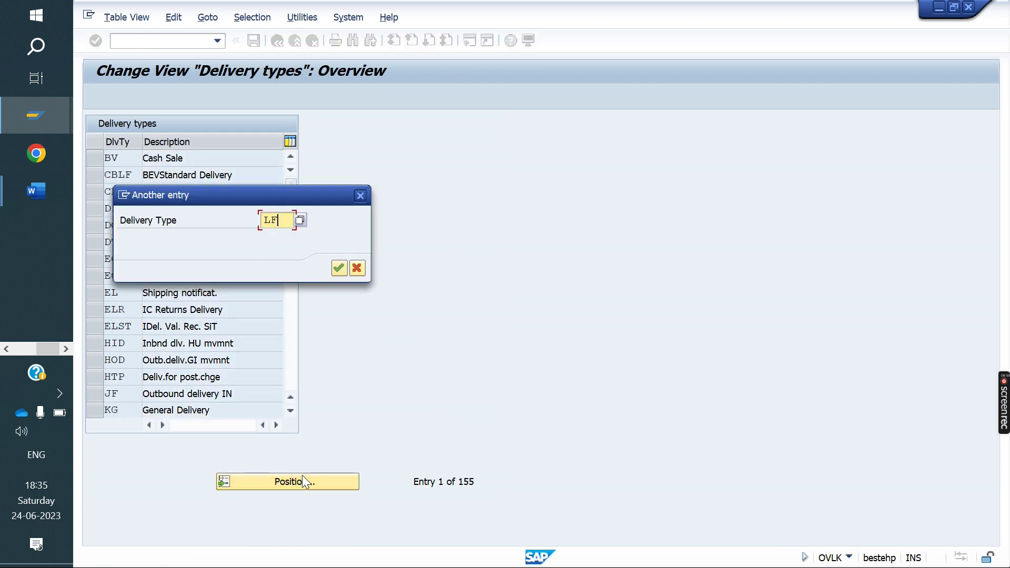
pyautogui.press('Return')
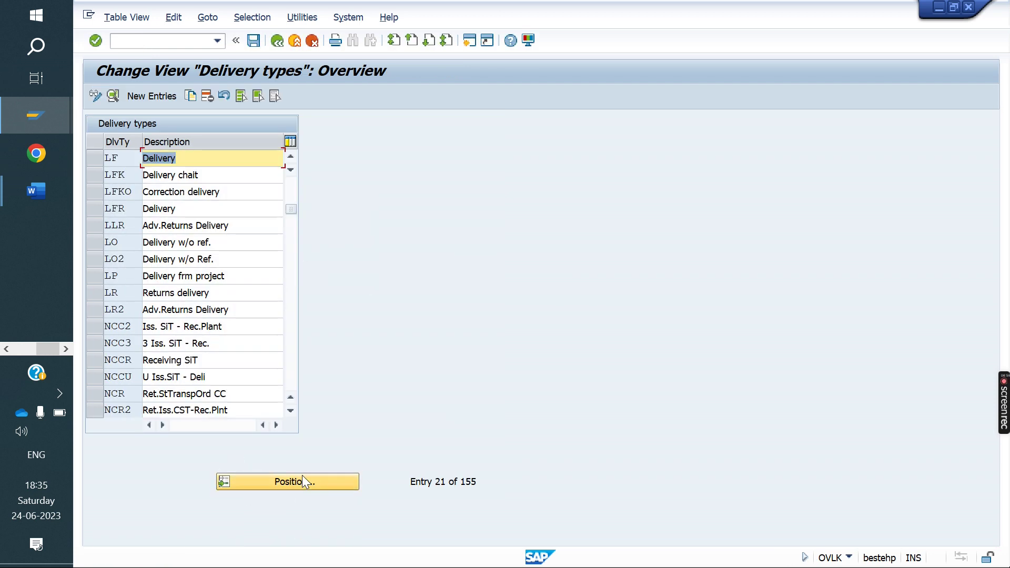
# Step: Copy delivery type LF as 1MTO including its copying control entries, and save it in the proposed customizing request
pyautogui.click(95, 159)
pyautogui.click(191, 97)
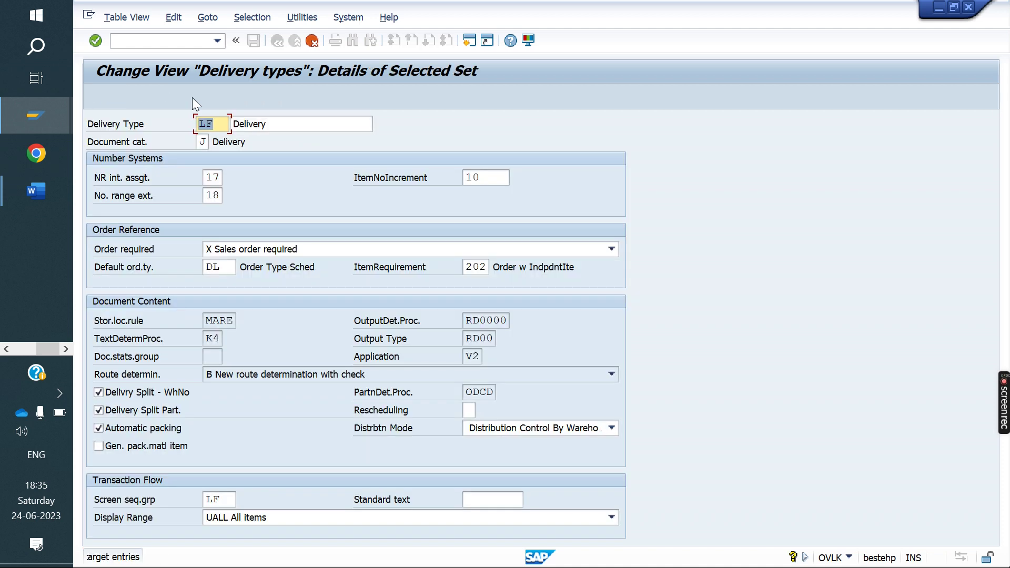
pyautogui.write('1MTO')
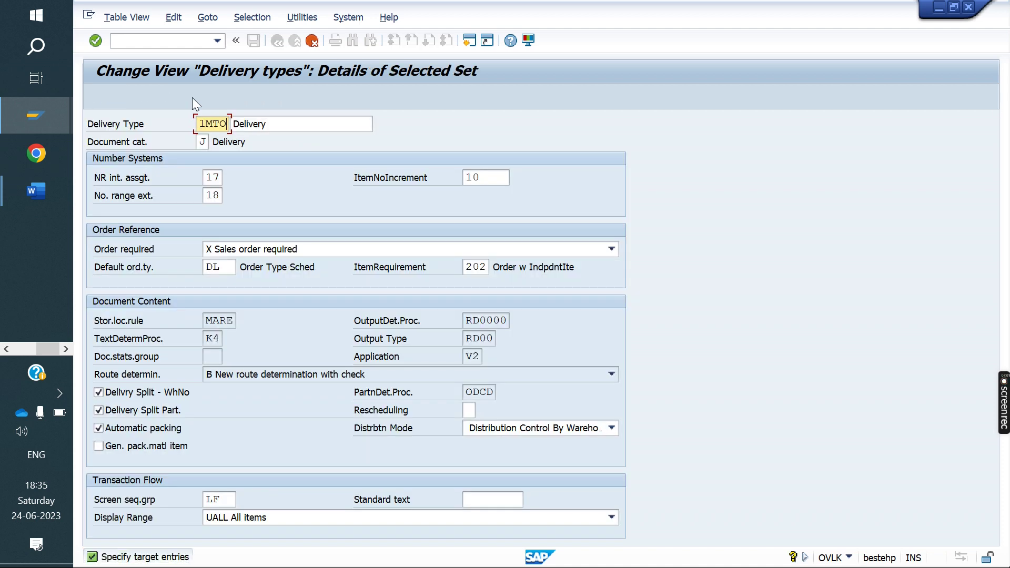
pyautogui.press('Return')
pyautogui.click(343, 315)
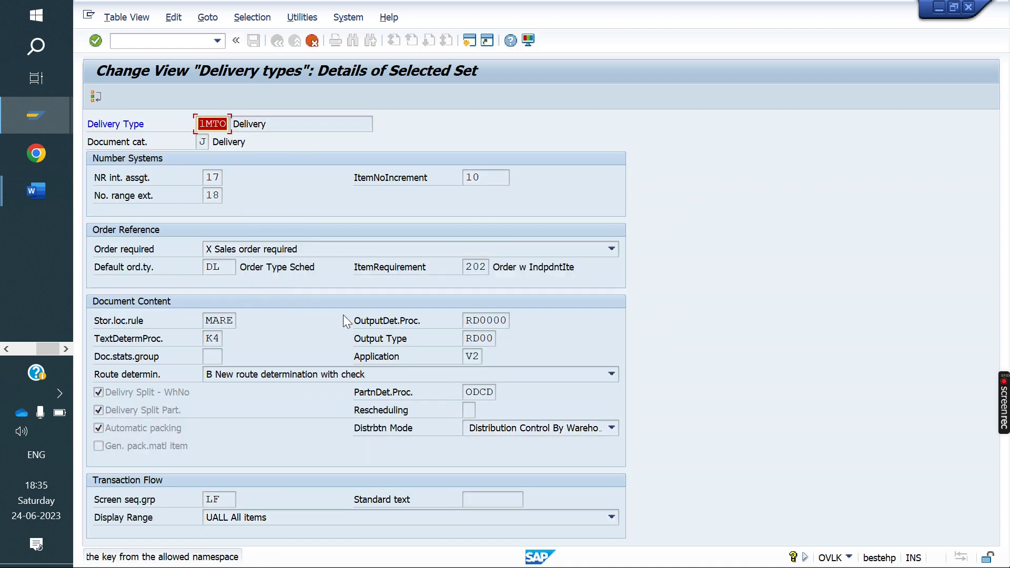
pyautogui.press('Return')
pyautogui.click(254, 41)
pyautogui.click(405, 273)
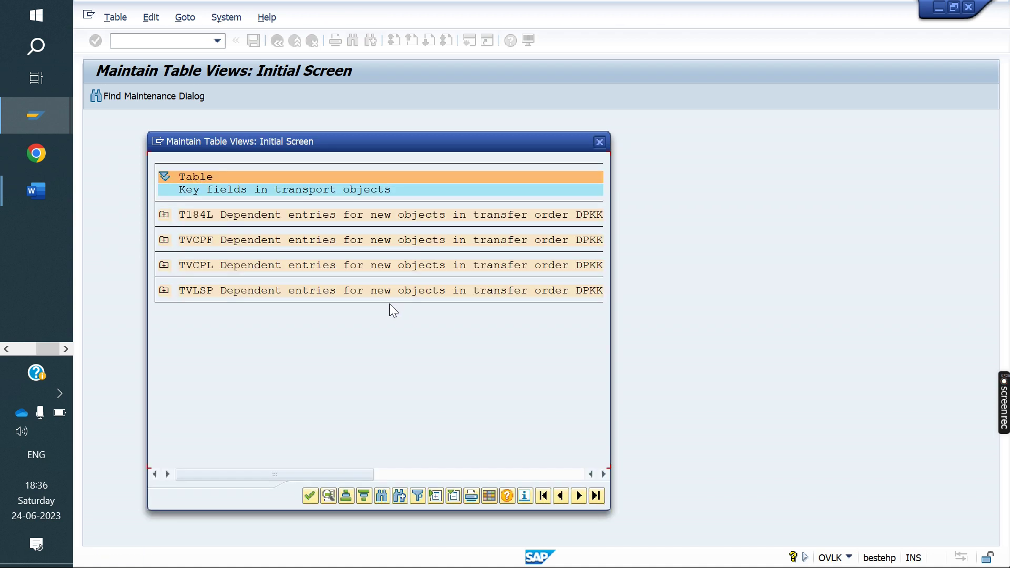
pyautogui.click(309, 497)
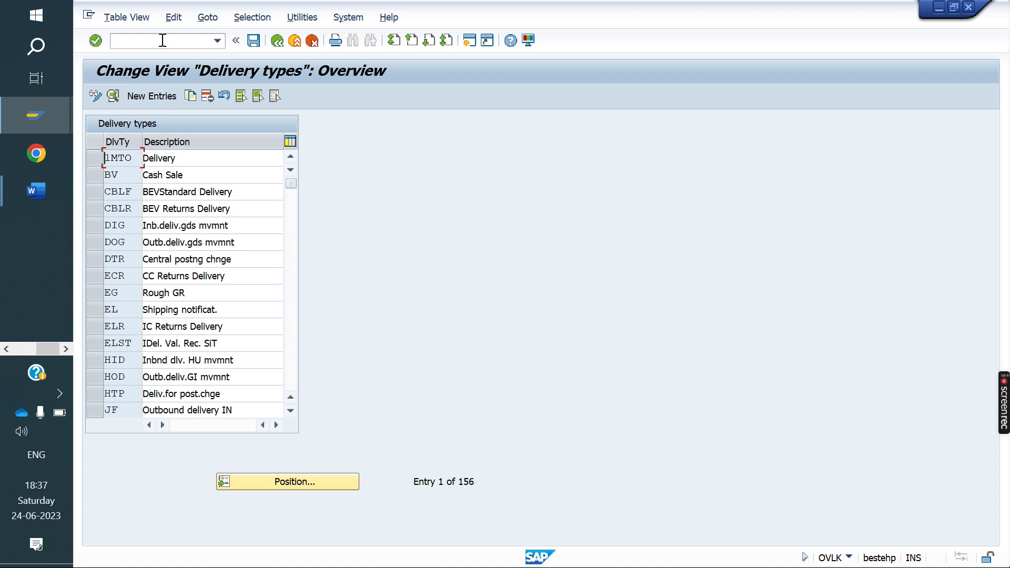
# Step: Open transaction VOFA and position the list on billing type F2
pyautogui.click(132, 40)
pyautogui.write('/nvofa')
pyautogui.press('Return')
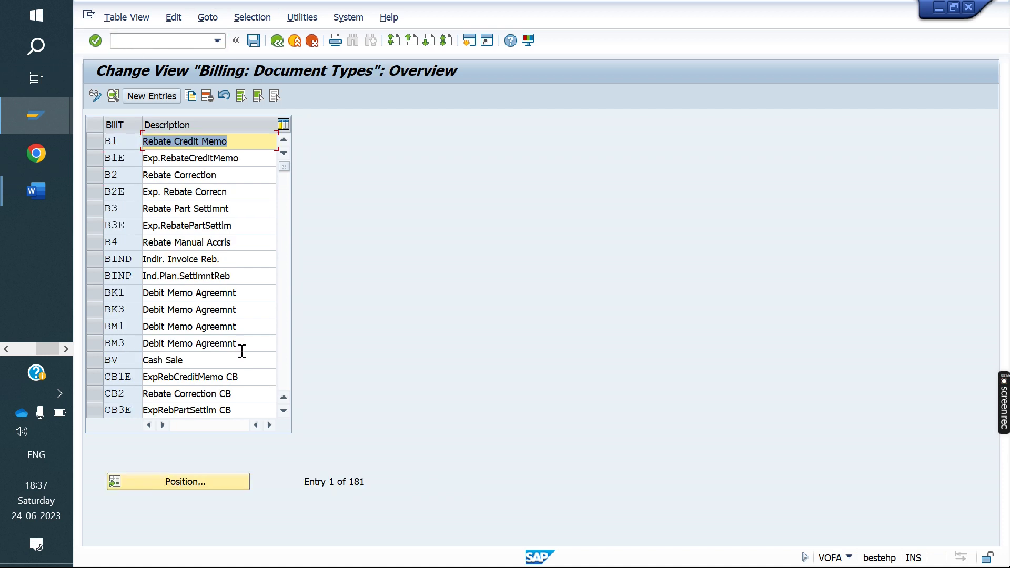
pyautogui.click(198, 482)
pyautogui.write('F2')
pyautogui.press('Return')
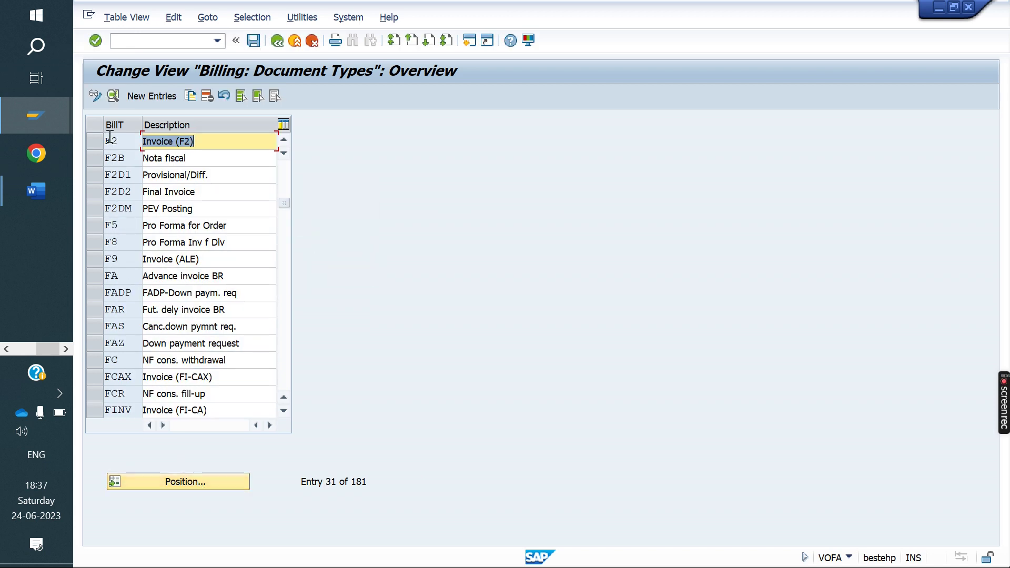
# Step: Copy billing type F2 as 1MTO, marking it as relevant for copying control and accepting the namespace warning
pyautogui.click(96, 137)
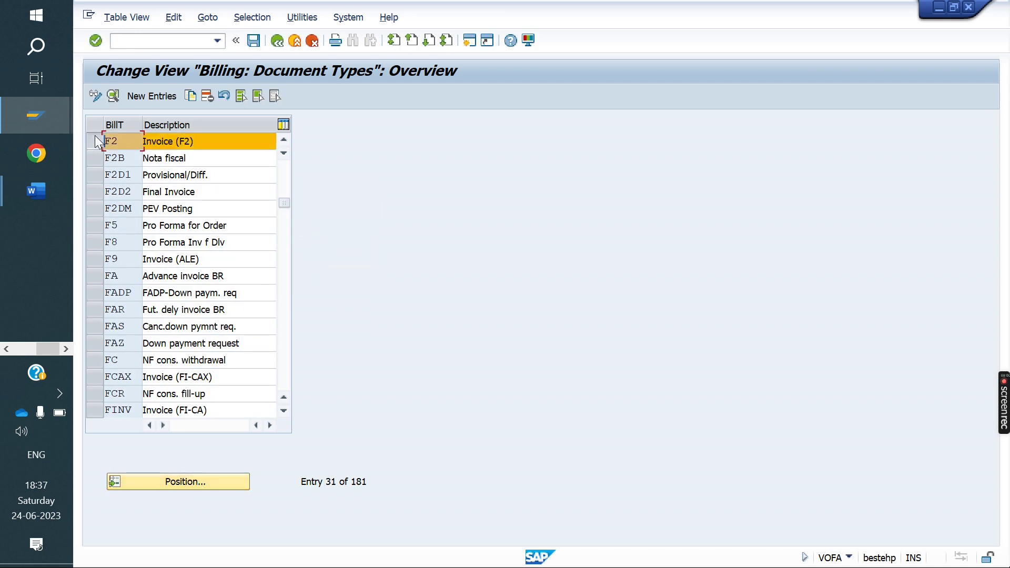
pyautogui.click(189, 95)
pyautogui.write('1MTO')
pyautogui.press('Return')
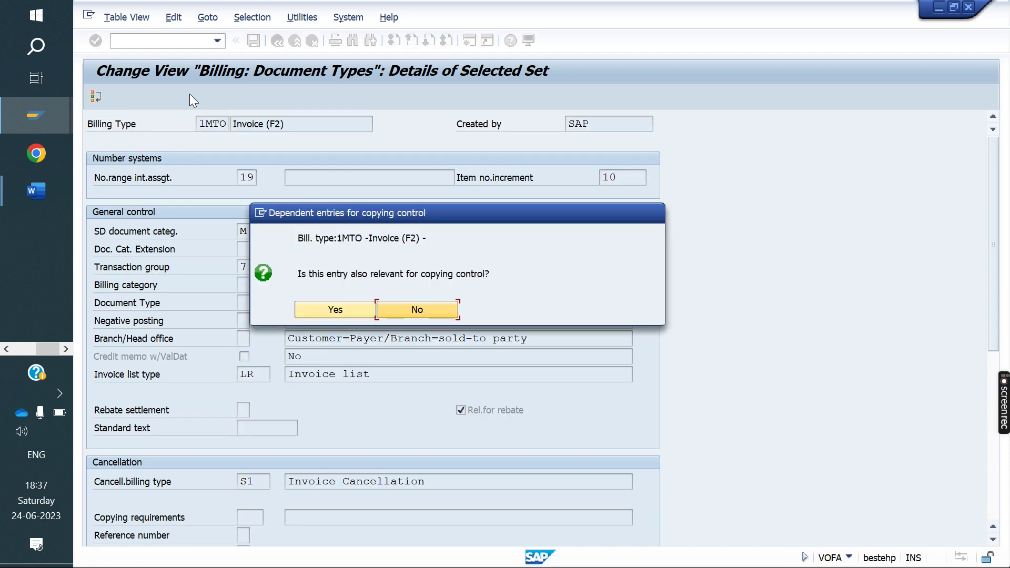
pyautogui.click(335, 311)
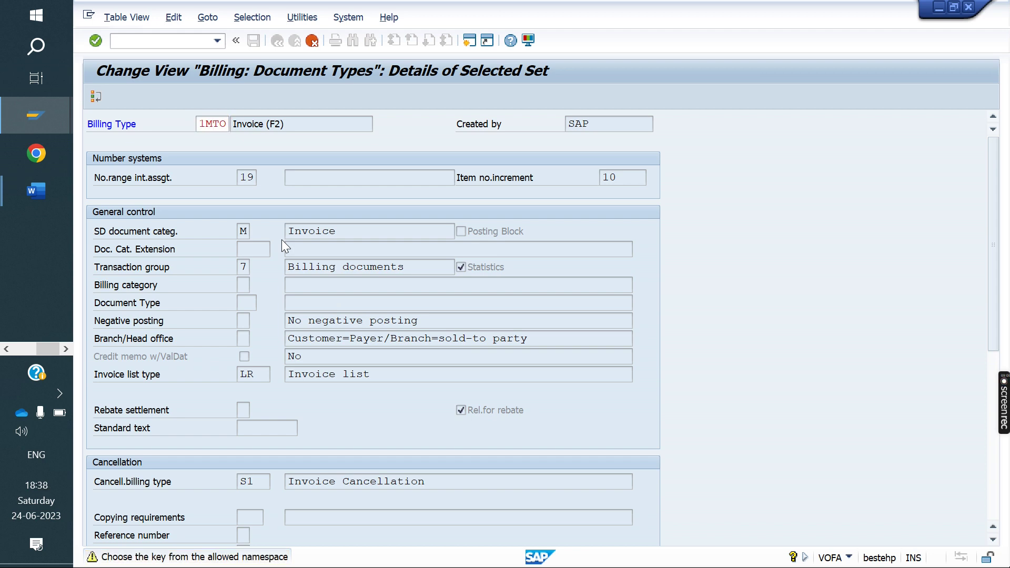
pyautogui.press('Return')
# Step: Review the detail settings of billing type 1MTO down past the cancellation section
pyautogui.doubleClick(124, 138)
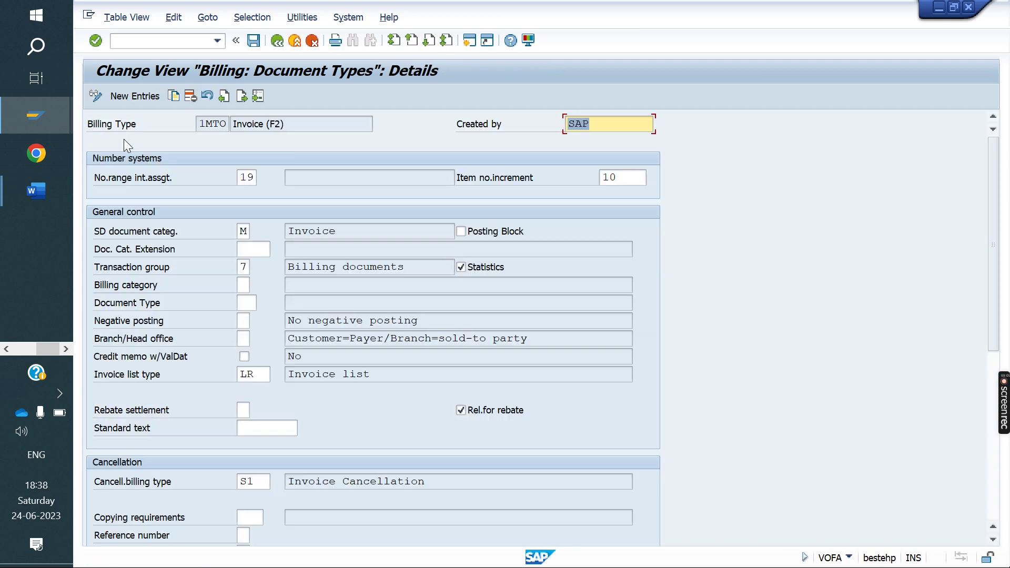
pyautogui.scroll(-3, 236, 319)
pyautogui.click(281, 453)
pyautogui.moveTo(284, 452); pyautogui.dragTo(239, 452)
pyautogui.press('Delete')
pyautogui.press('Down')
pyautogui.press('Return')
pyautogui.press('Return')
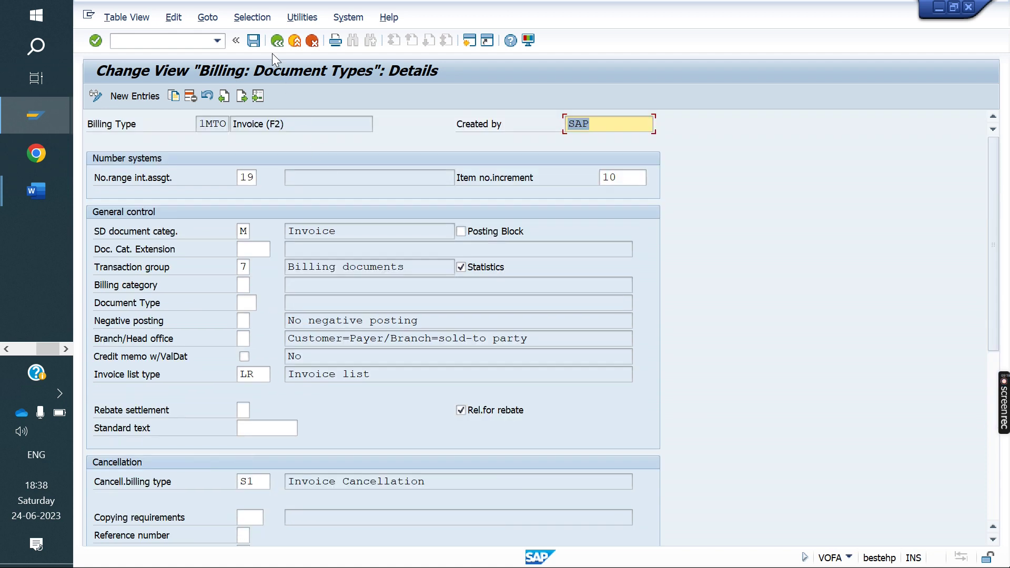
# Step: Save billing type 1MTO in the proposed customizing request and confirm the transport table keys
pyautogui.click(255, 41)
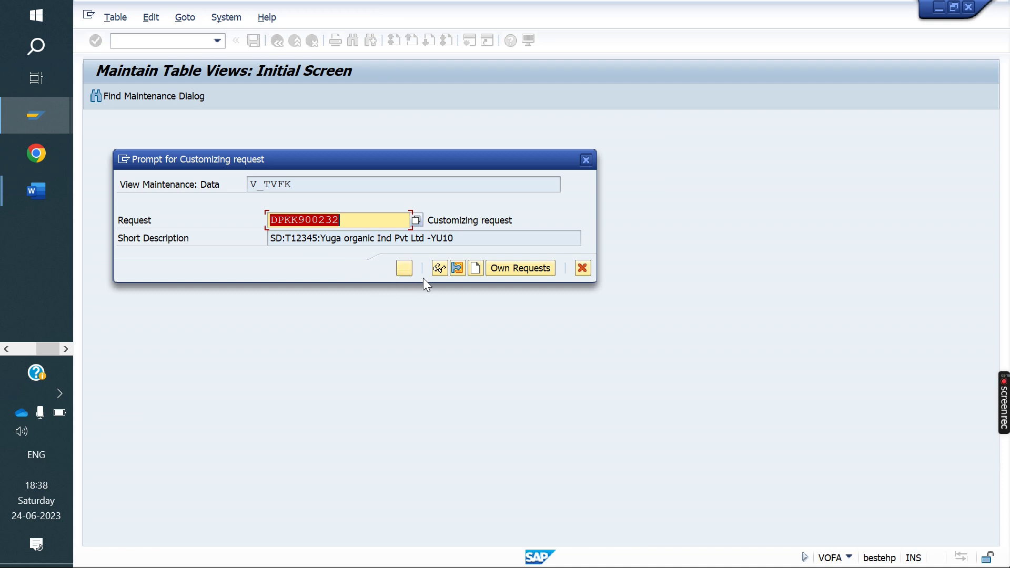
pyautogui.click(403, 269)
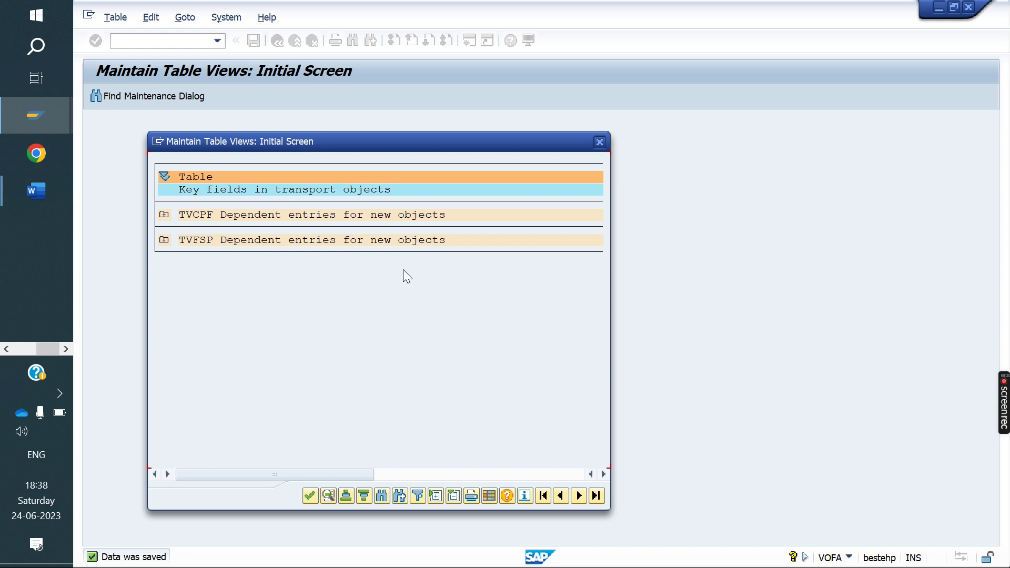
pyautogui.click(307, 496)
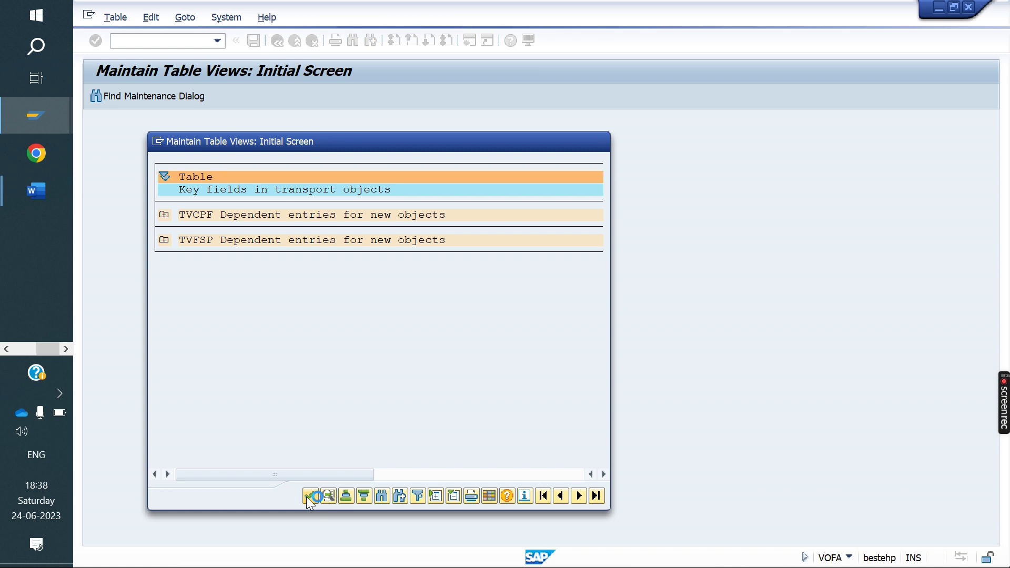
# Step: Open transaction VOV8 and position the list on sales document type 1MTO
pyautogui.click(150, 40)
pyautogui.write('/NVOV8')
pyautogui.press('Return')
pyautogui.click(172, 537)
pyautogui.write('1')
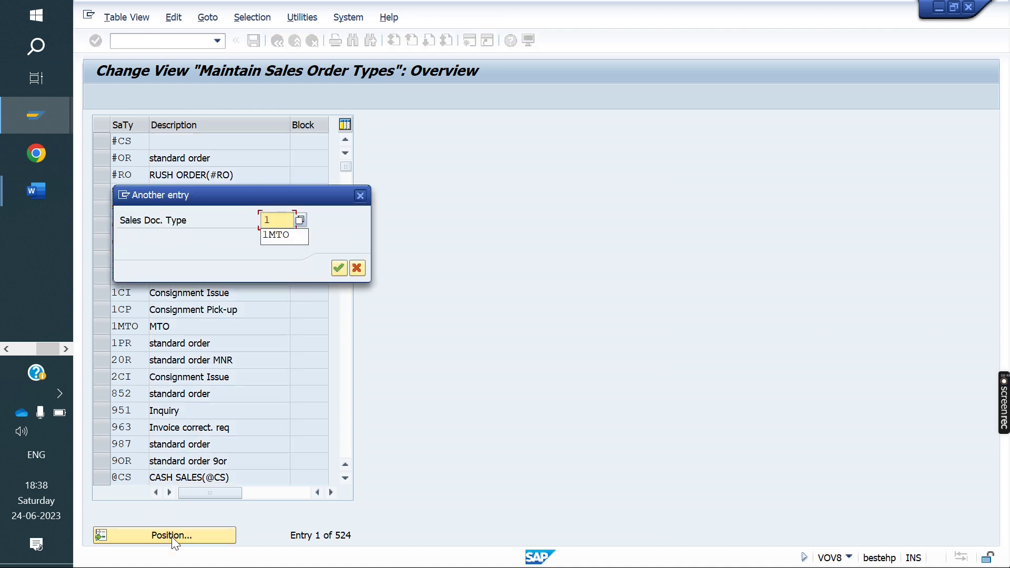
pyautogui.press('Down')
pyautogui.press('Return')
pyautogui.press('Return')
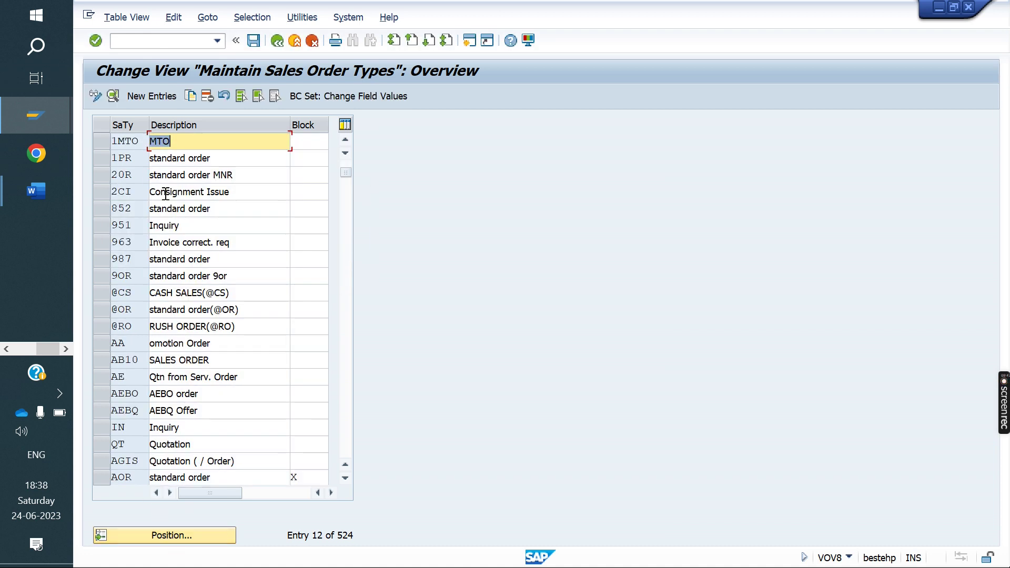
# Step: Set the delivery type and delivery-related billing type of sales document type 1MTO to 1MTO, and save the change
pyautogui.doubleClick(136, 141)
pyautogui.scroll(-10, 258, 344)
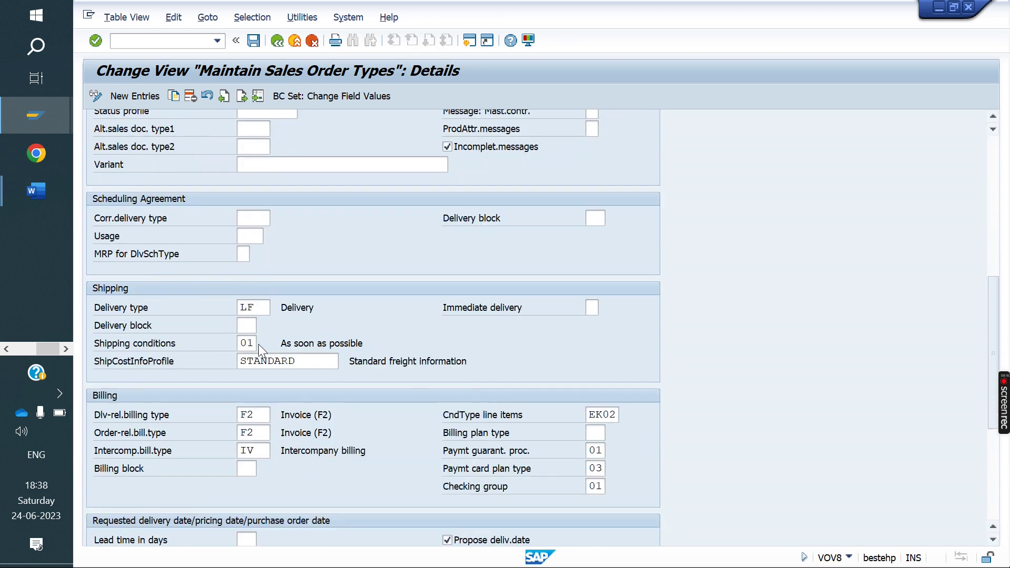
pyautogui.doubleClick(261, 239)
pyautogui.write('1MTO')
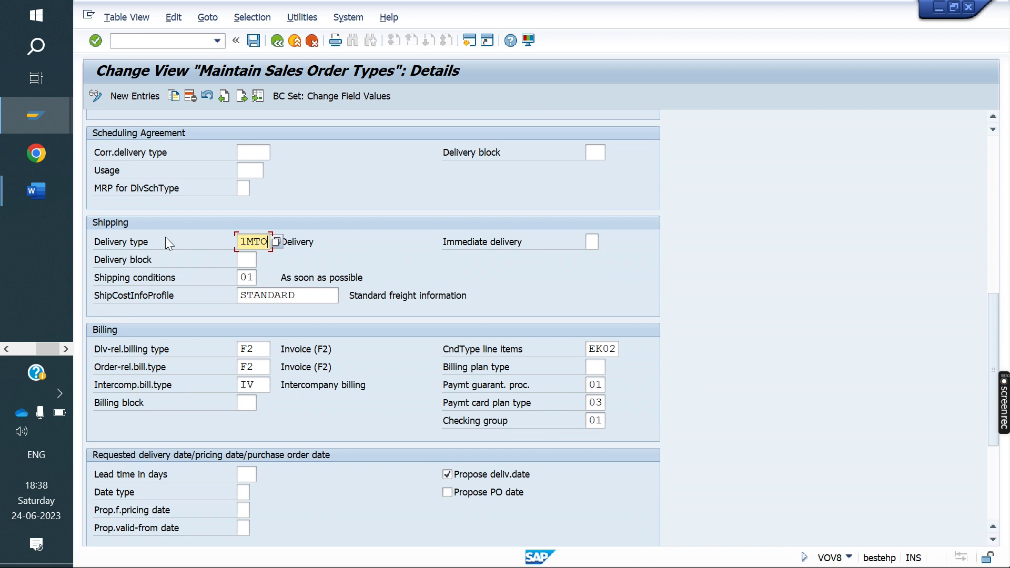
pyautogui.doubleClick(247, 348)
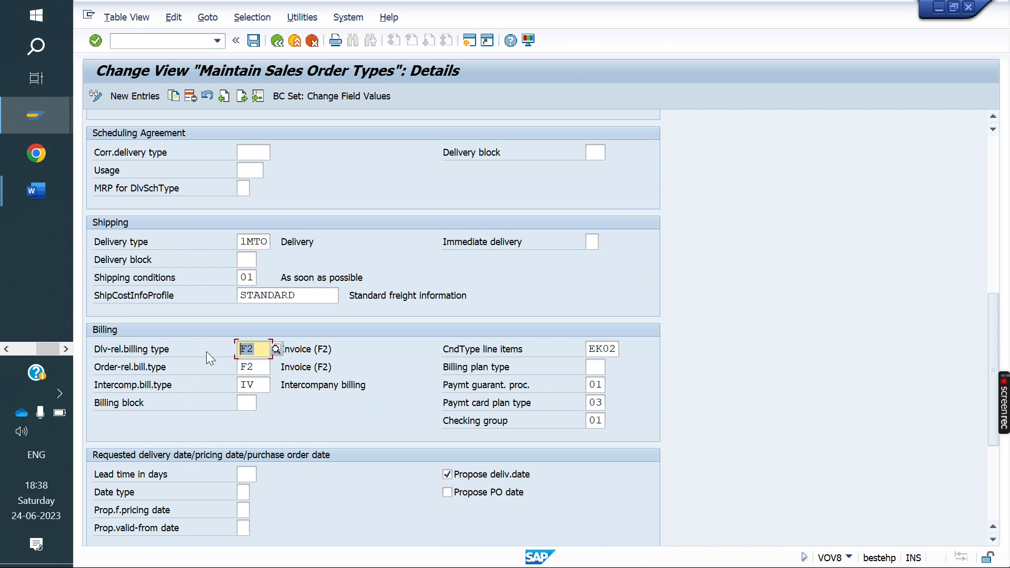
pyautogui.write('1MTO')
pyautogui.press('Return')
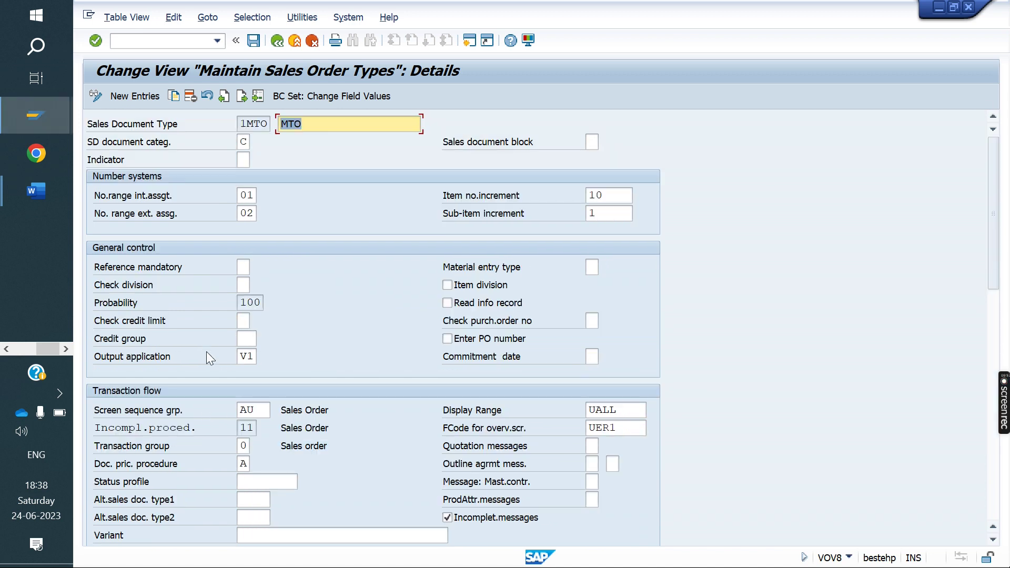
pyautogui.click(253, 40)
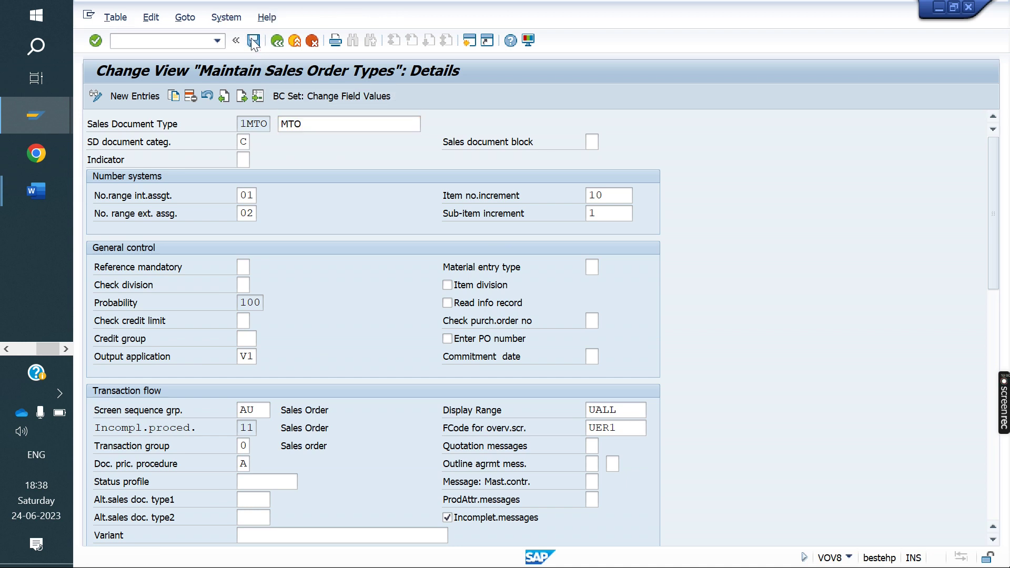
pyautogui.click(404, 269)
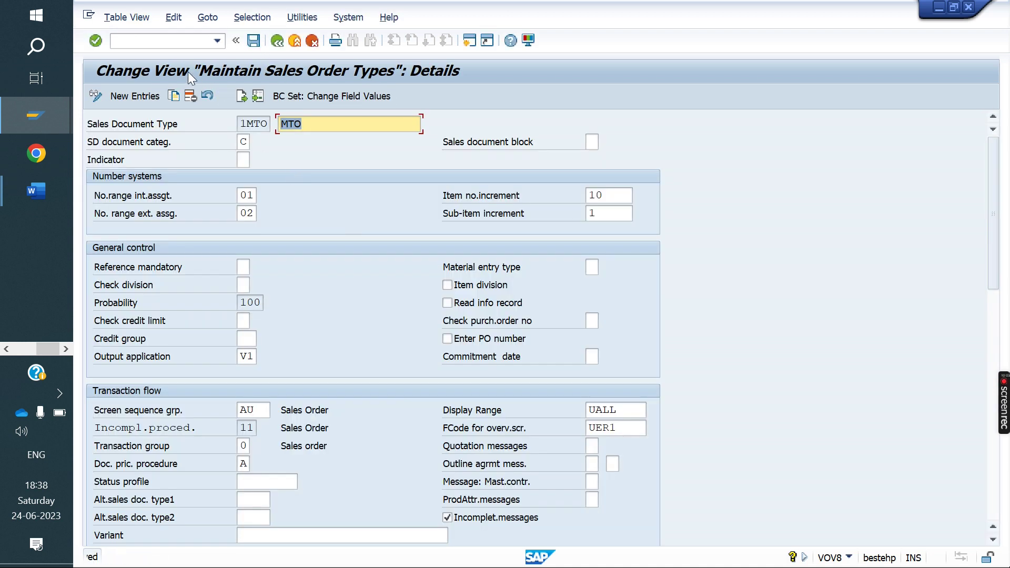
# Step: Open transaction MM02 and call up material 50065786 for changing
pyautogui.write('/NMM02')
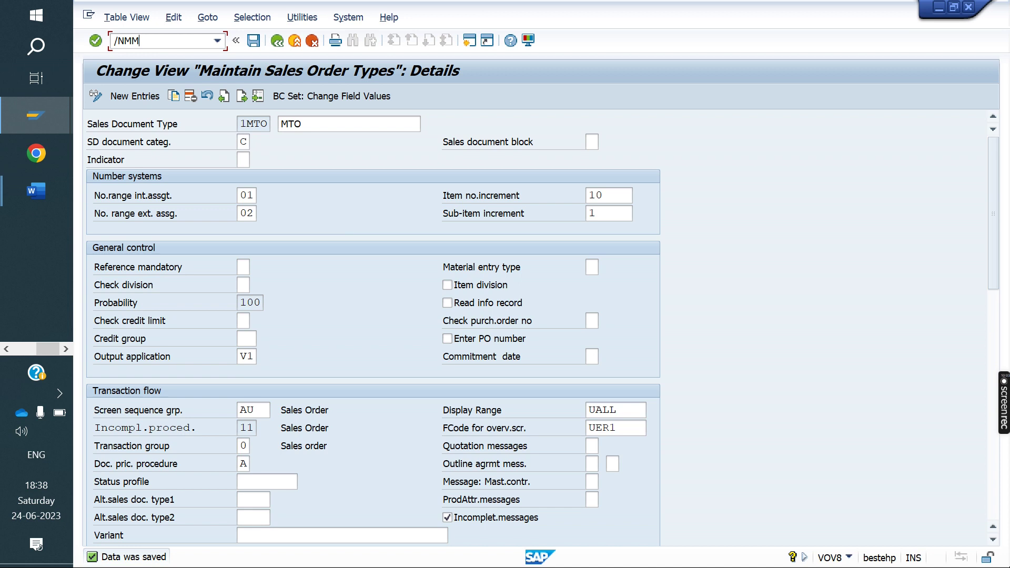
pyautogui.press('Return')
pyautogui.press('Down')
pyautogui.press('Down')
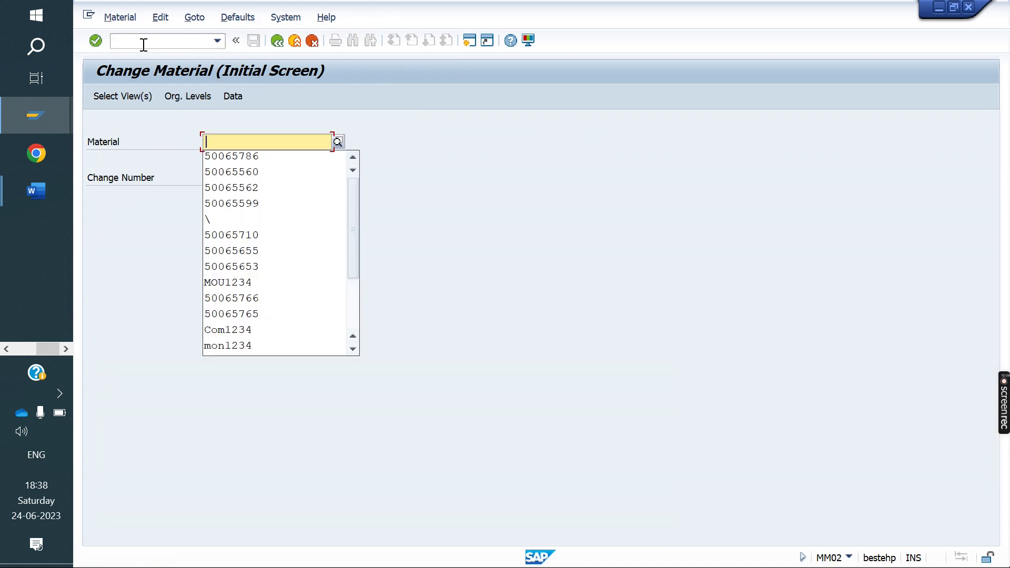
pyautogui.press('Return')
pyautogui.press('Return')
# Step: Enter the material's organizational levels: plant YO10, storage location FG01, sales organization YO10 and distribution channel YD
pyautogui.press('Down')
pyautogui.press('Down')
pyautogui.press('Return')
pyautogui.press('Down')
pyautogui.press('Down')
pyautogui.press('Return')
pyautogui.press('Tab')
pyautogui.press('Down')
pyautogui.press('Down')
pyautogui.press('Return')
pyautogui.press('Down')
pyautogui.press('Down')
pyautogui.press('Return')
pyautogui.press('Return')
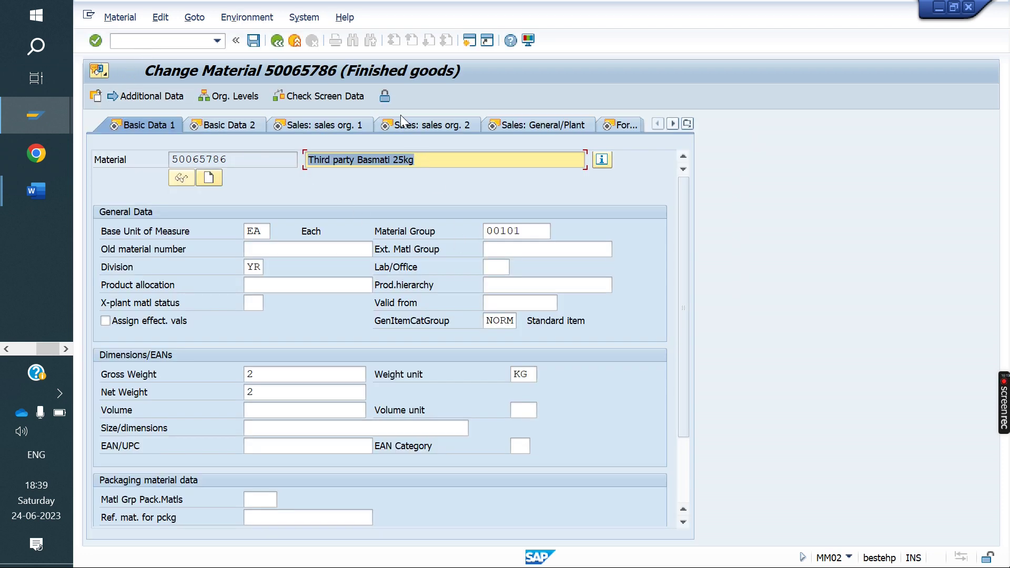
# Step: Set the material's item category group to 0001 in the Sales: sales org. 2 data
pyautogui.click(424, 126)
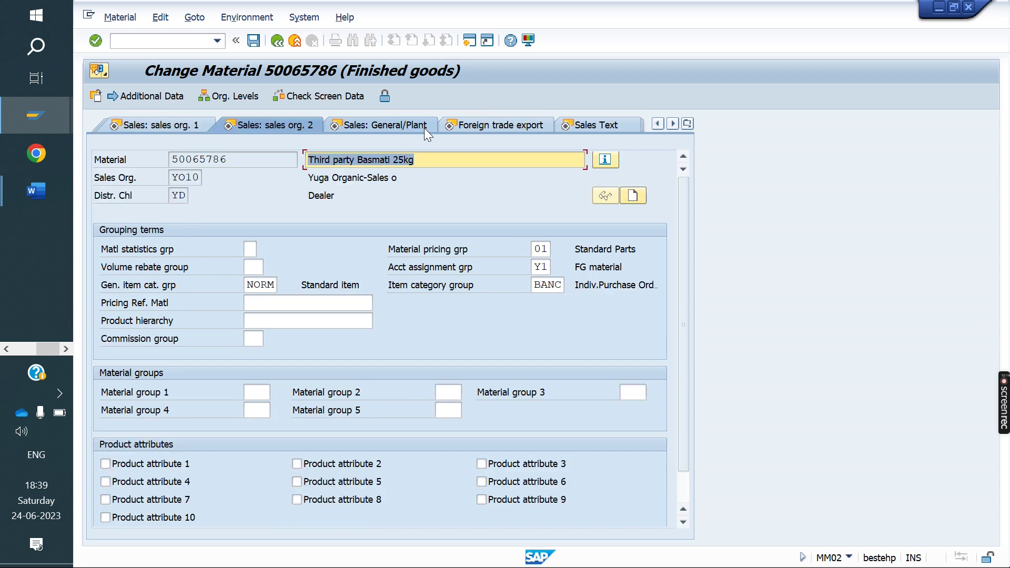
pyautogui.doubleClick(561, 286)
pyautogui.write('00')
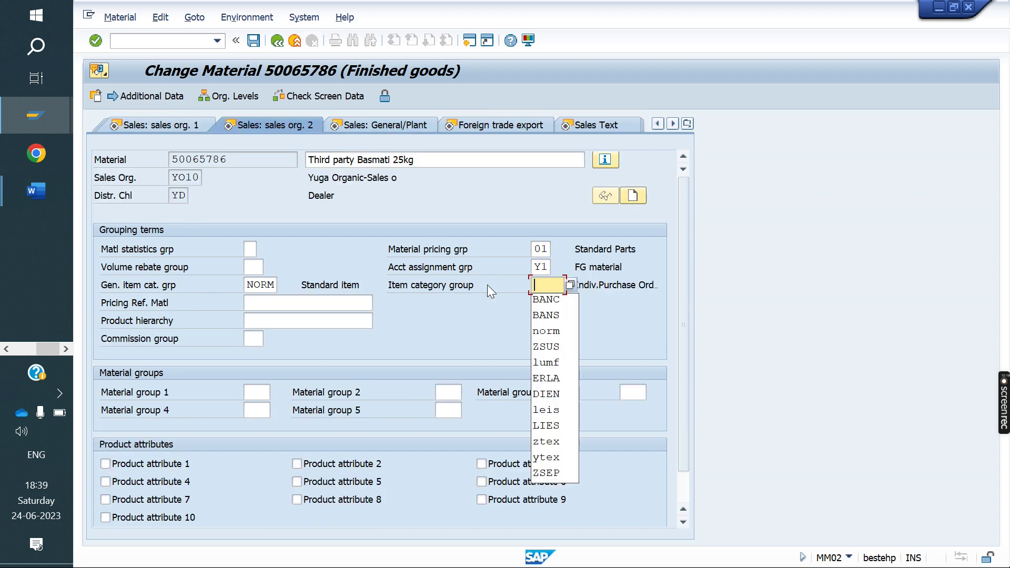
pyautogui.write('01')
pyautogui.press('Return')
pyautogui.press('Return')
pyautogui.press('Return')
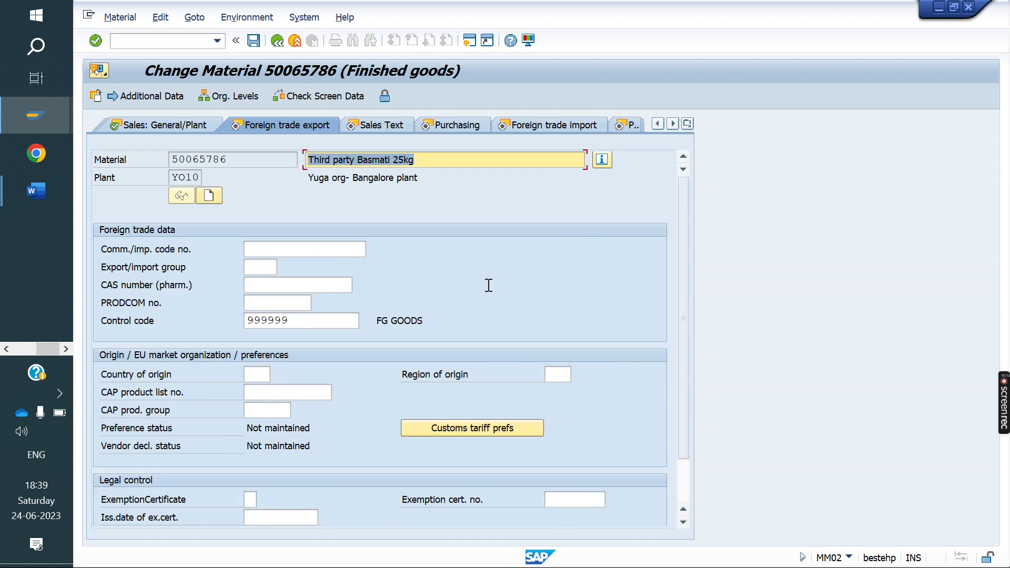
pyautogui.press('Return')
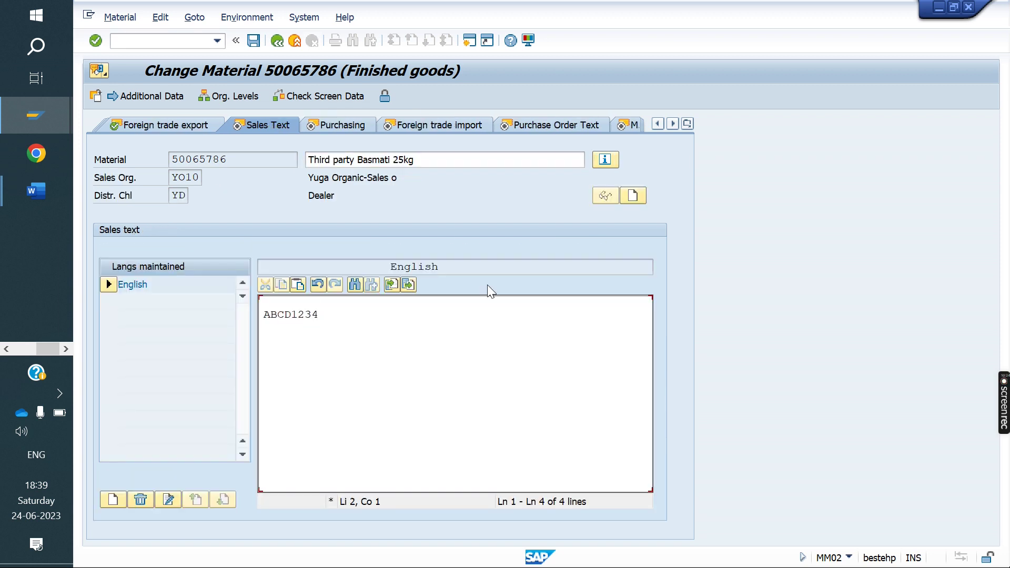
# Step: Set the strategy group in the MRP 3 data to 20, Make-to-order production, and save the material
pyautogui.click(686, 125)
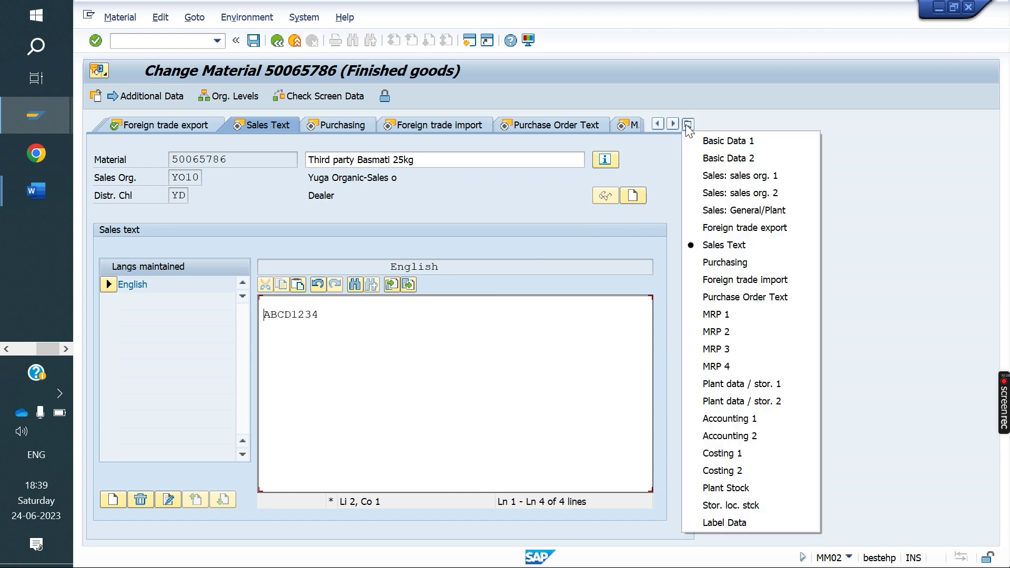
pyautogui.click(714, 349)
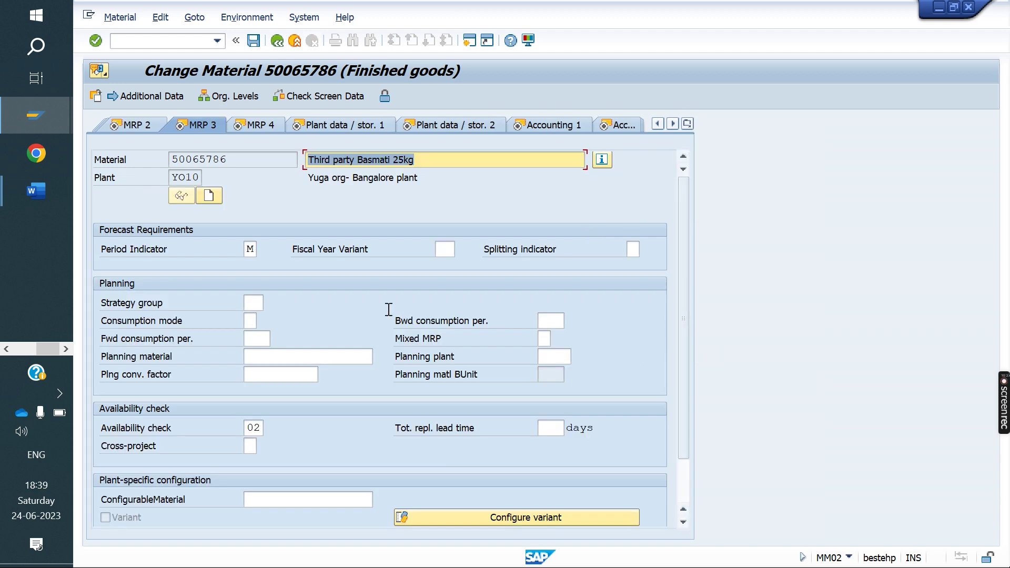
pyautogui.click(250, 304)
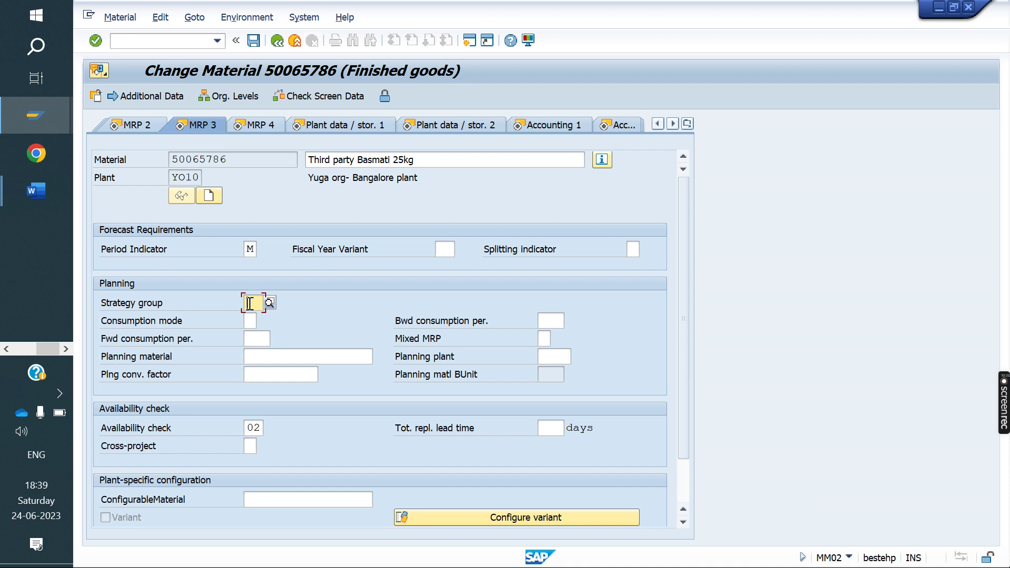
pyautogui.write('20')
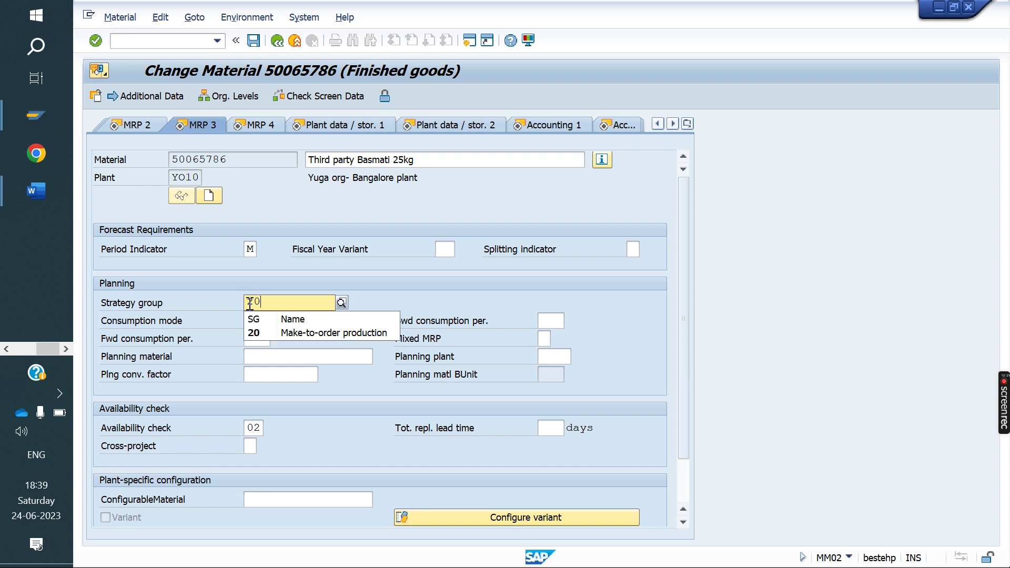
pyautogui.press('Return')
pyautogui.press('Return')
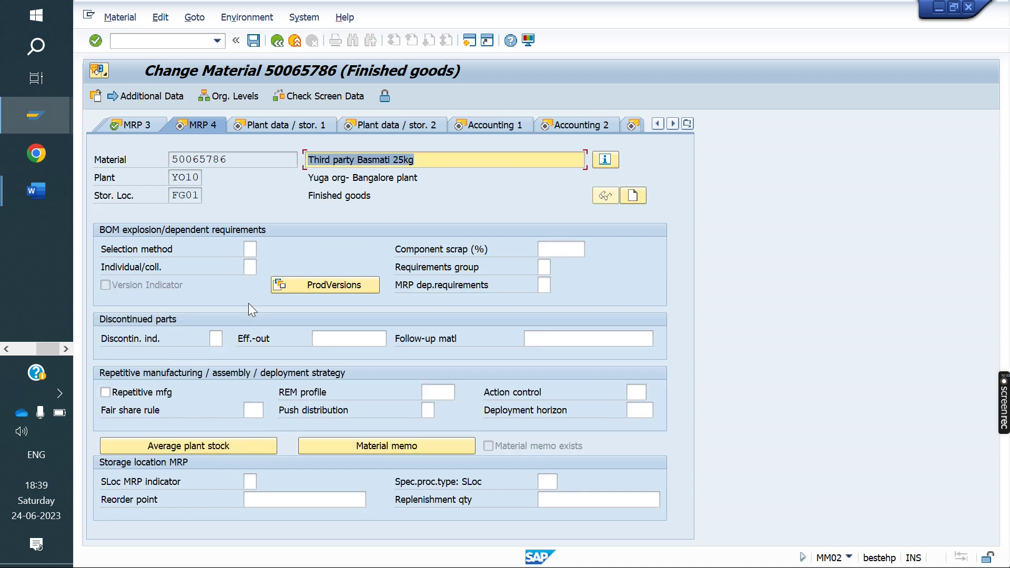
pyautogui.click(254, 41)
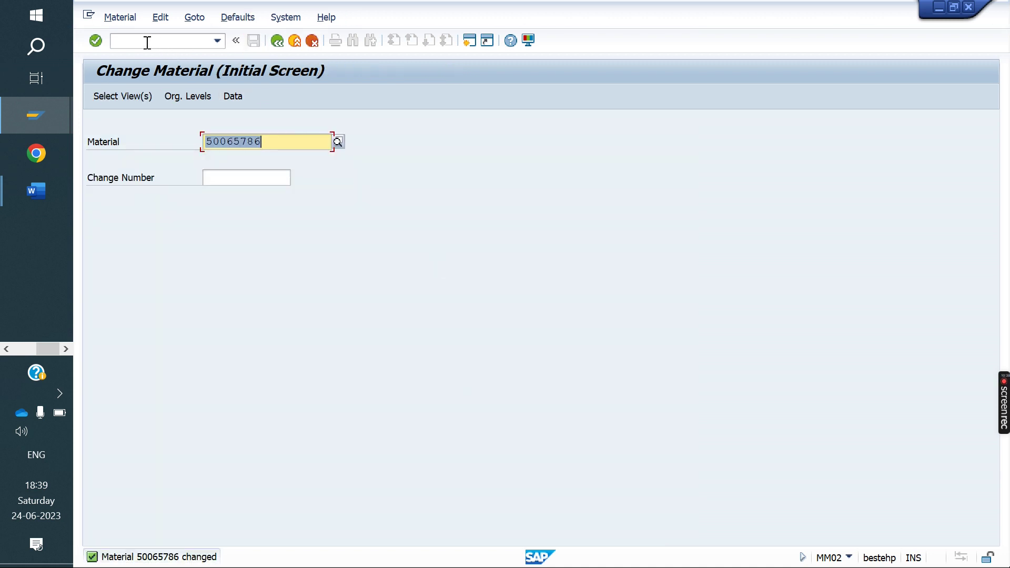
# Step: Open transaction SPRO and display the SAP Reference IMG
pyautogui.click(148, 42)
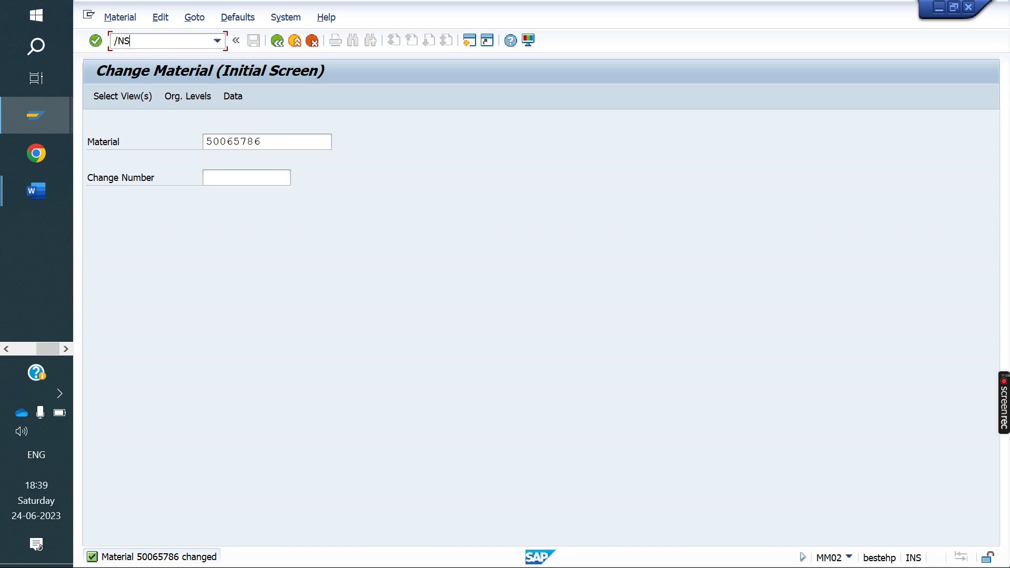
pyautogui.press('Return')
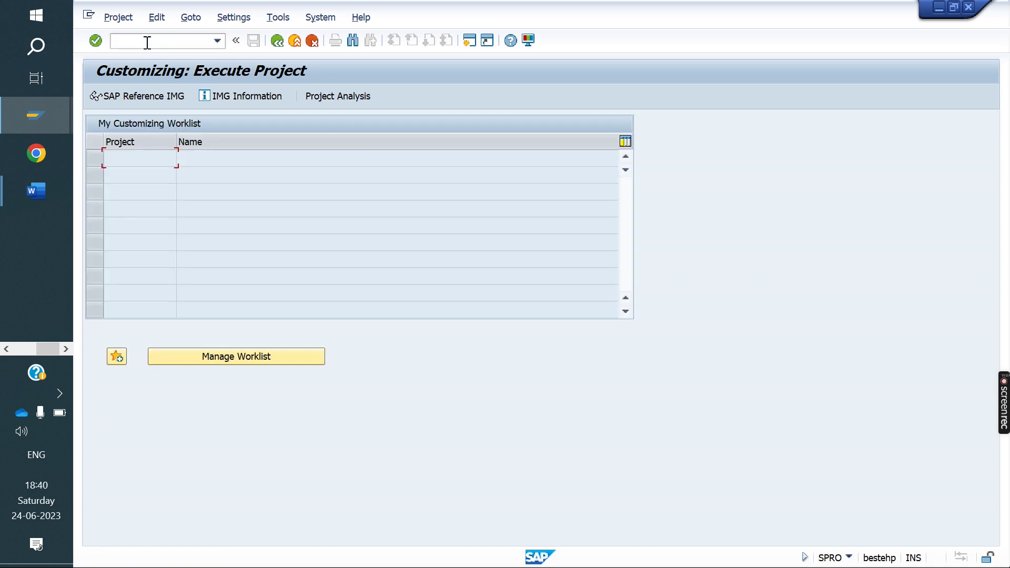
pyautogui.click(146, 94)
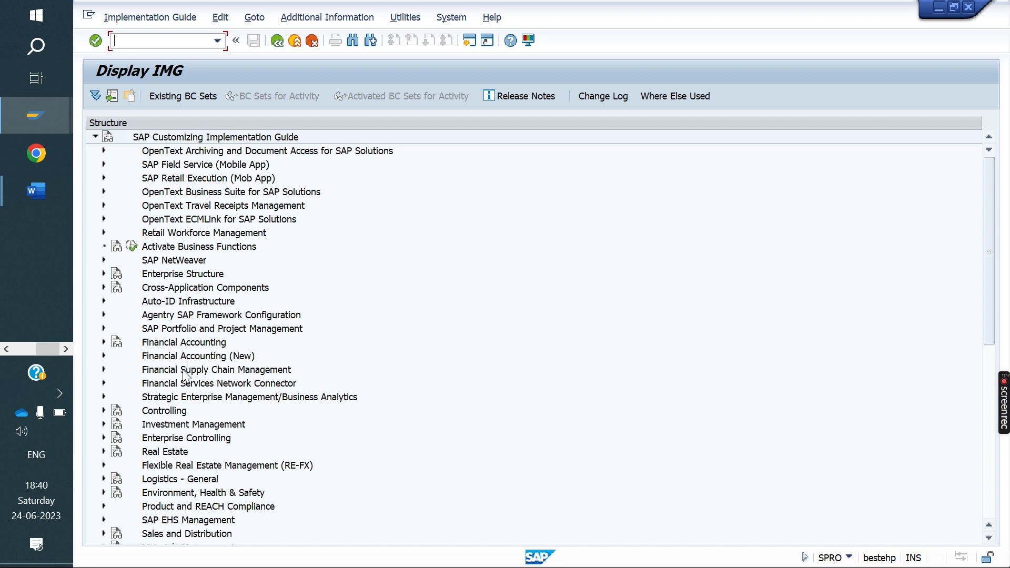
# Step: Open the requirements types activity in Sales and Distribution > Basic Functions > Availability Check and Transfer of Requirements > Transfer of Requirements
pyautogui.scroll(-1, 192, 378)
pyautogui.scroll(-4, 192, 378)
pyautogui.scroll(3, 194, 380)
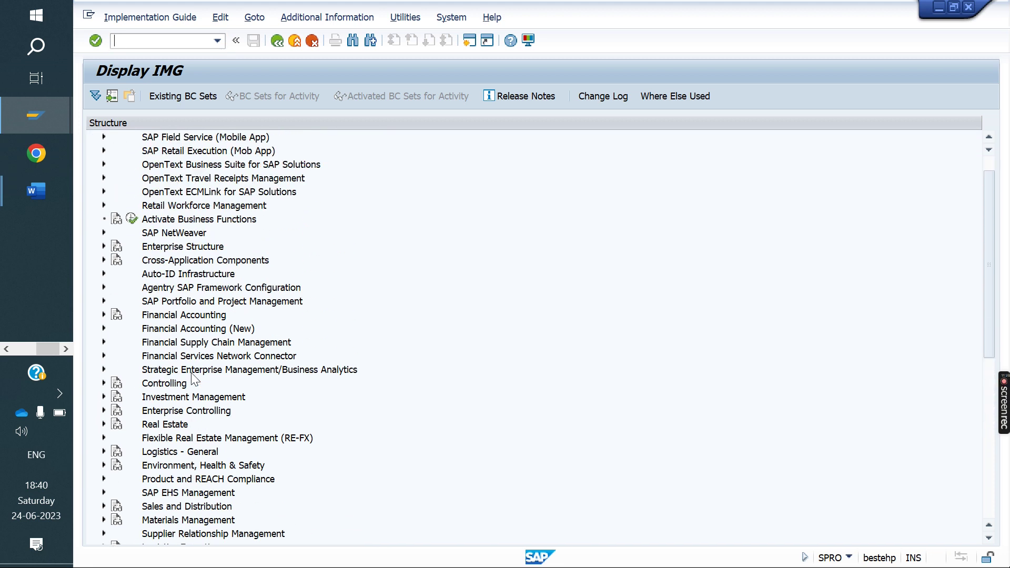
pyautogui.click(104, 507)
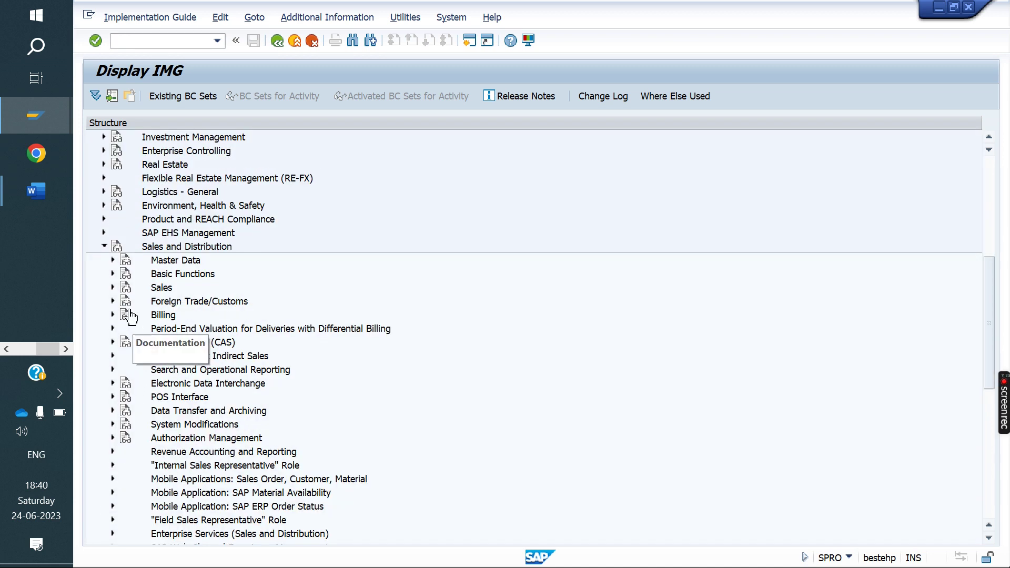
pyautogui.click(113, 274)
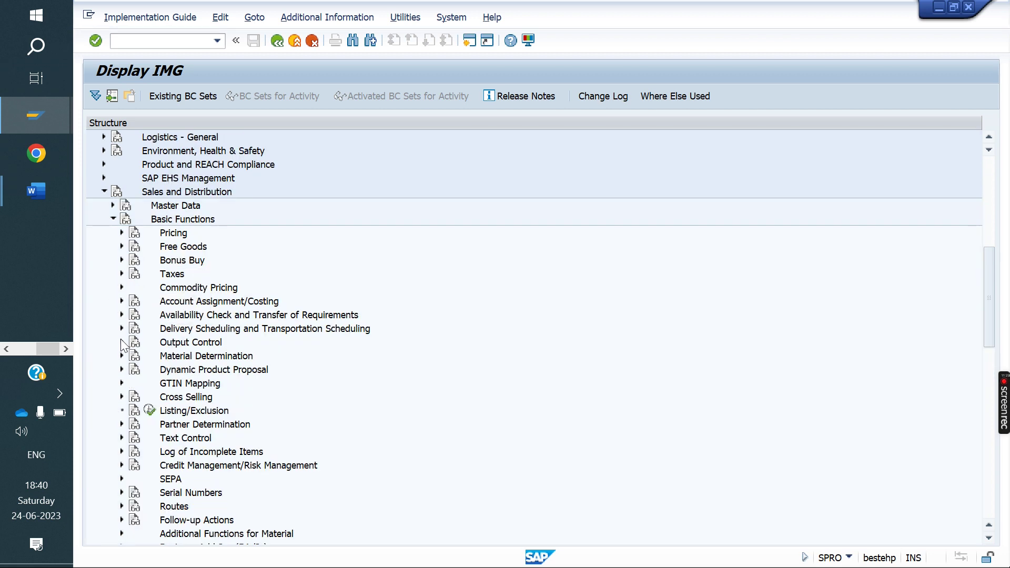
pyautogui.click(121, 315)
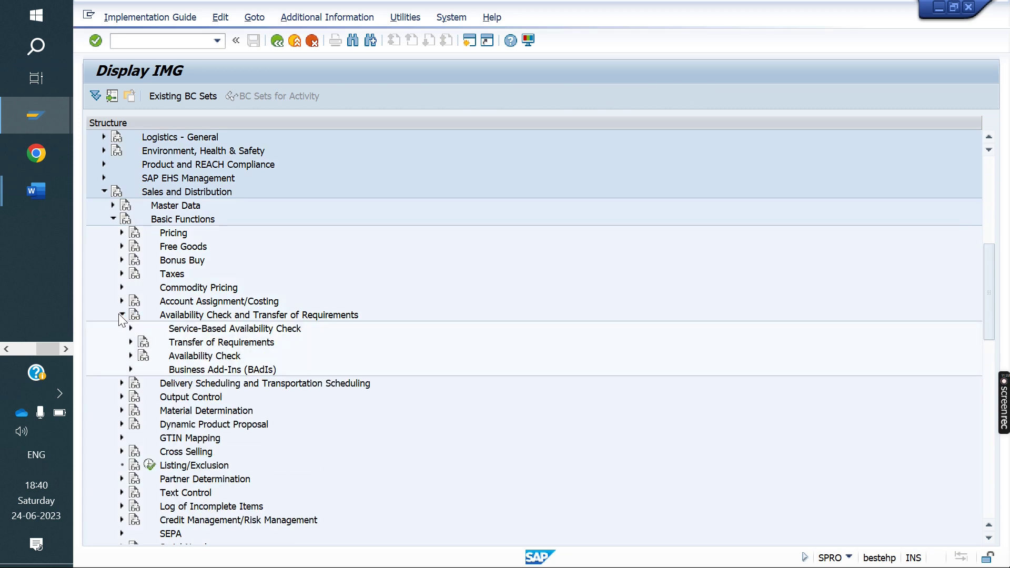
pyautogui.click(121, 315)
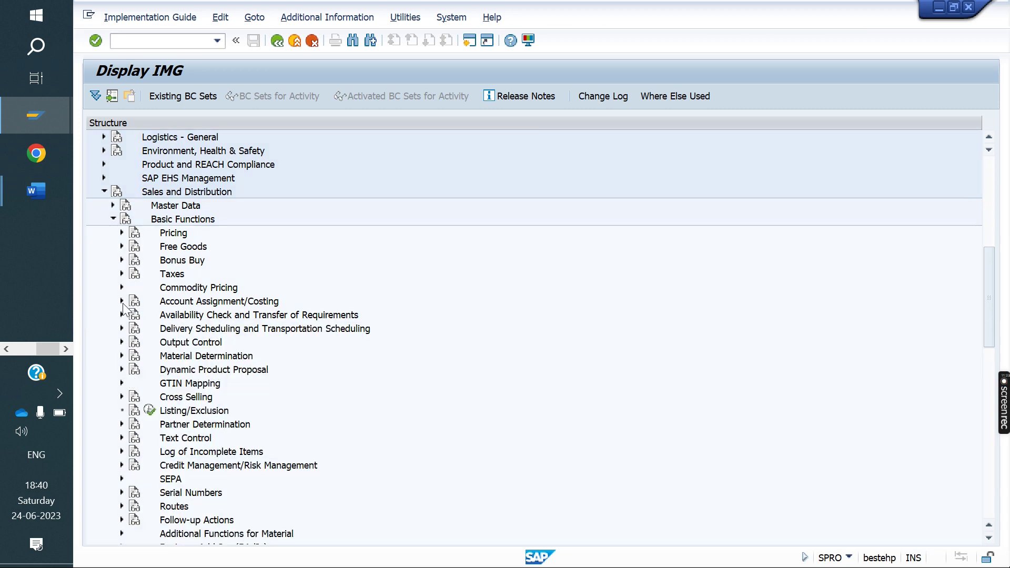
pyautogui.click(121, 315)
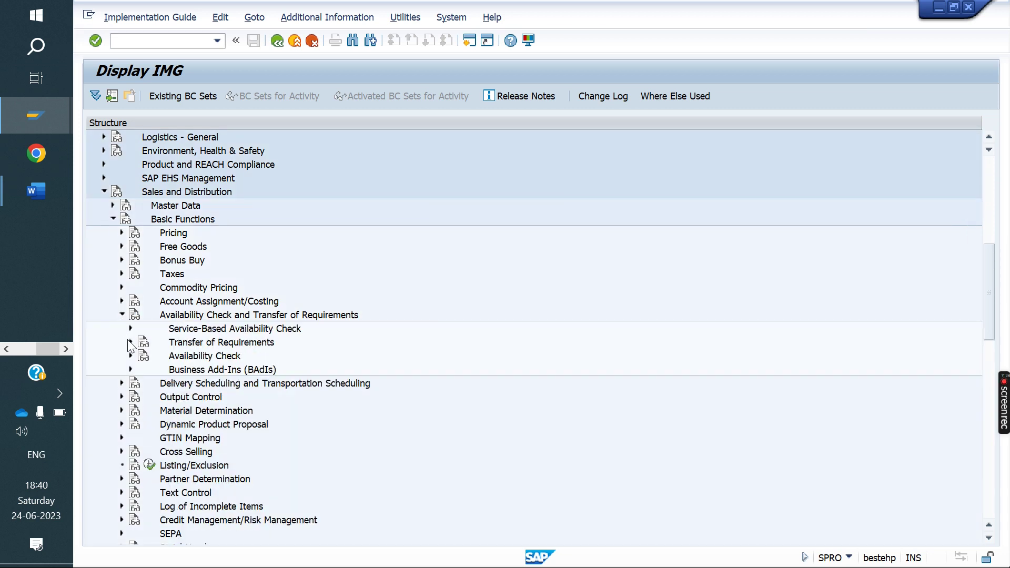
pyautogui.click(131, 342)
pyautogui.click(168, 369)
# Step: Find requirements type KE and copy it as 1MTO, keeping requirements class 040
pyautogui.click(181, 535)
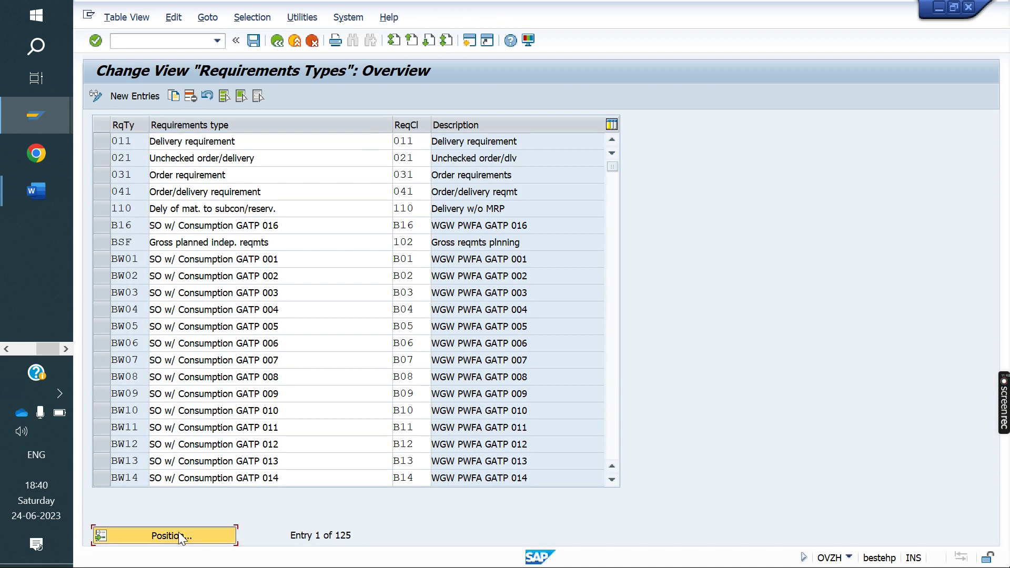
pyautogui.write('KE')
pyautogui.press('Return')
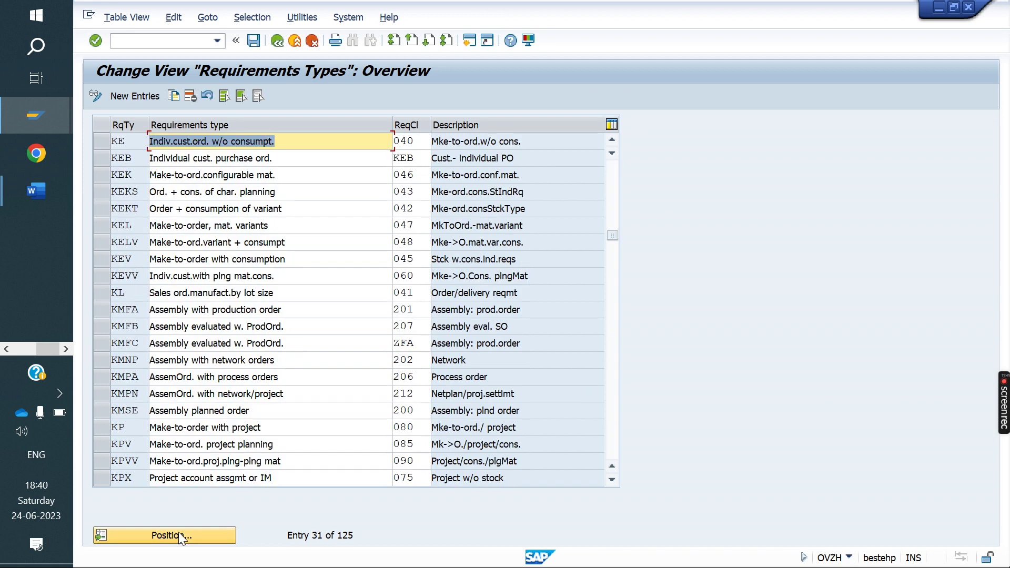
pyautogui.click(101, 138)
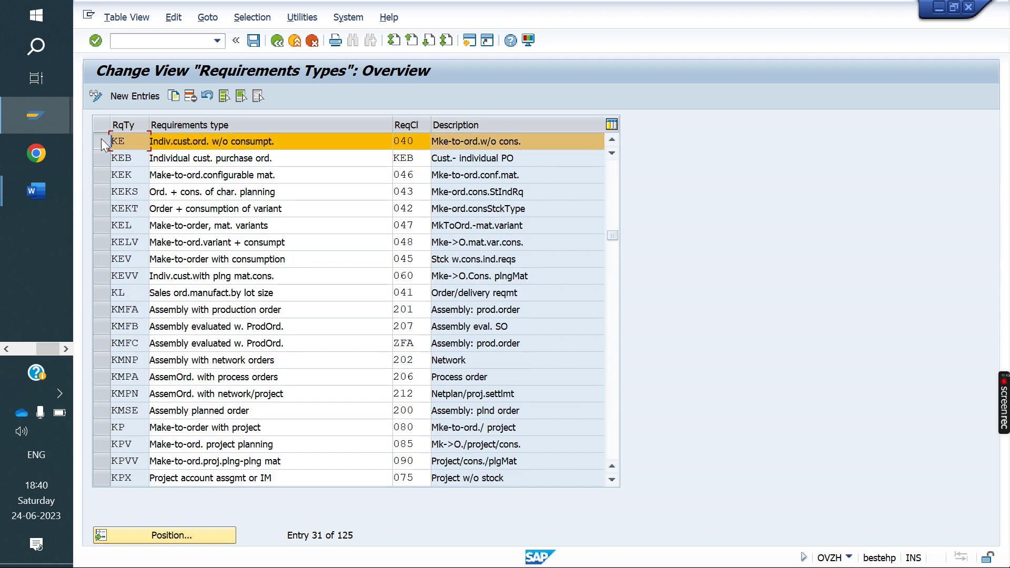
pyautogui.click(174, 96)
pyautogui.write('1MTO')
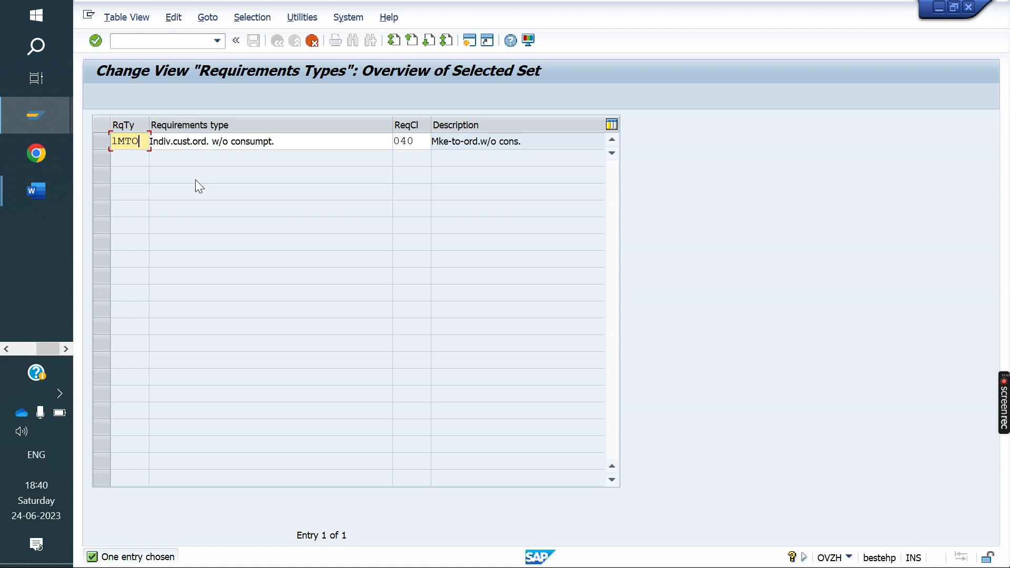
pyautogui.press('Return')
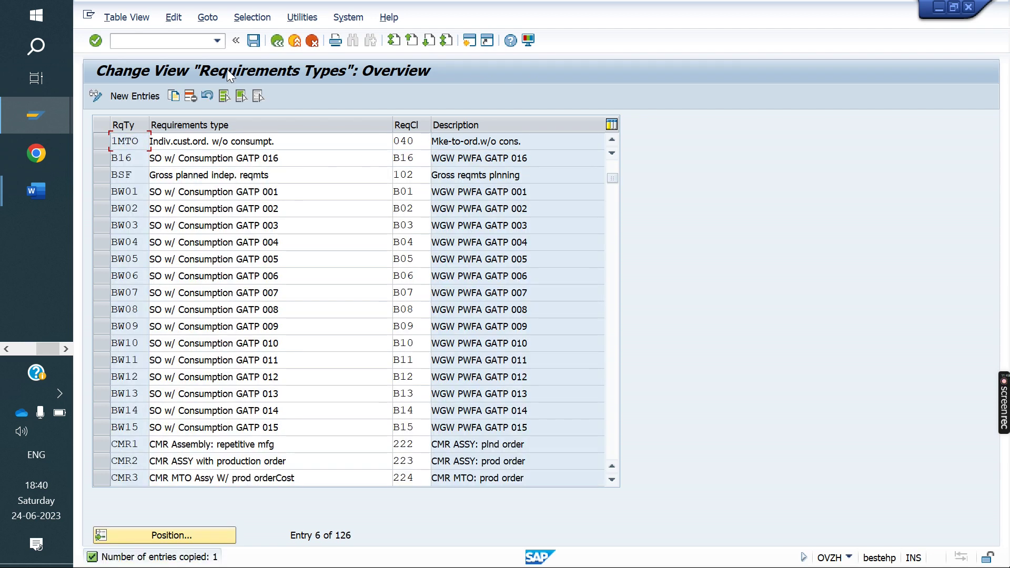
# Step: Save the new 1MTO requirements type to the proposed customizing request and return to the IMG structure
pyautogui.click(252, 42)
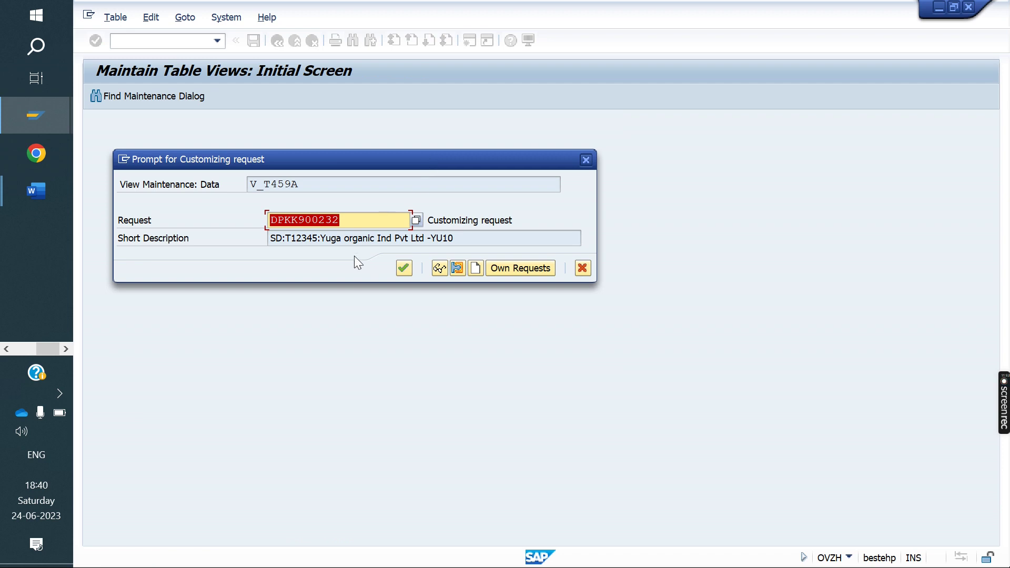
pyautogui.click(404, 268)
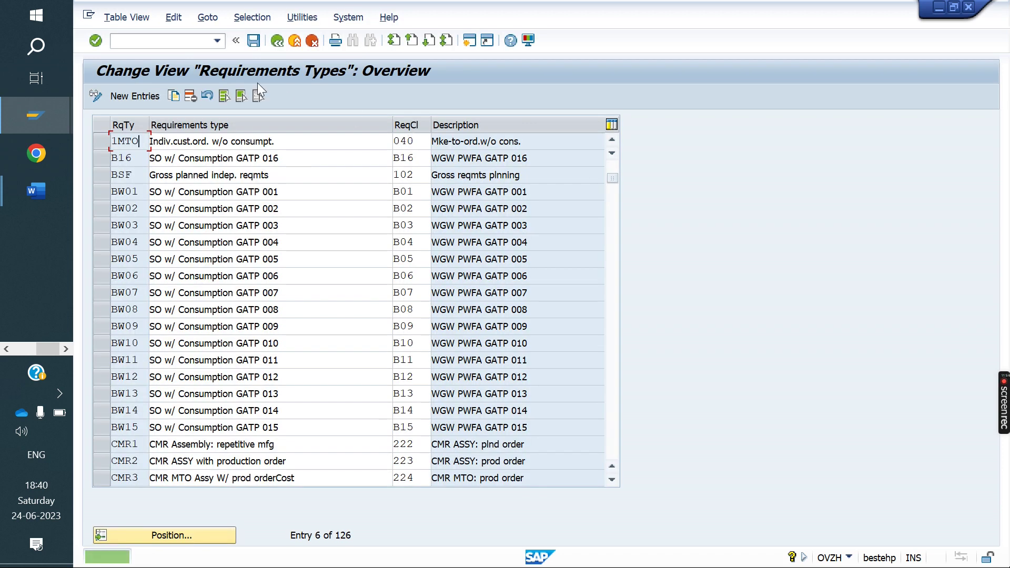
pyautogui.click(280, 42)
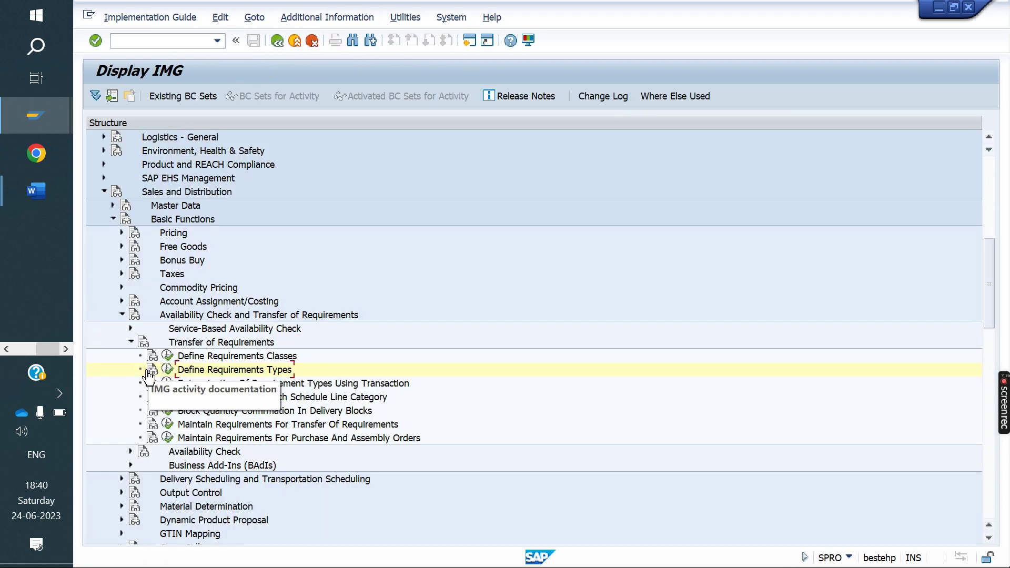
# Step: Open the details of requirements class 040, examine its requirements and account assignment category settings, and return to the IMG structure
pyautogui.click(167, 357)
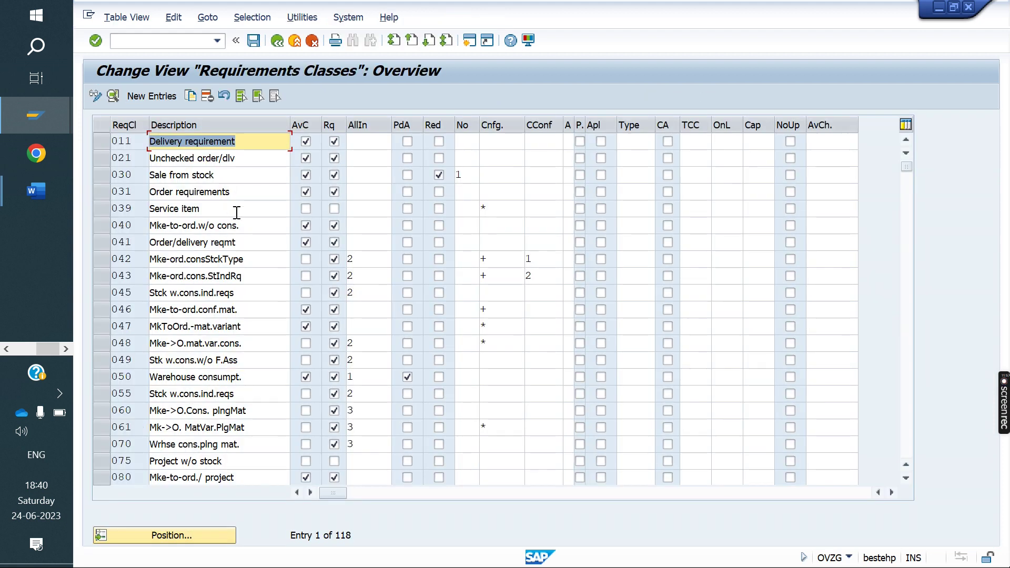
pyautogui.doubleClick(132, 229)
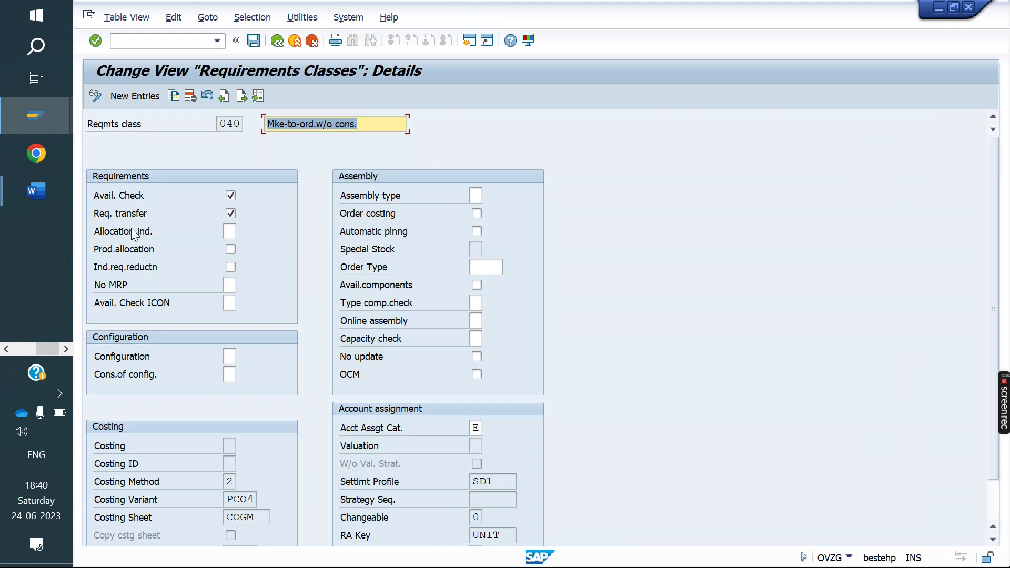
pyautogui.scroll(-2, 384, 327)
pyautogui.click(476, 395)
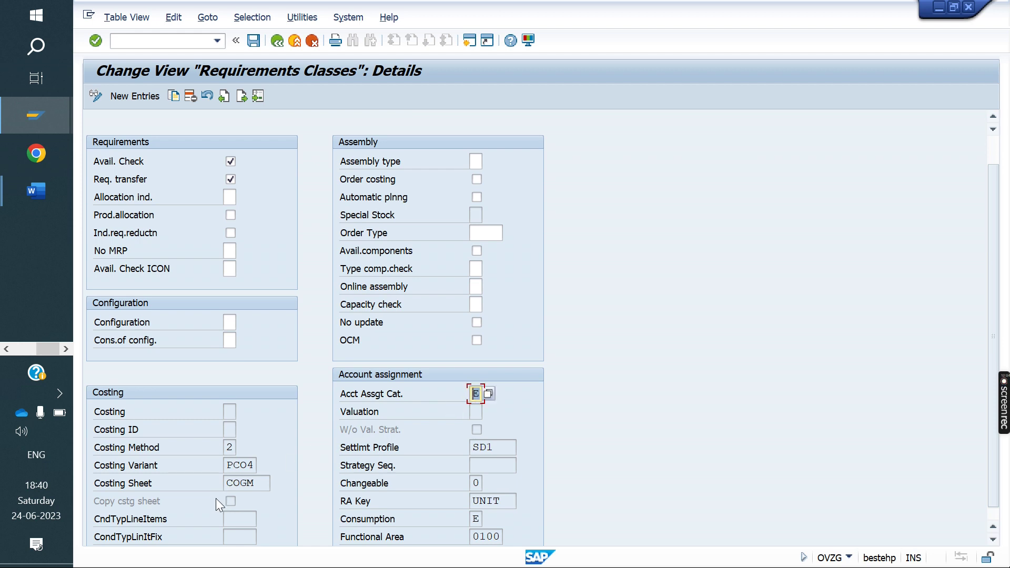
pyautogui.scroll(2, 237, 341)
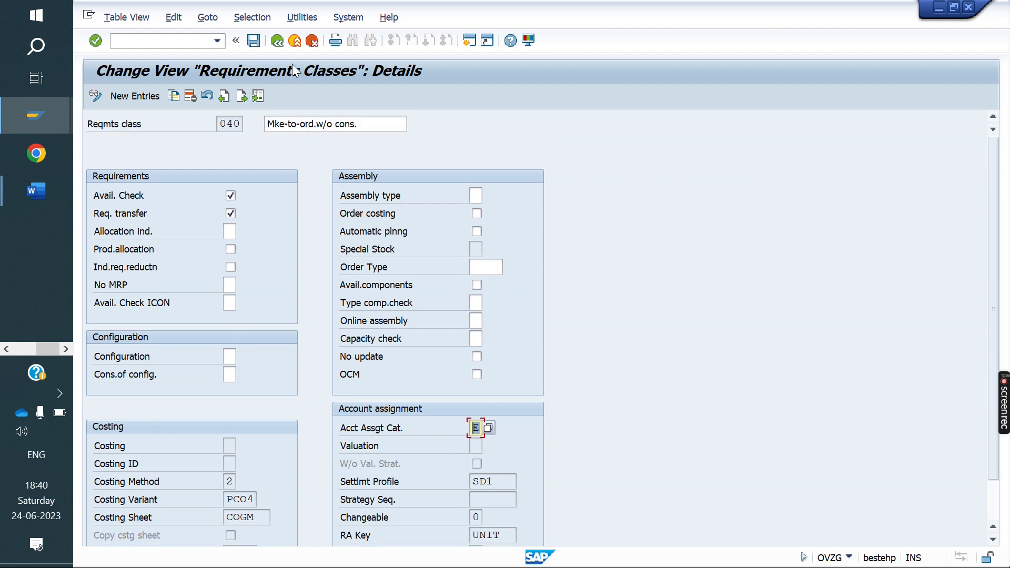
pyautogui.click(277, 42)
pyautogui.click(277, 42)
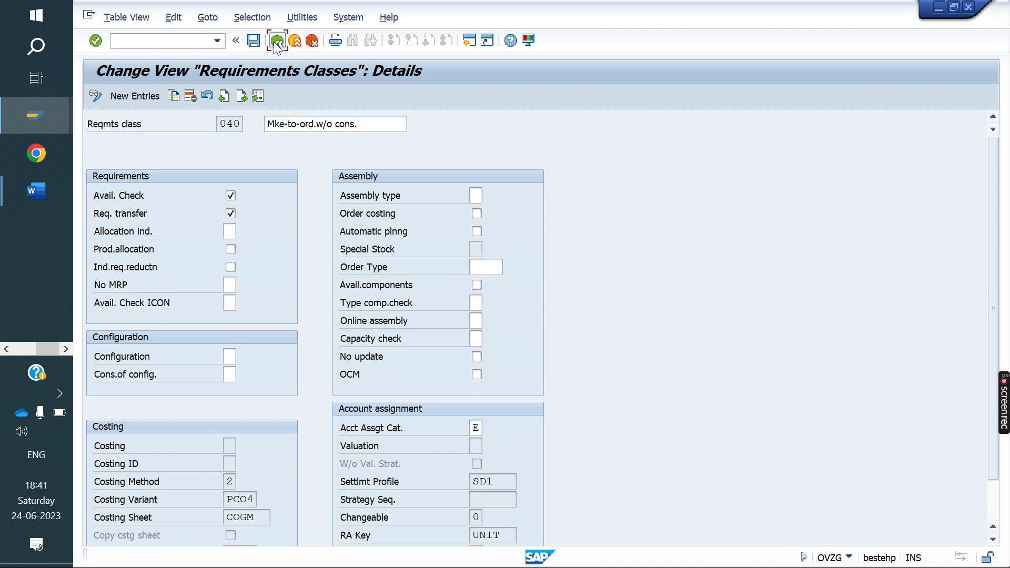
pyautogui.click(277, 42)
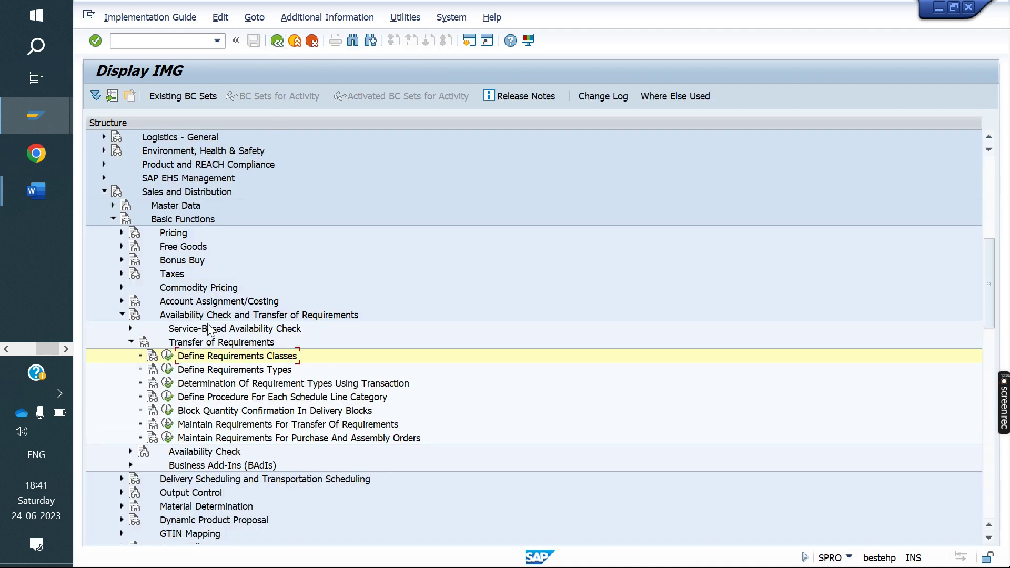
# Step: Check the requirements types list, then open the activity Determination Of Requirement Types Using Transaction
pyautogui.click(167, 371)
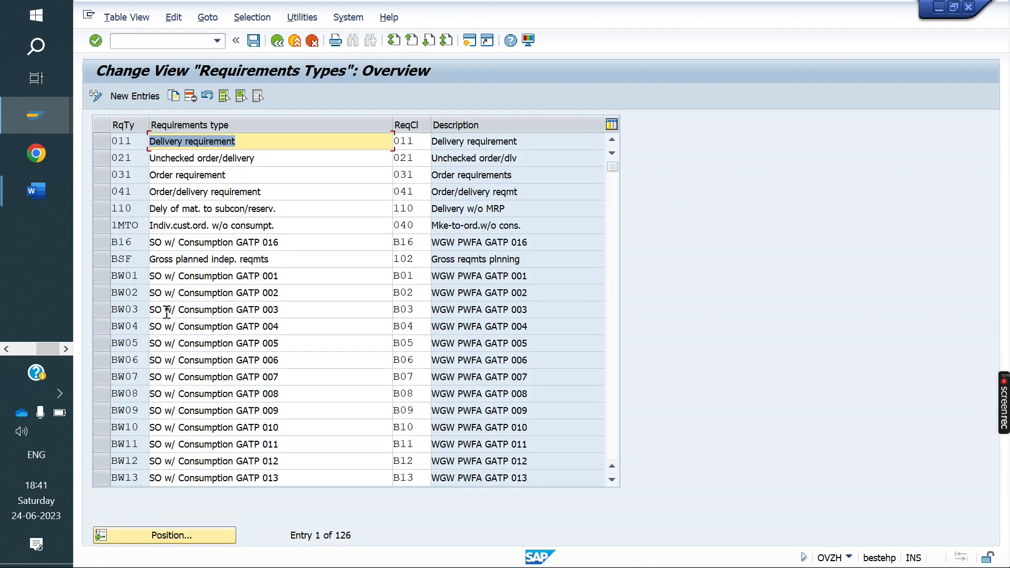
pyautogui.click(277, 42)
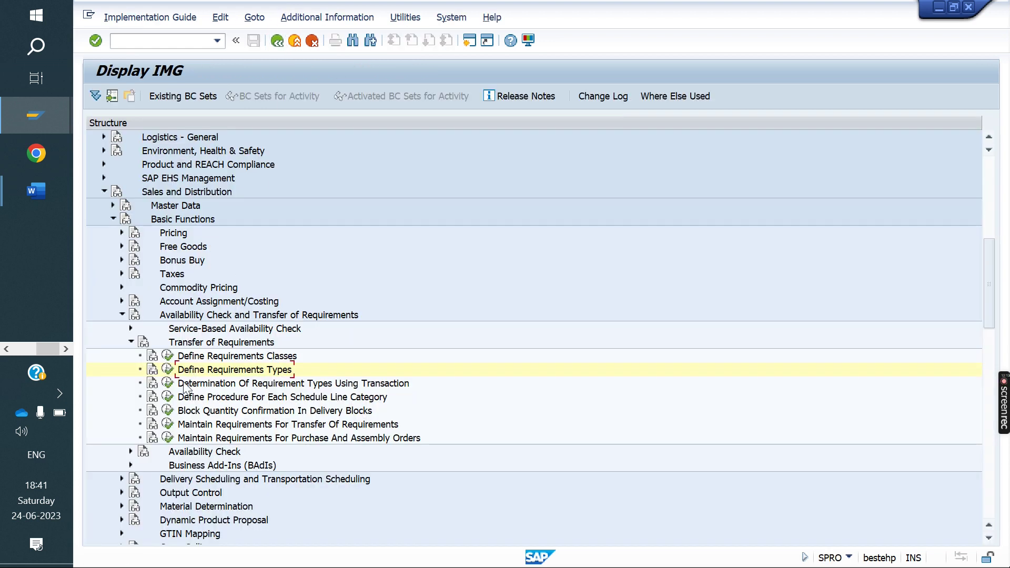
pyautogui.click(166, 384)
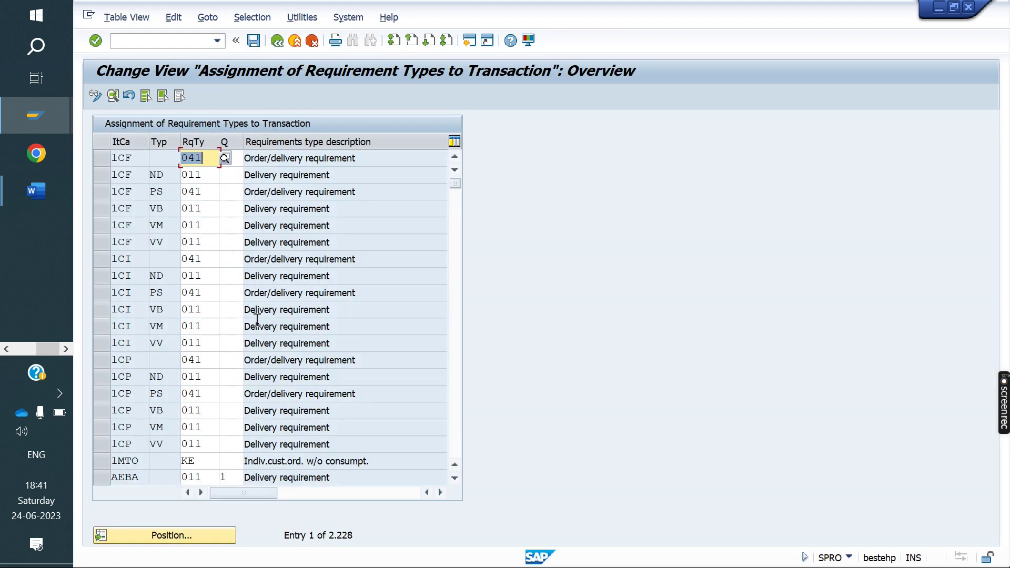
# Step: Try to locate the assignment entry for item category 1MTO with MRP type ND
pyautogui.click(189, 532)
pyautogui.write('1MTO')
pyautogui.press('Tab')
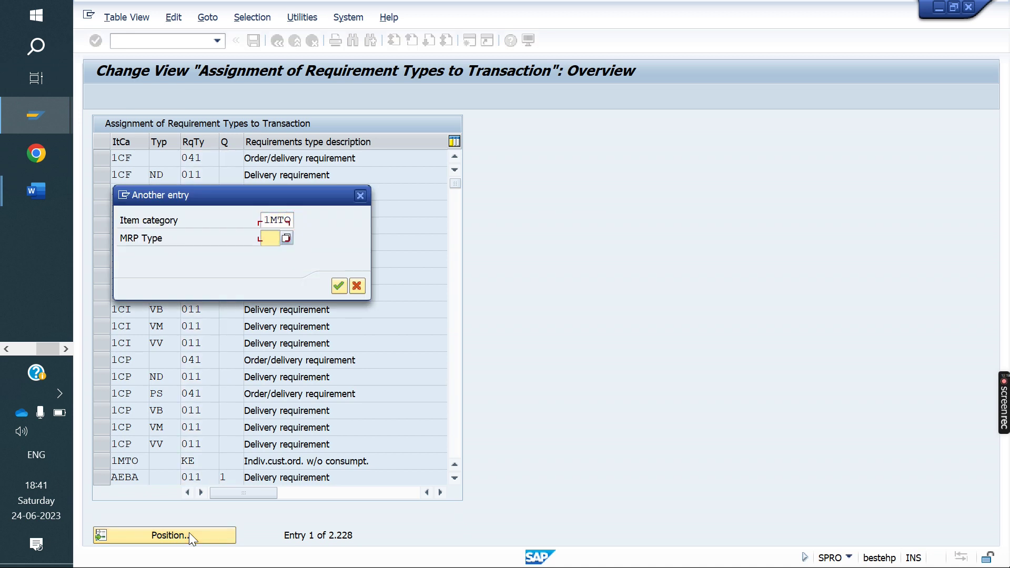
pyautogui.write('ND')
pyautogui.press('Return')
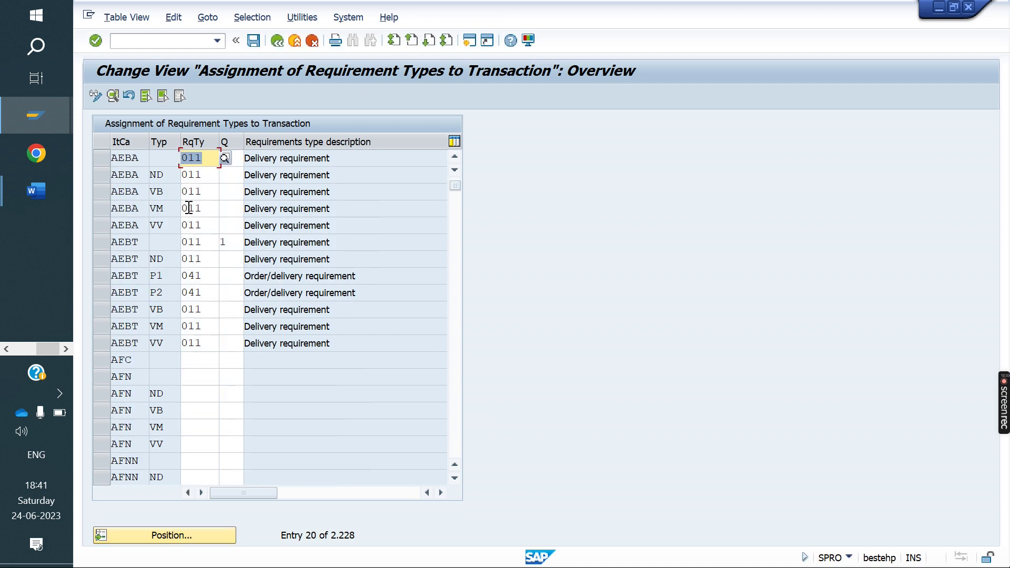
pyautogui.scroll(1, 135, 286)
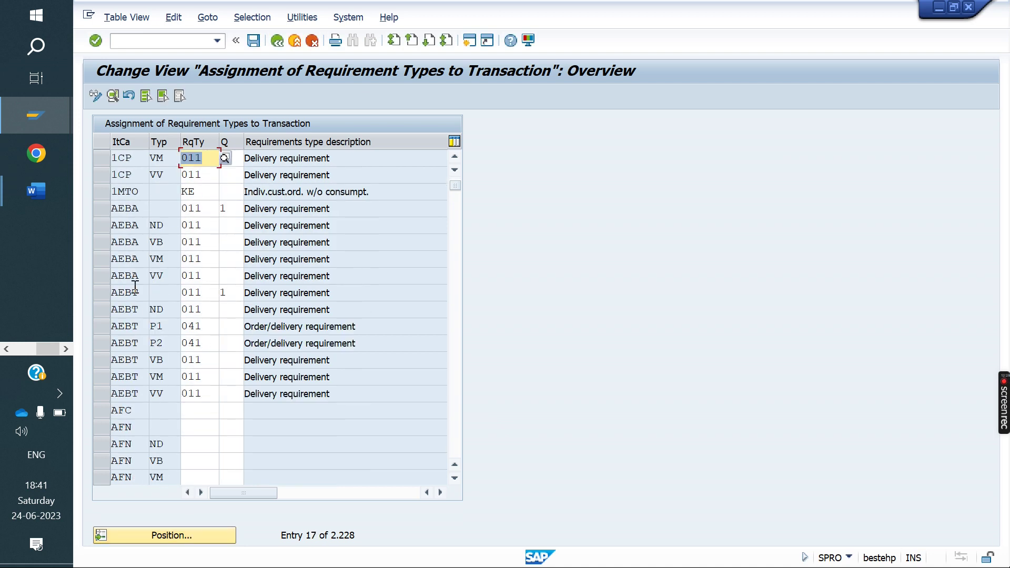
# Step: Locate item category 1MTO without an MRP type, and set its requirements type to 1MTO and its Q indicator to 1
pyautogui.click(171, 539)
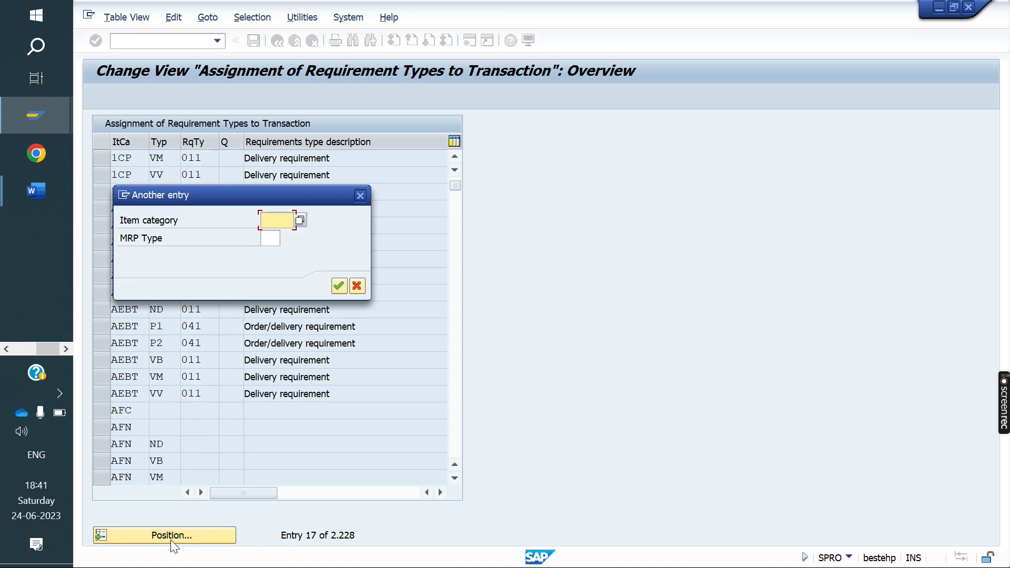
pyautogui.write('1MT')
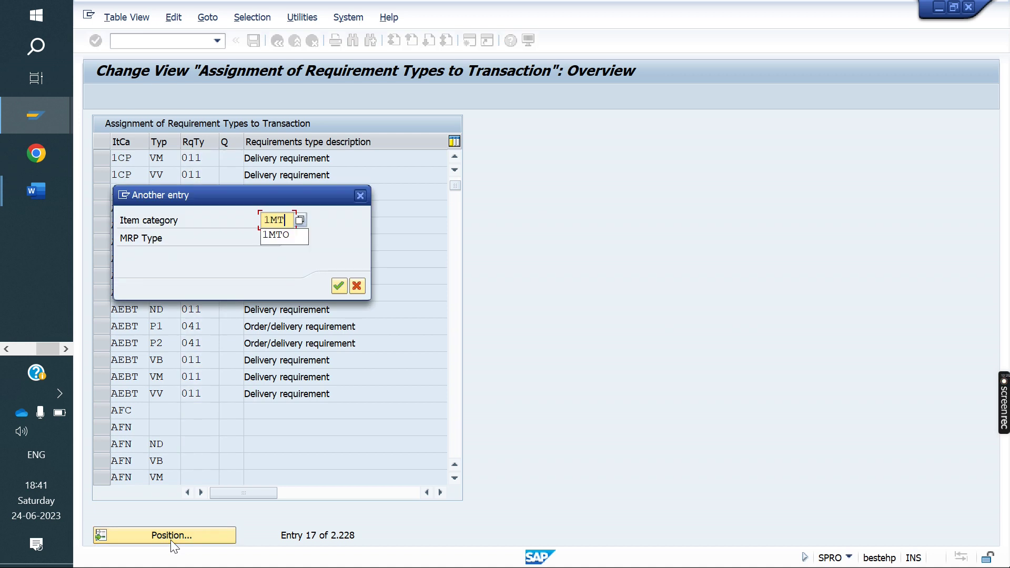
pyautogui.write('O')
pyautogui.press('Return')
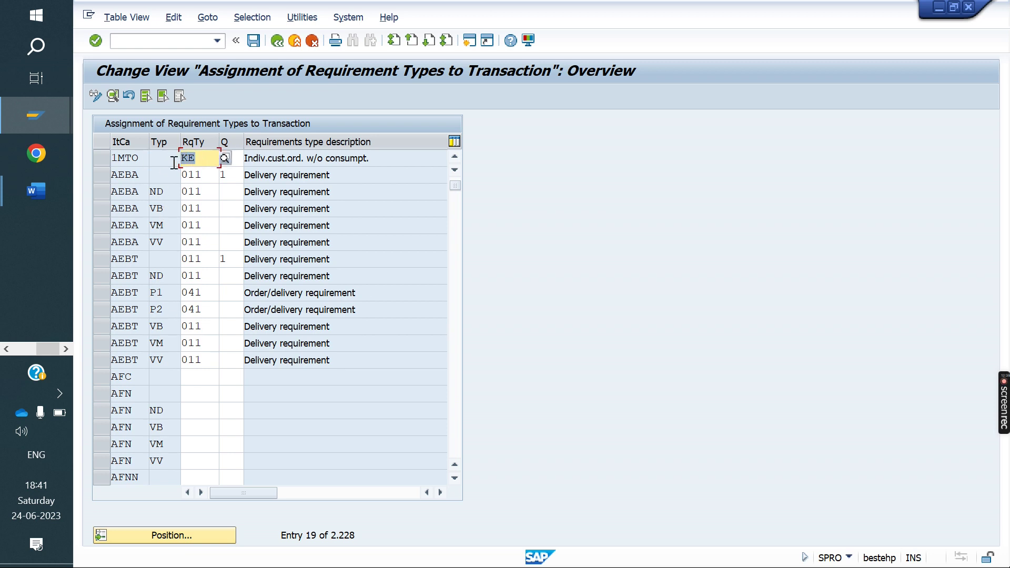
pyautogui.write('1MTO')
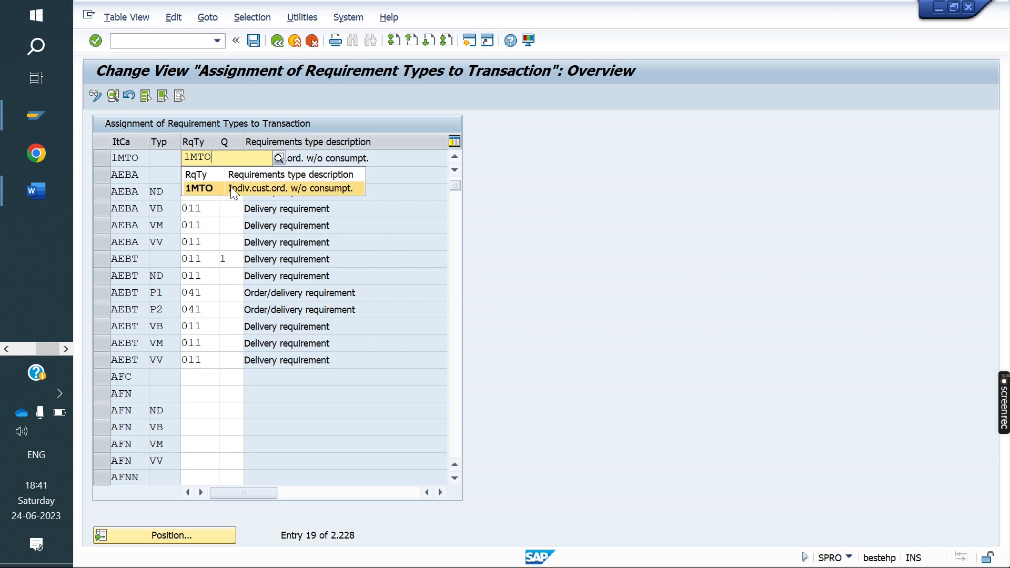
pyautogui.click(203, 188)
pyautogui.click(239, 159)
pyautogui.write('1')
pyautogui.press('Return')
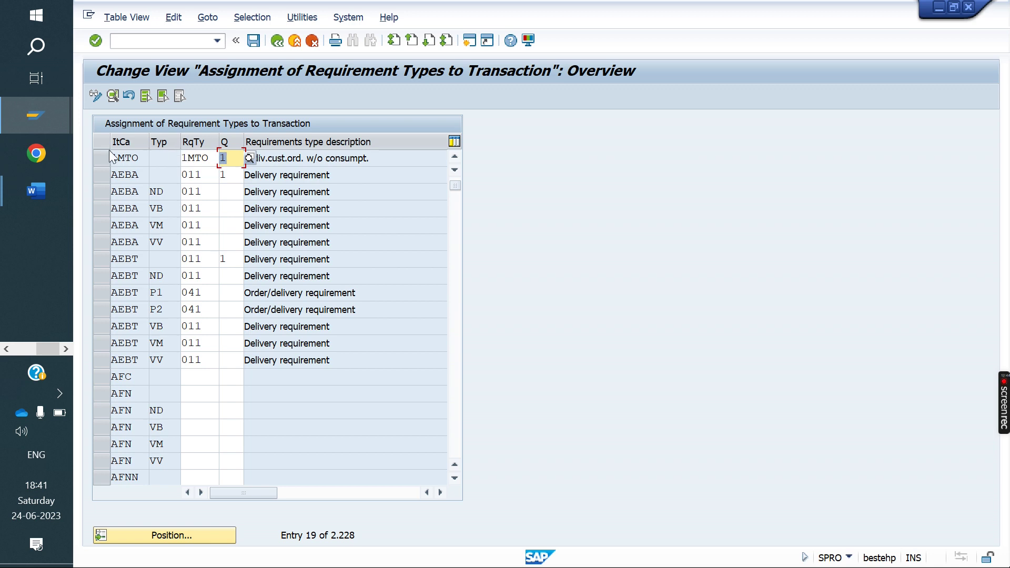
# Step: Save the requirement type assignment of item category 1MTO to the customizing request
pyautogui.click(255, 41)
pyautogui.click(404, 268)
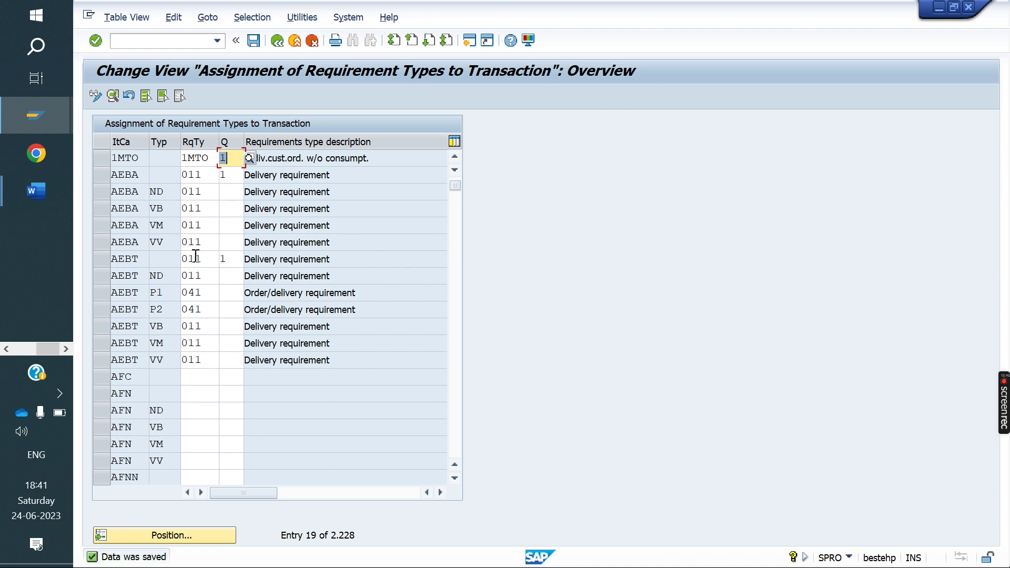
pyautogui.scroll(2, 196, 256)
pyautogui.click(254, 41)
# Step: Open transaction VA01 in a new session to create a sales order
pyautogui.click(142, 40)
pyautogui.write('/')
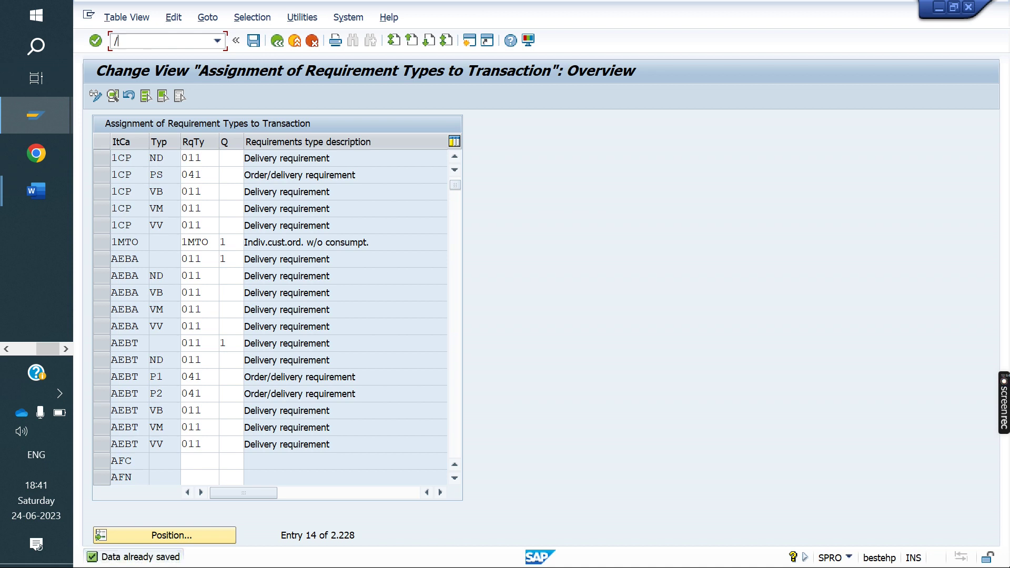
pyautogui.write('NVA01')
pyautogui.press('Return')
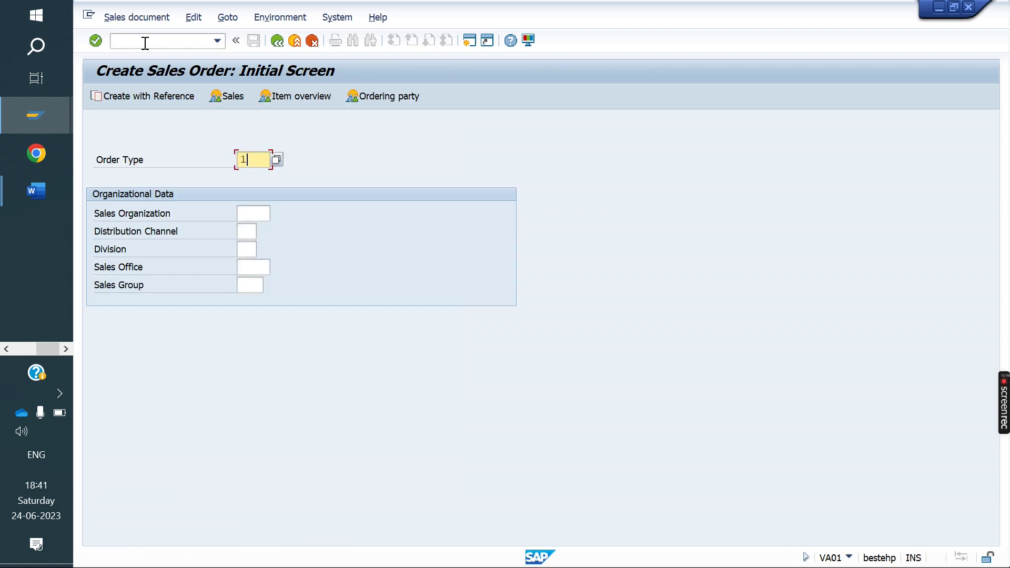
# Step: Start a sales order of the MTO order type for sales organization YO10, filling in the distribution channel and division
pyautogui.press('Tab')
pyautogui.write('YO10')
pyautogui.press('Tab')
pyautogui.press('Return')
pyautogui.press('Tab')
pyautogui.write('yr')
pyautogui.press('Return')
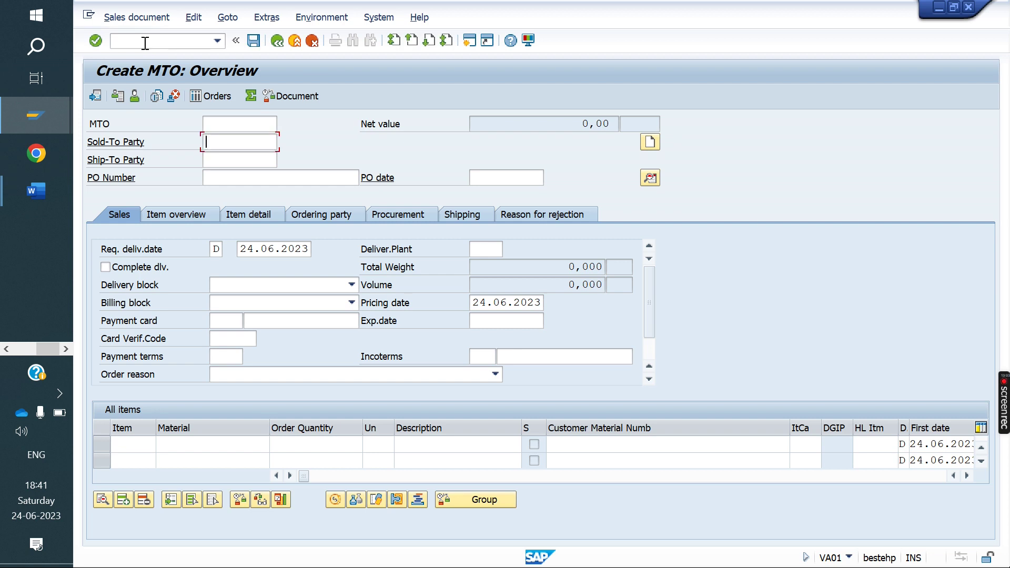
# Step: Enter the customer number as sold-to party and add material 50065786 with an order quantity of 1
pyautogui.press('Return')
pyautogui.press('Return')
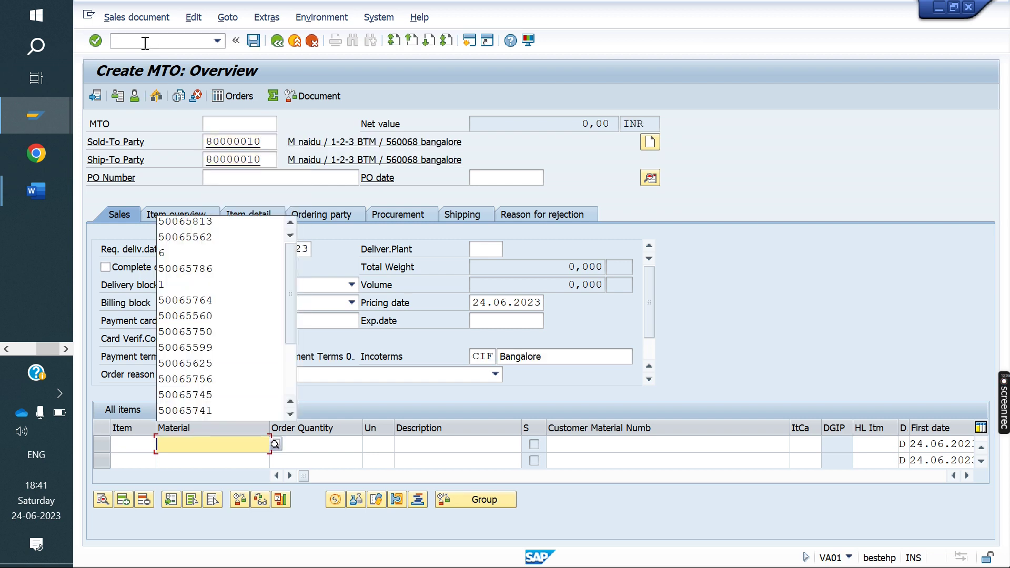
pyautogui.press('Down')
pyautogui.press('Down')
pyautogui.press('Down')
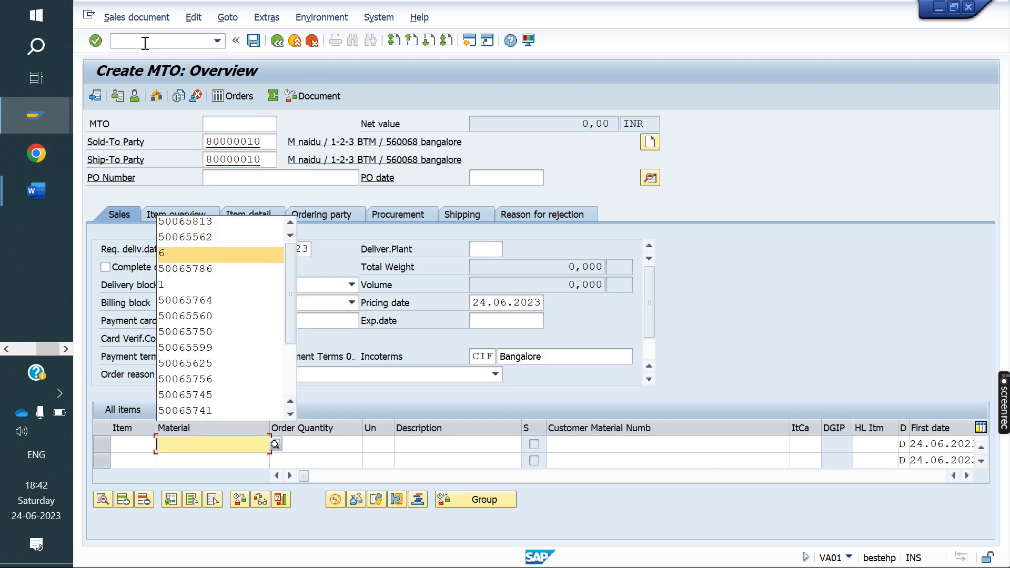
pyautogui.press('Return')
pyautogui.press('Return')
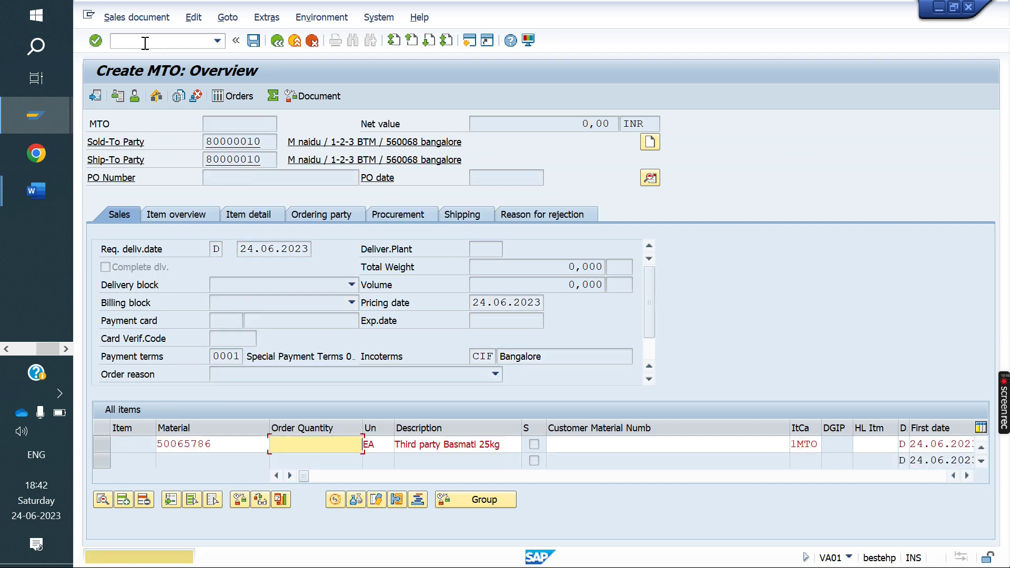
pyautogui.write('1')
pyautogui.press('Return')
pyautogui.press('Return')
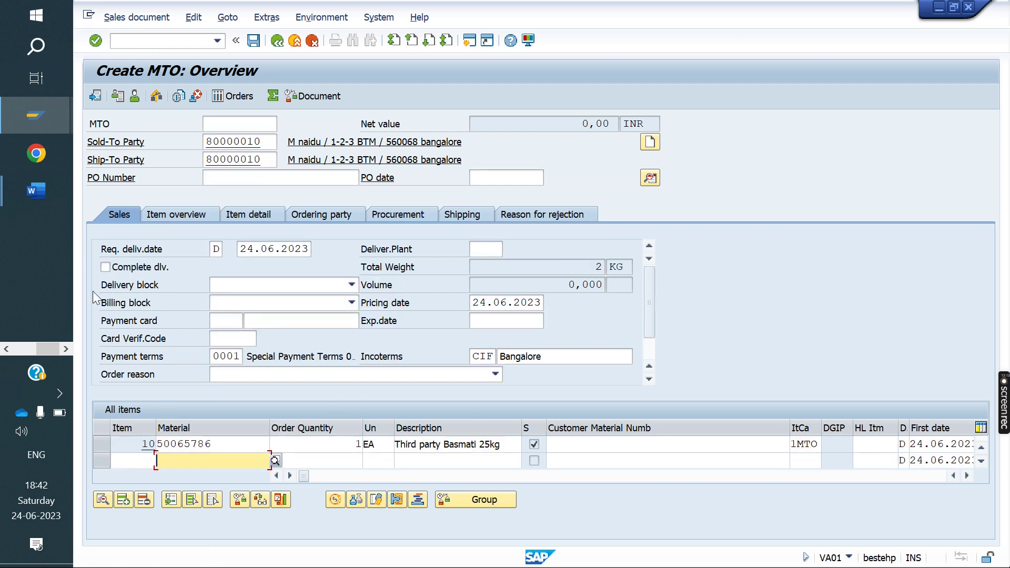
# Step: Check the stock overview of material 50065786 with transaction MMBE in a new session, and return to the sales order
pyautogui.moveTo(228, 444); pyautogui.dragTo(110, 451)
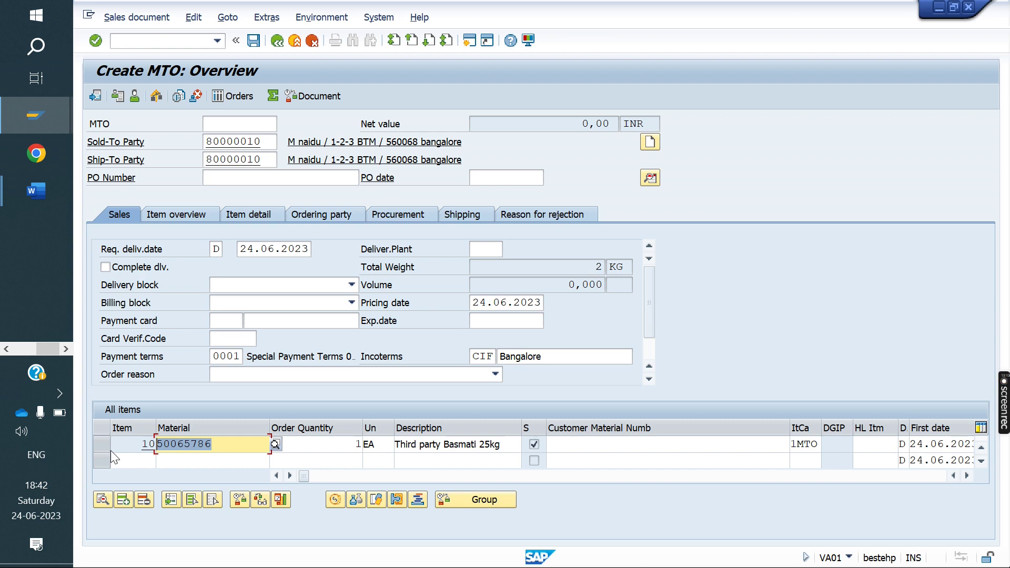
pyautogui.click(162, 42)
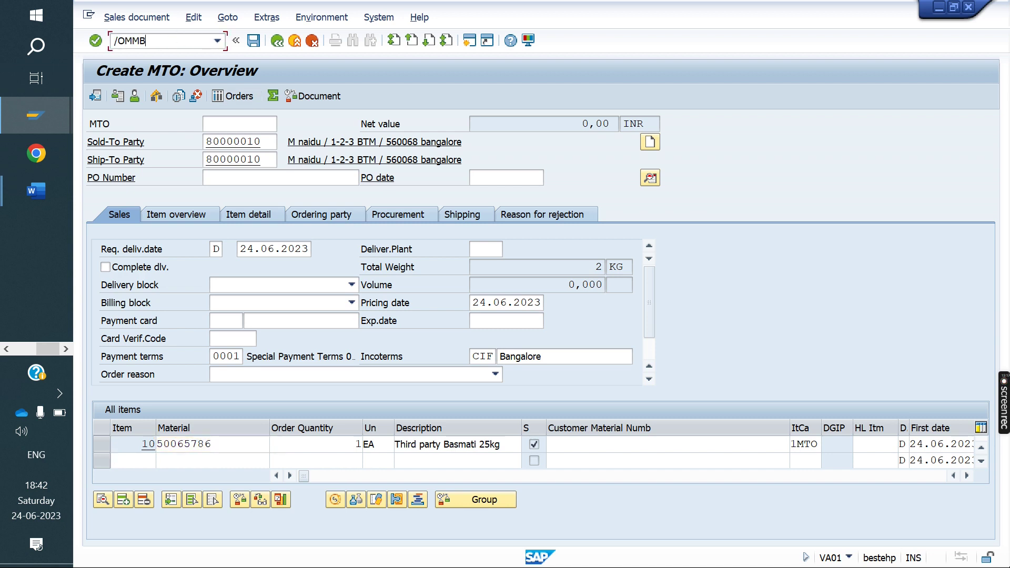
pyautogui.press('Return')
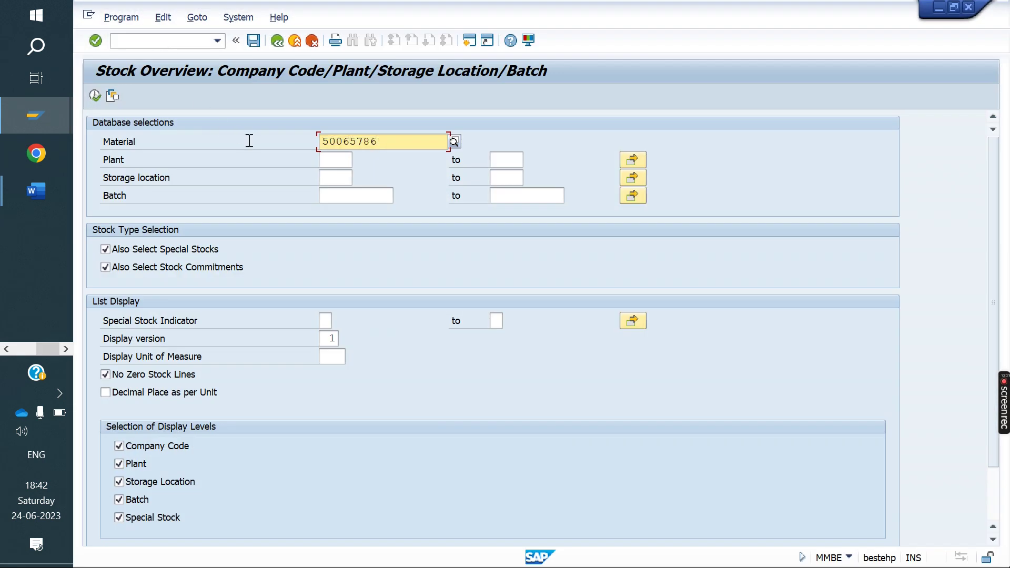
pyautogui.click(99, 96)
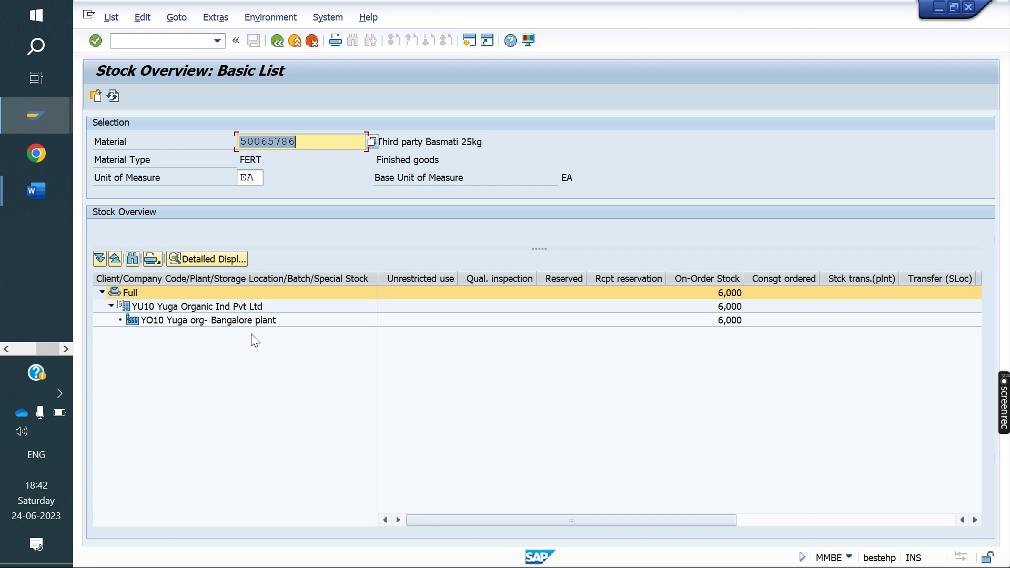
pyautogui.click(276, 43)
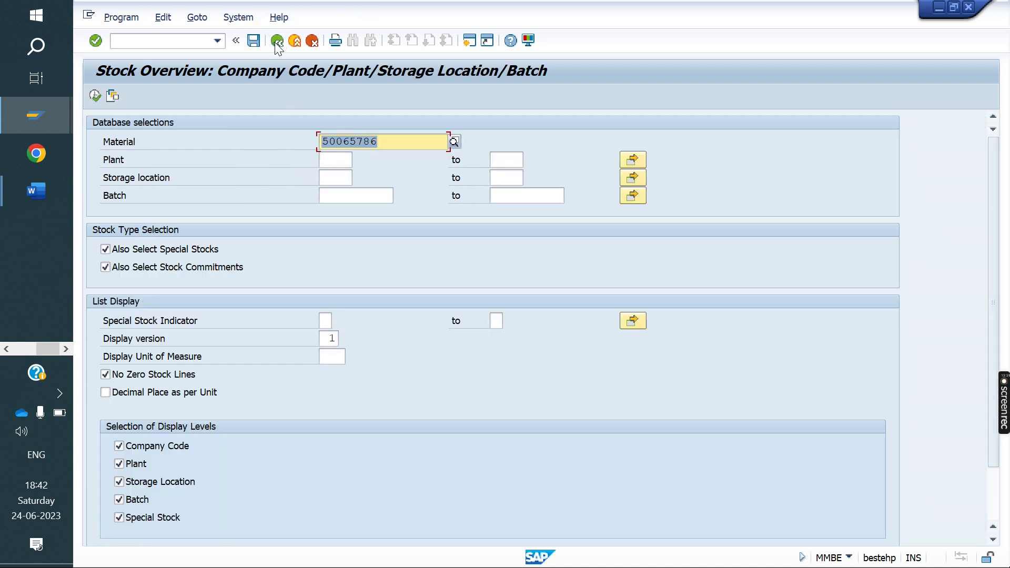
pyautogui.click(276, 42)
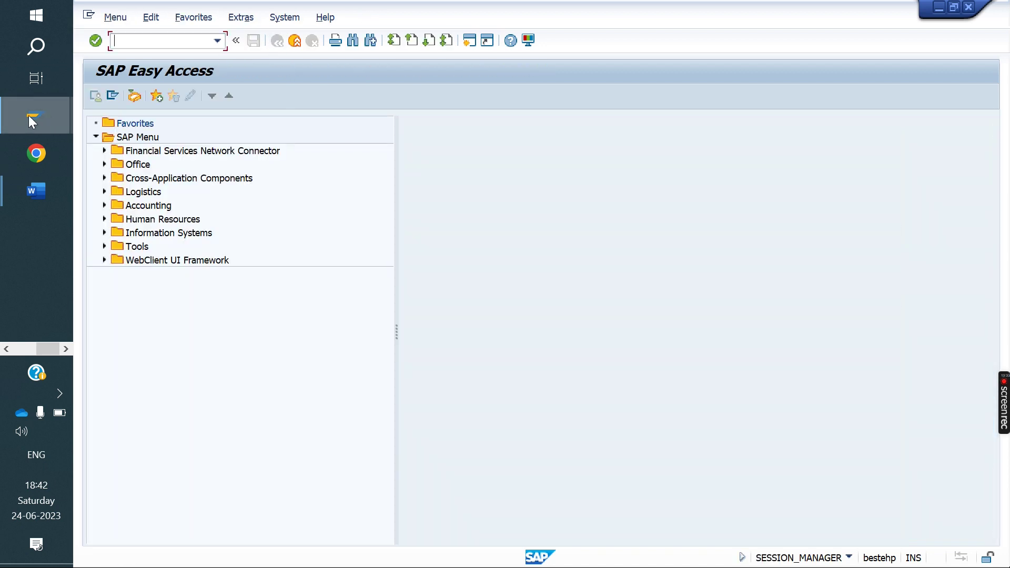
pyautogui.moveTo(29, 116)
pyautogui.click(181, 188)
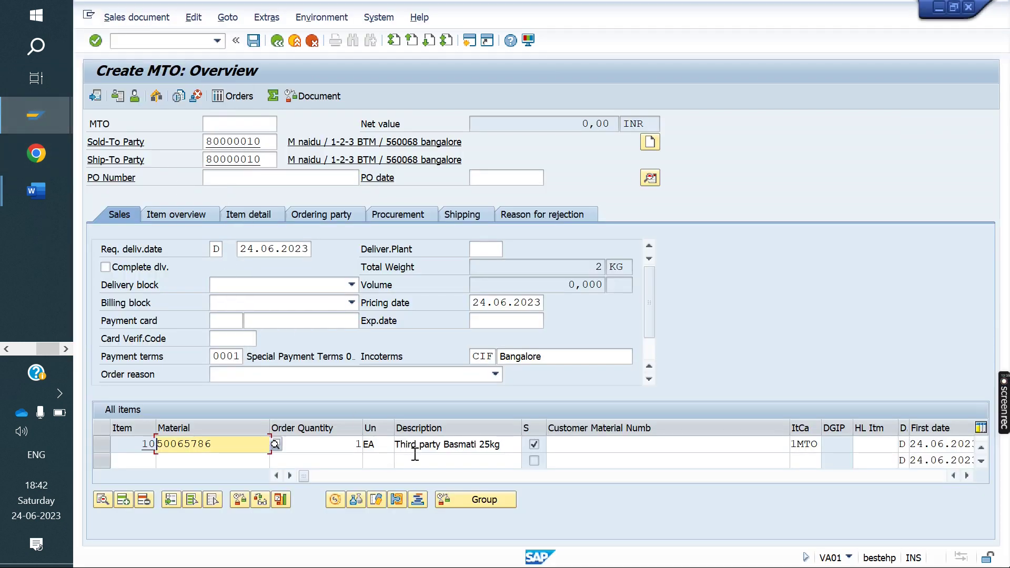
# Step: Check the item category of item 10 and the schedule lines in its item data, and return to the order overview
pyautogui.moveTo(302, 477); pyautogui.dragTo(351, 477)
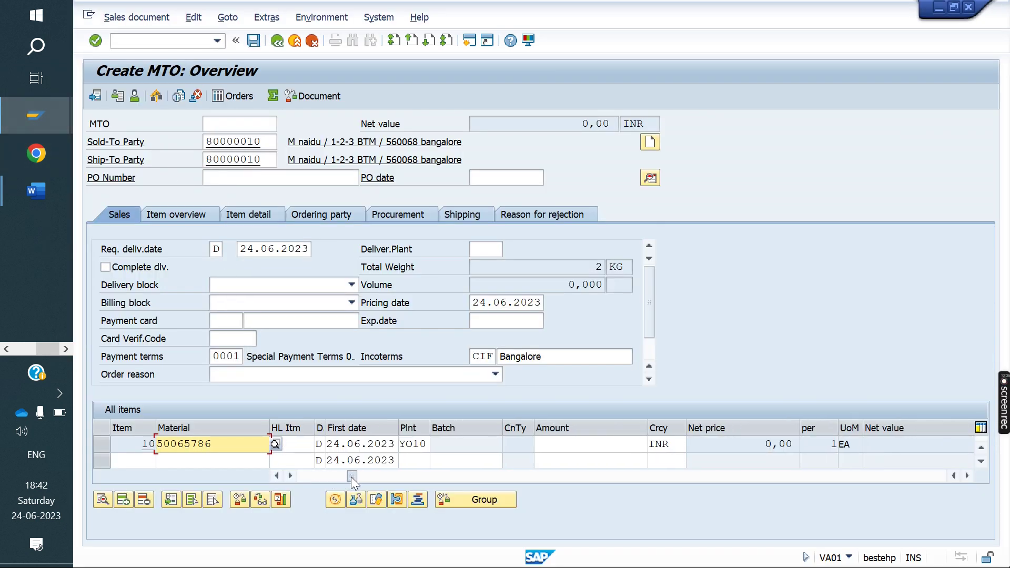
pyautogui.moveTo(352, 476); pyautogui.dragTo(323, 476)
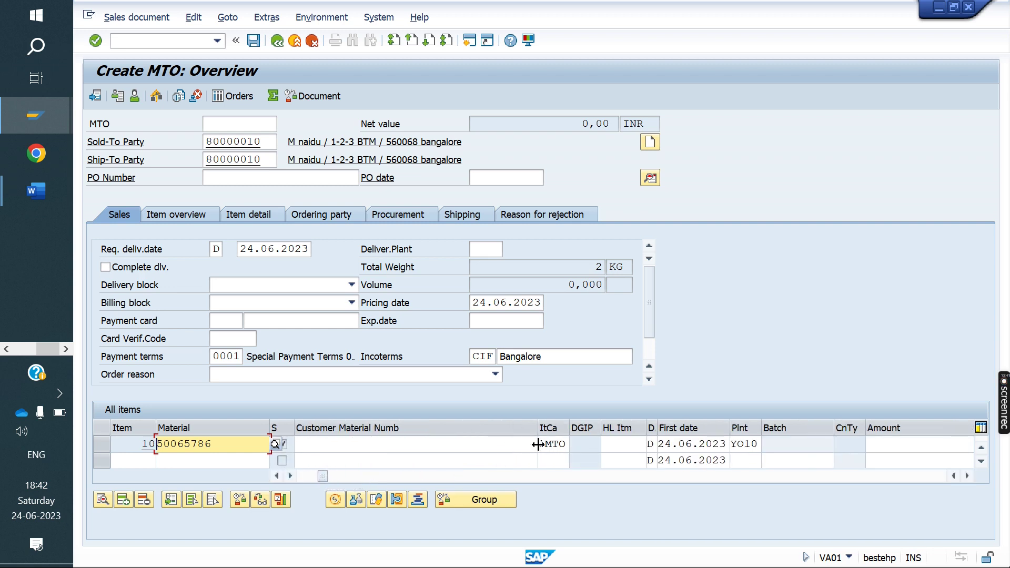
pyautogui.doubleClick(243, 445)
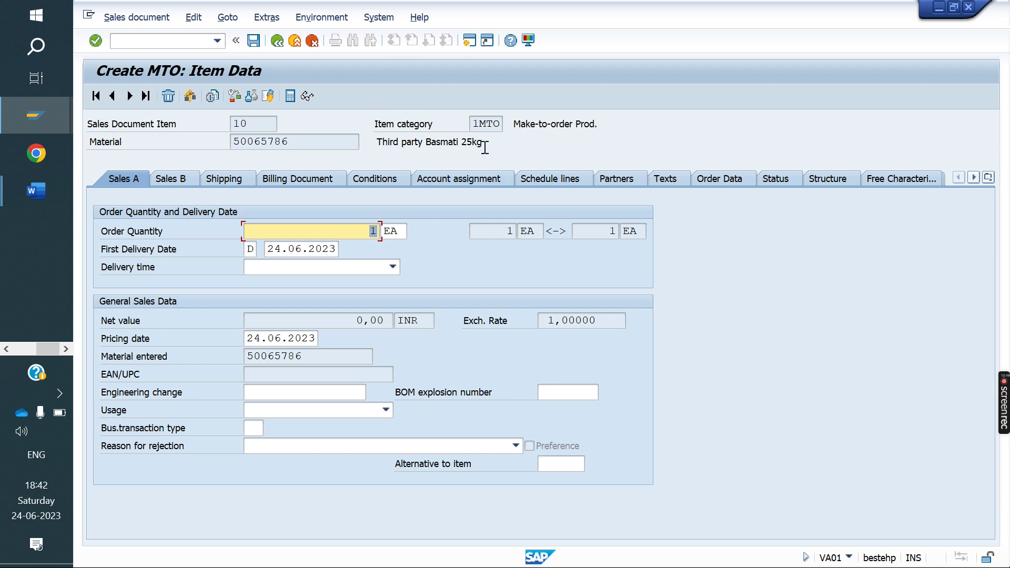
pyautogui.click(544, 178)
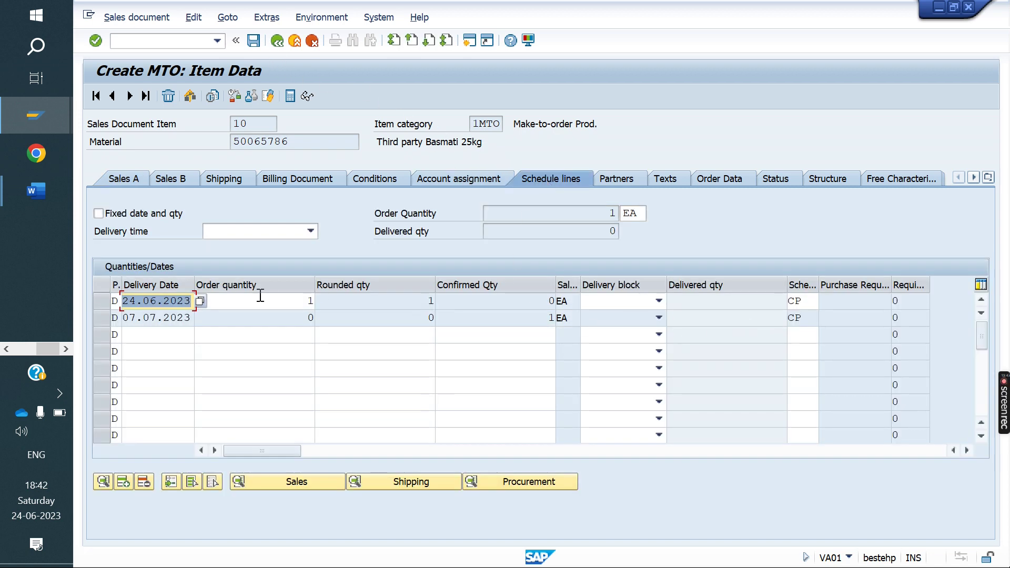
pyautogui.click(271, 43)
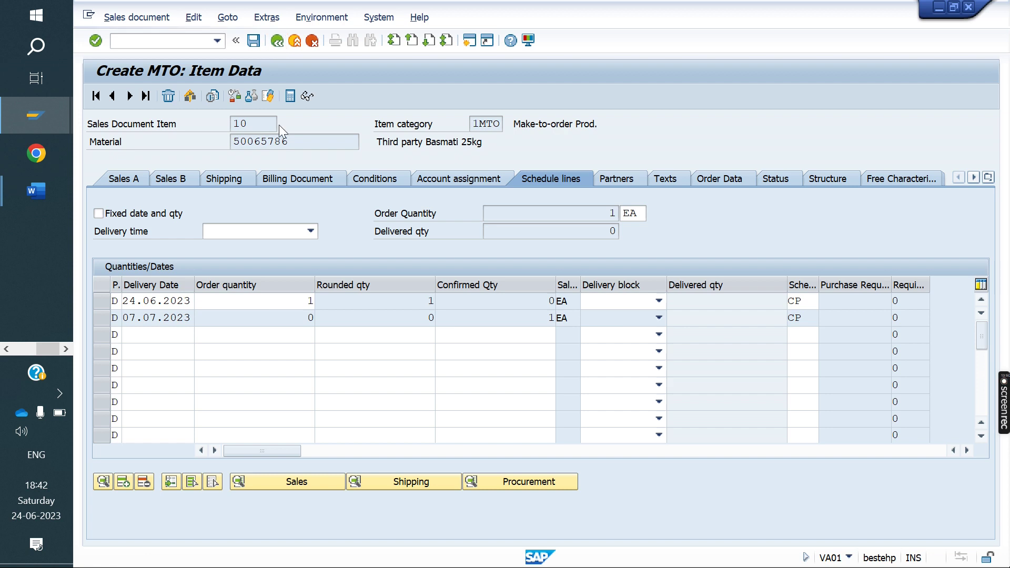
# Step: Check the schedule line category and requirements type in the order's procurement overview, without leaving the order
pyautogui.click(415, 216)
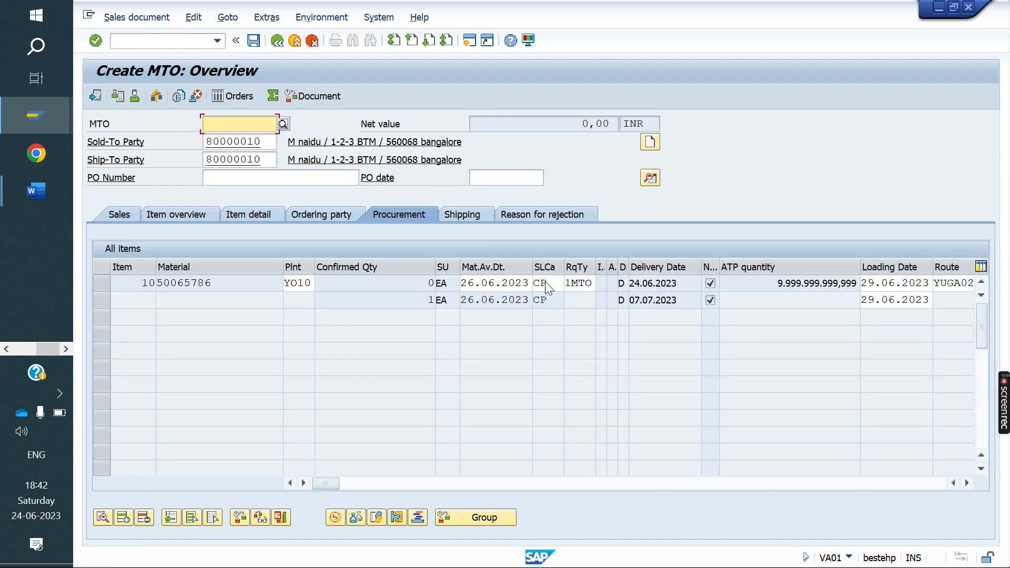
pyautogui.click(277, 41)
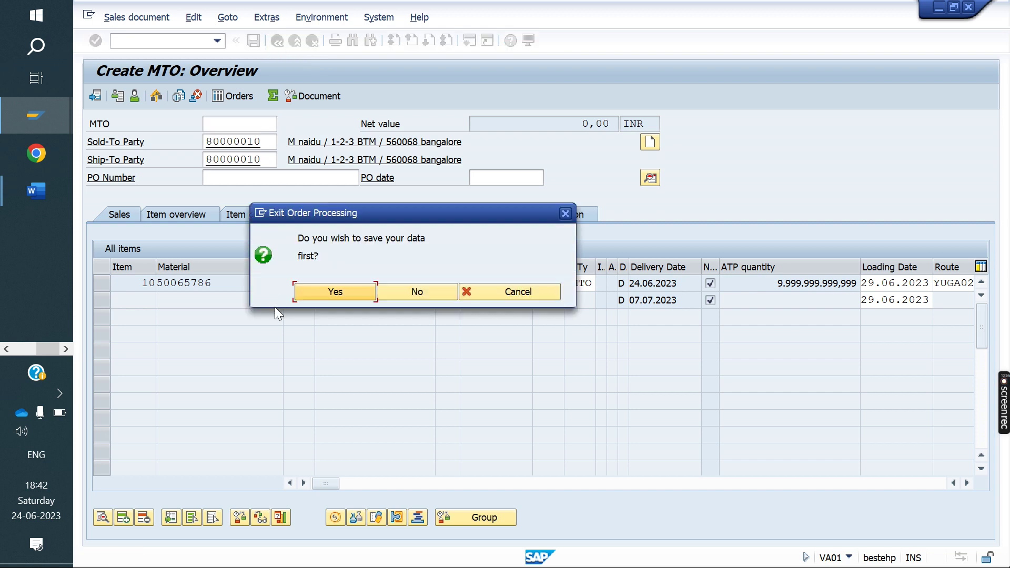
pyautogui.click(497, 290)
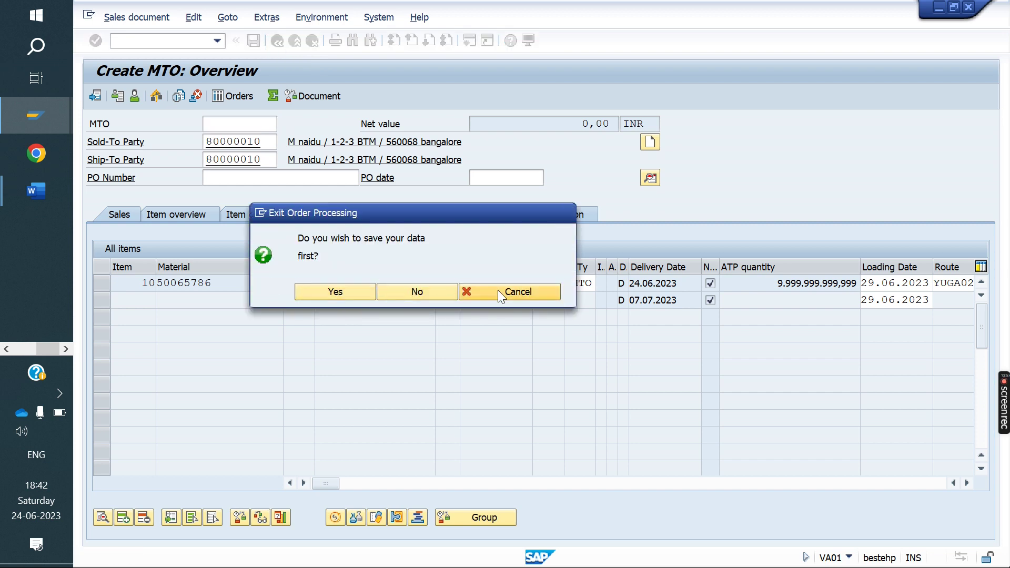
# Step: Add price condition YBAS with an amount of 30000 to the pricing conditions of item 10
pyautogui.click(122, 214)
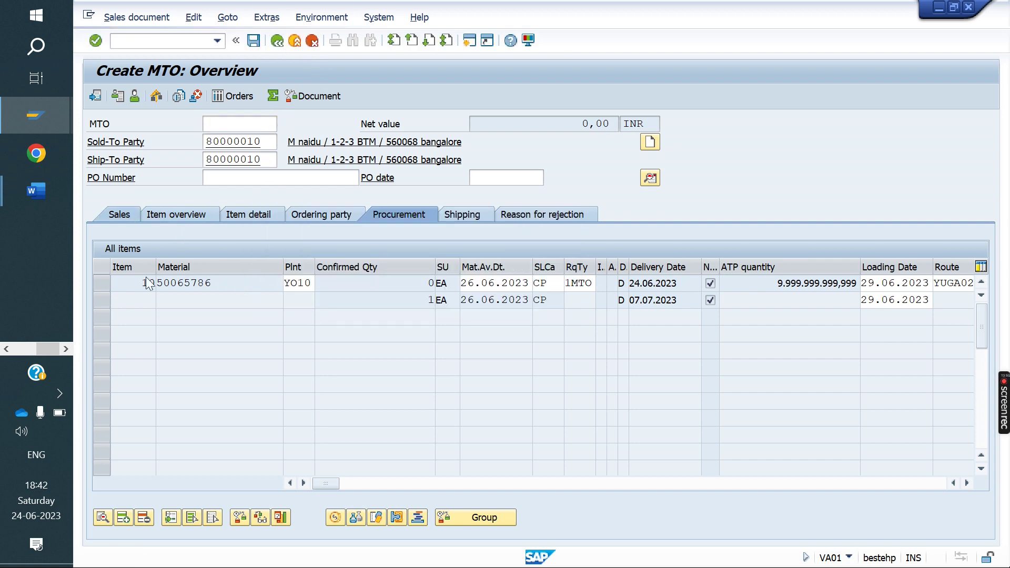
pyautogui.doubleClick(204, 445)
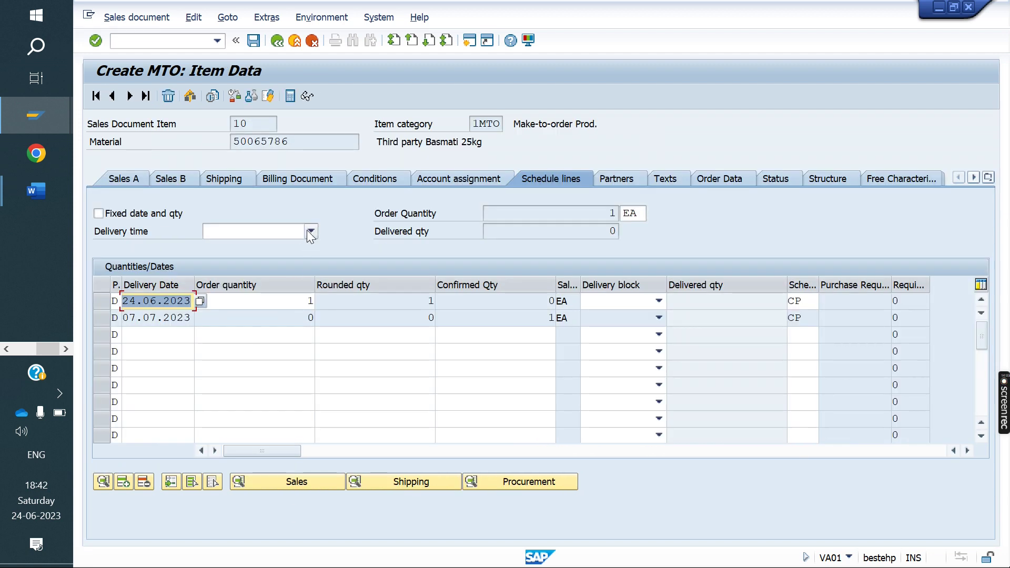
pyautogui.click(389, 180)
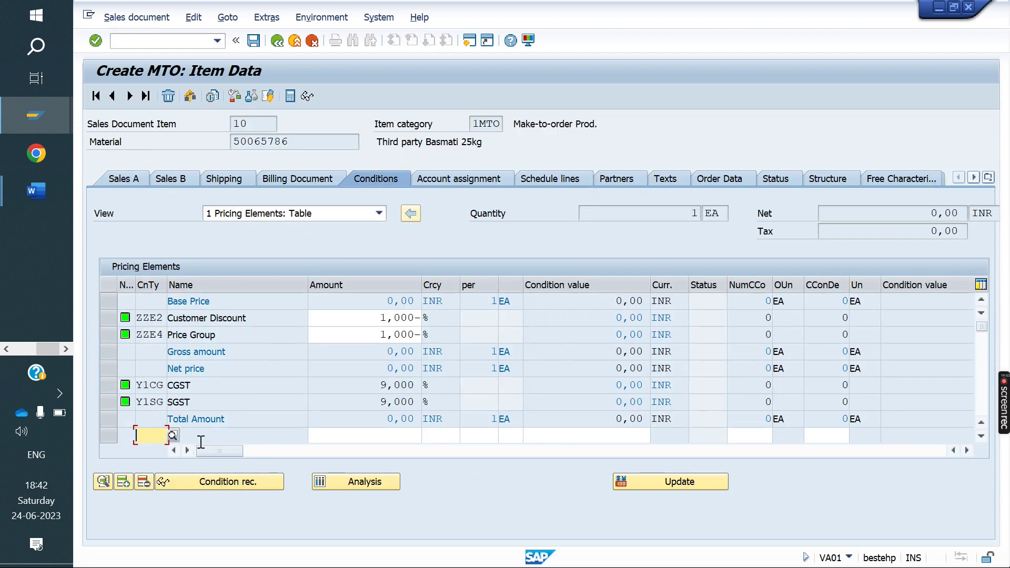
pyautogui.press('Down')
pyautogui.press('Down')
pyautogui.press('Return')
pyautogui.press('Tab')
pyautogui.press('Down')
pyautogui.press('Down')
pyautogui.write('30000')
pyautogui.press('Return')
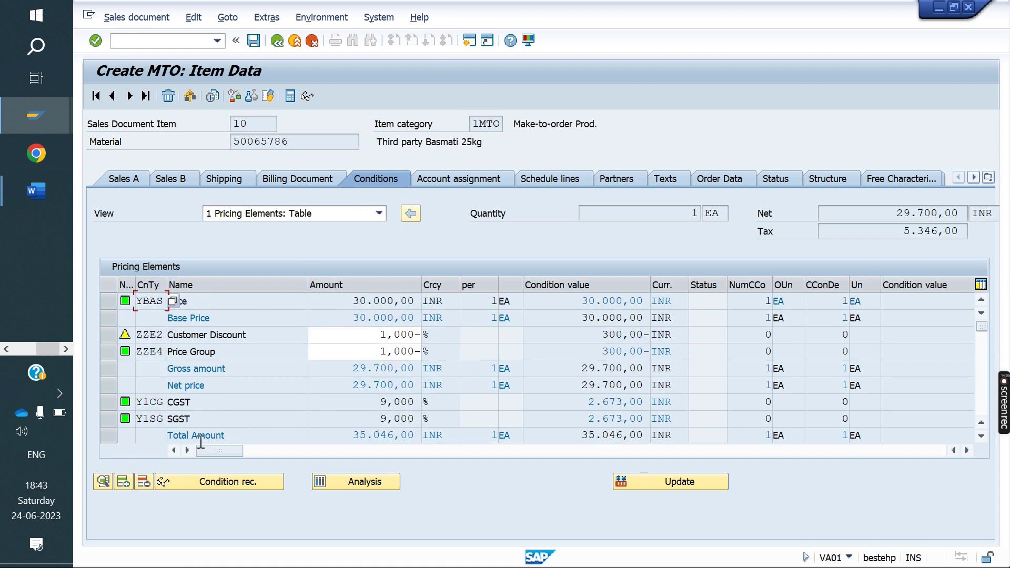
# Step: Return to the order overview and create the outbound delivery directly from the sales order
pyautogui.click(280, 45)
pyautogui.click(136, 18)
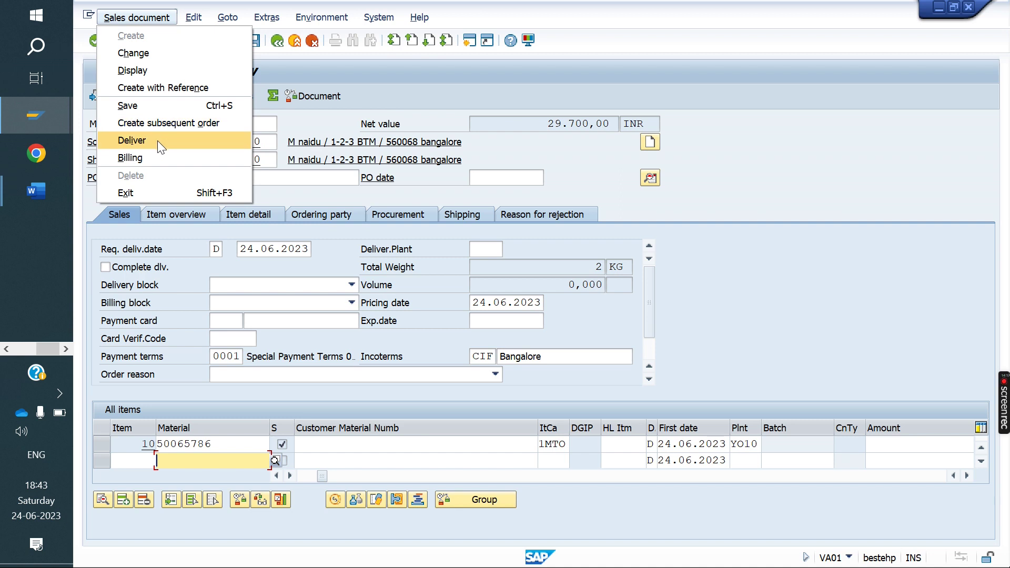
pyautogui.click(156, 141)
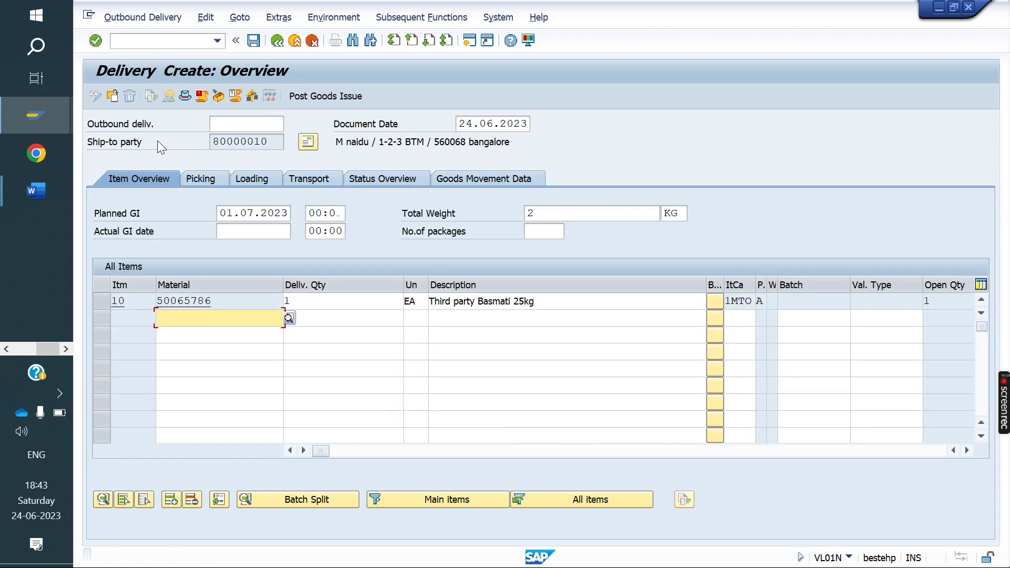
# Step: Pick delivery item 10 from storage location FG01 with picked quantity 1, and try to post the goods issue
pyautogui.click(194, 177)
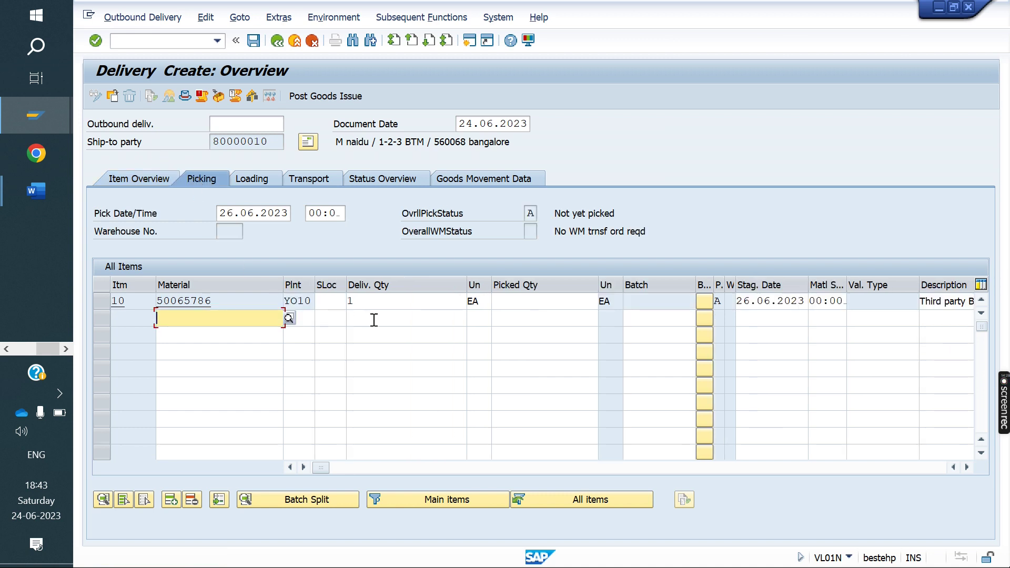
pyautogui.click(328, 299)
pyautogui.press('Down')
pyautogui.press('Return')
pyautogui.click(539, 302)
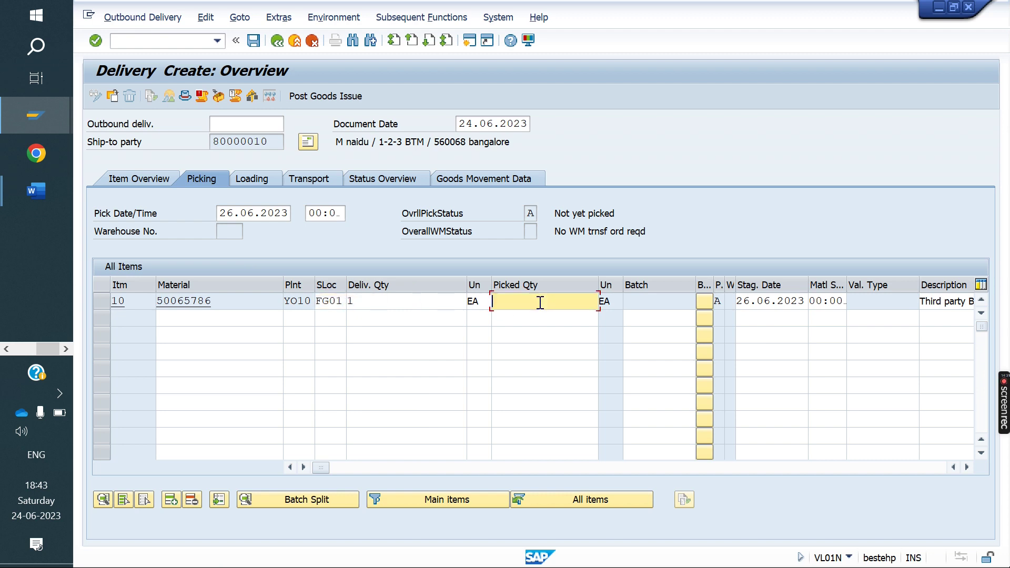
pyautogui.write('1')
pyautogui.press('Return')
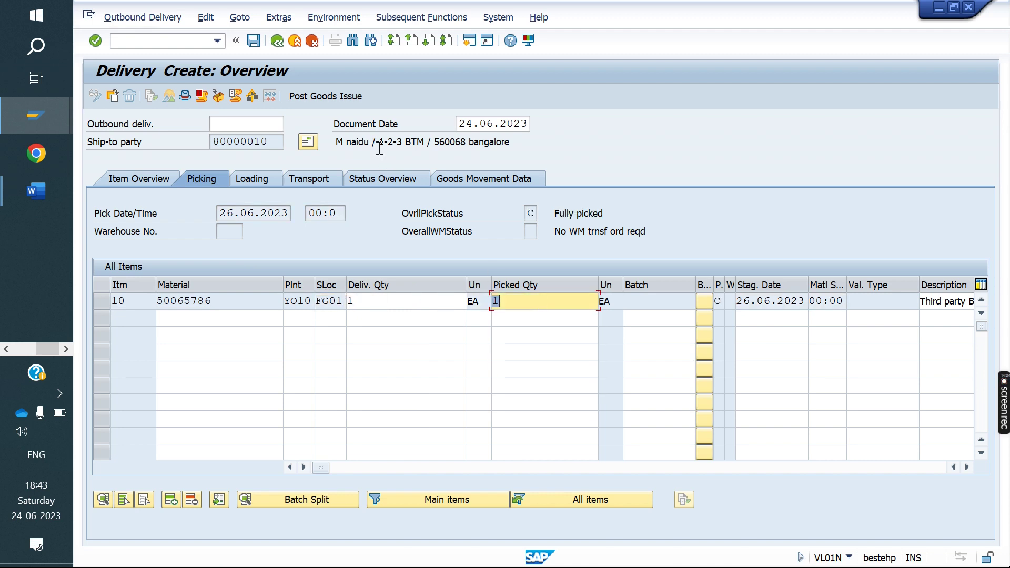
pyautogui.click(313, 95)
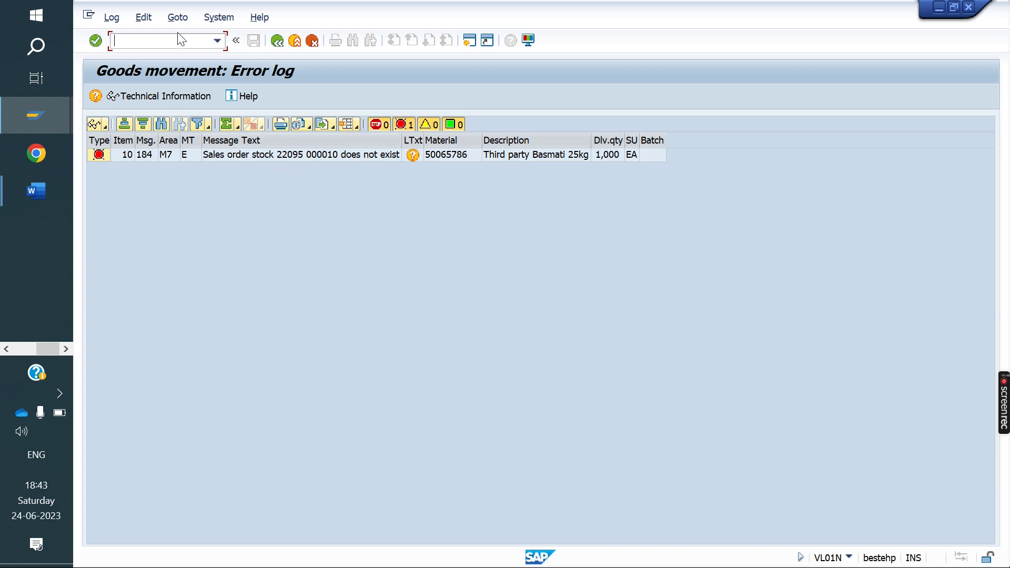
# Step: Start a goods receipt with transaction MB1C for movement type 561, plant YO10 and storage location FG01
pyautogui.write('/NMB1C')
pyautogui.press('Return')
pyautogui.write('561')
pyautogui.press('Tab')
pyautogui.write('YO10')
pyautogui.press('Tab')
pyautogui.write('FG01')
pyautogui.press('Return')
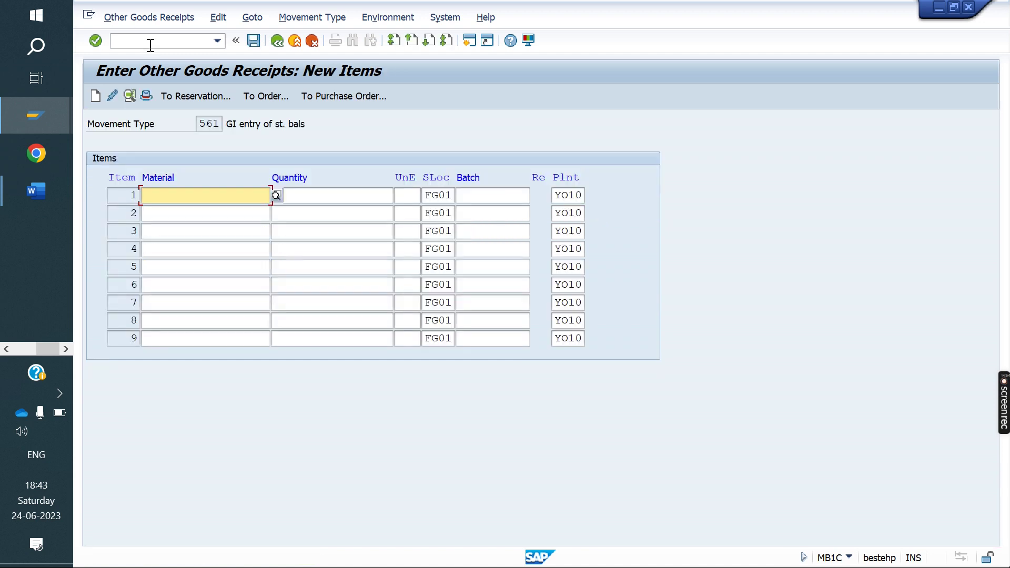
# Step: Look up the material number with transaction MM03 in a new session, and close that session
pyautogui.press('BackSpace')
pyautogui.press('Down')
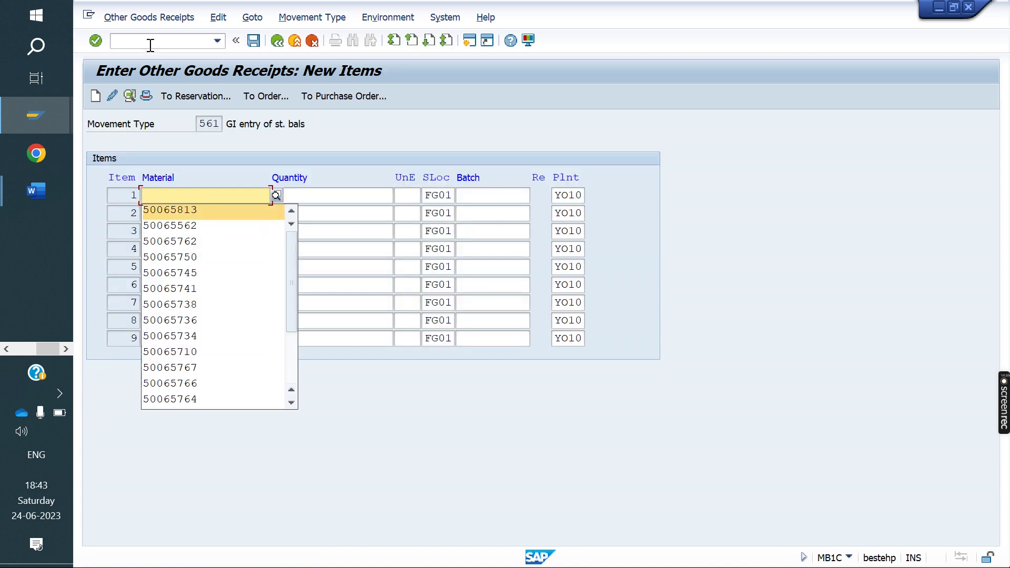
pyautogui.click(150, 45)
pyautogui.write('/OMM')
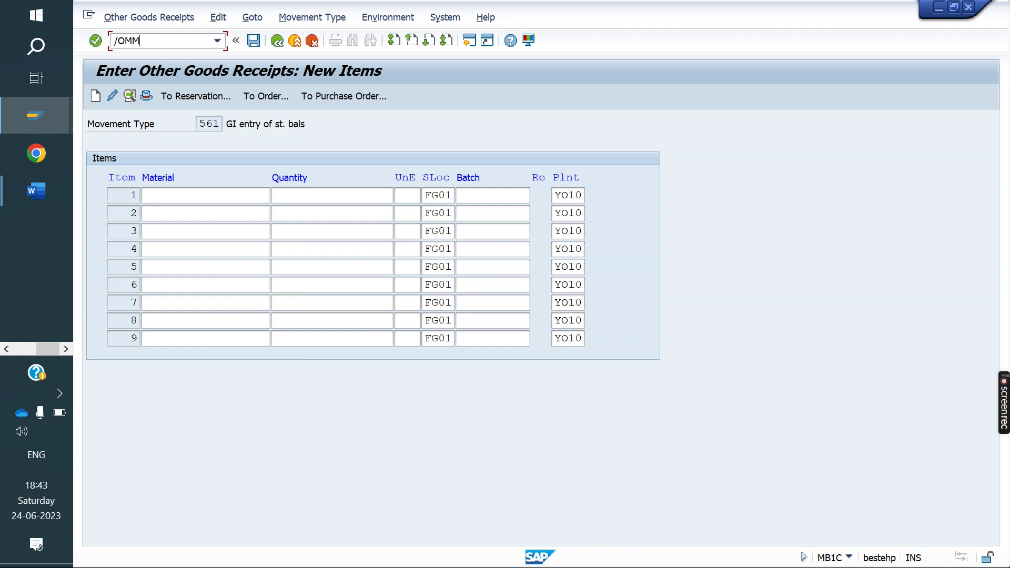
pyautogui.write('03')
pyautogui.press('Return')
pyautogui.press('End')
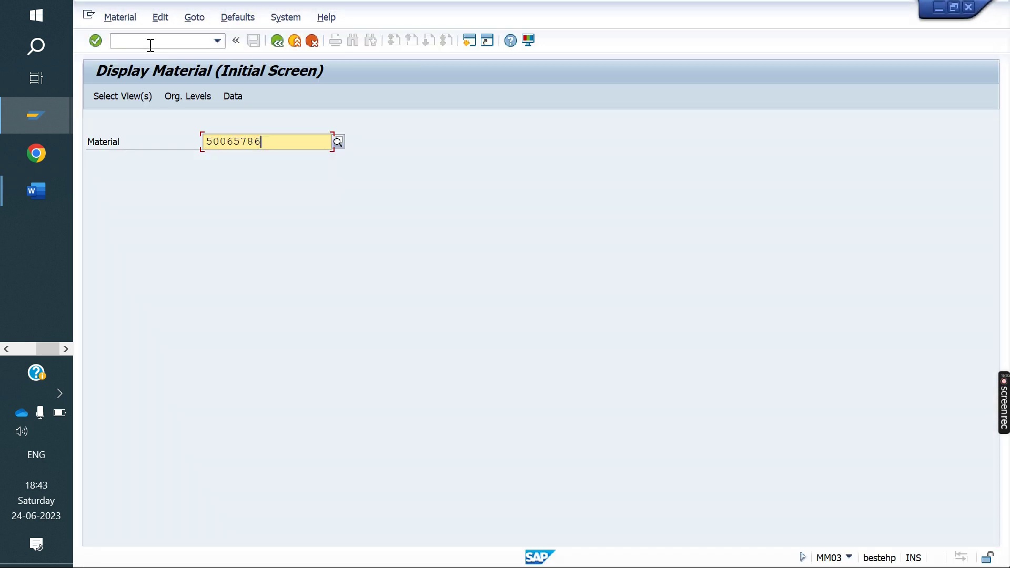
pyautogui.click(967, 8)
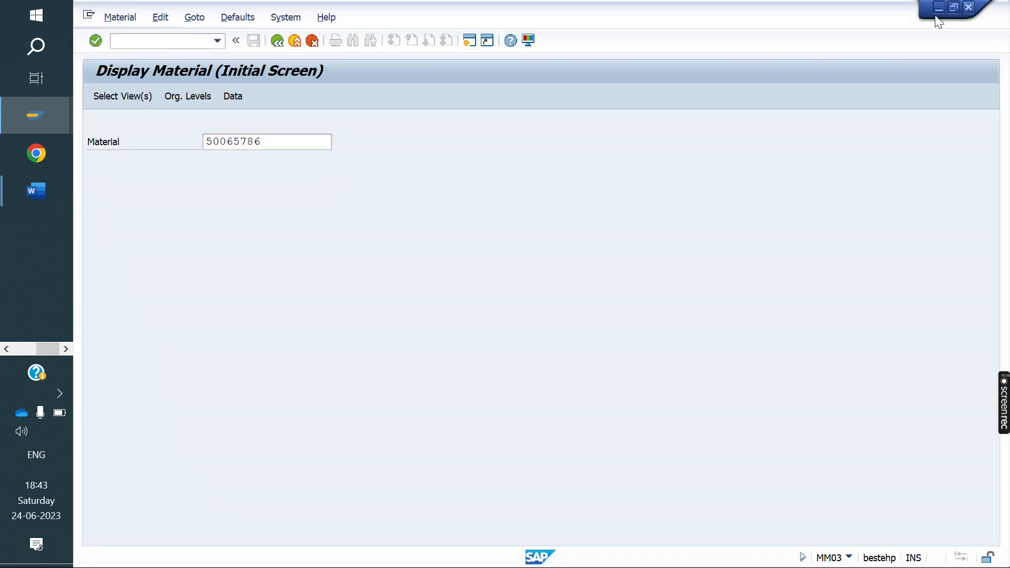
# Step: Enter material 50065786 with a quantity of 100 in the goods receipt and post it
pyautogui.write('50065786')
pyautogui.press('Return')
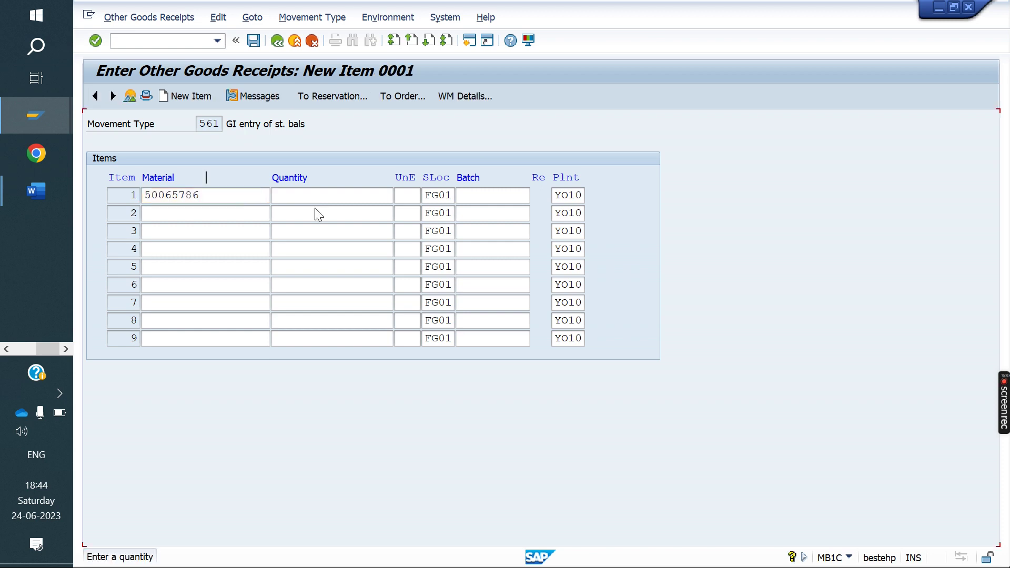
pyautogui.press('Down')
pyautogui.press('Return')
pyautogui.press('Return')
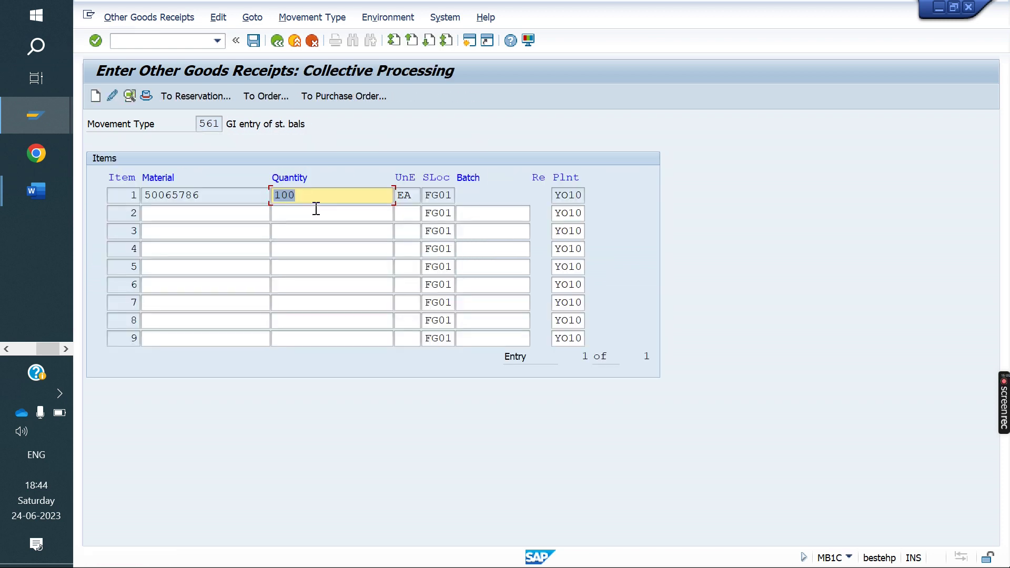
pyautogui.click(254, 40)
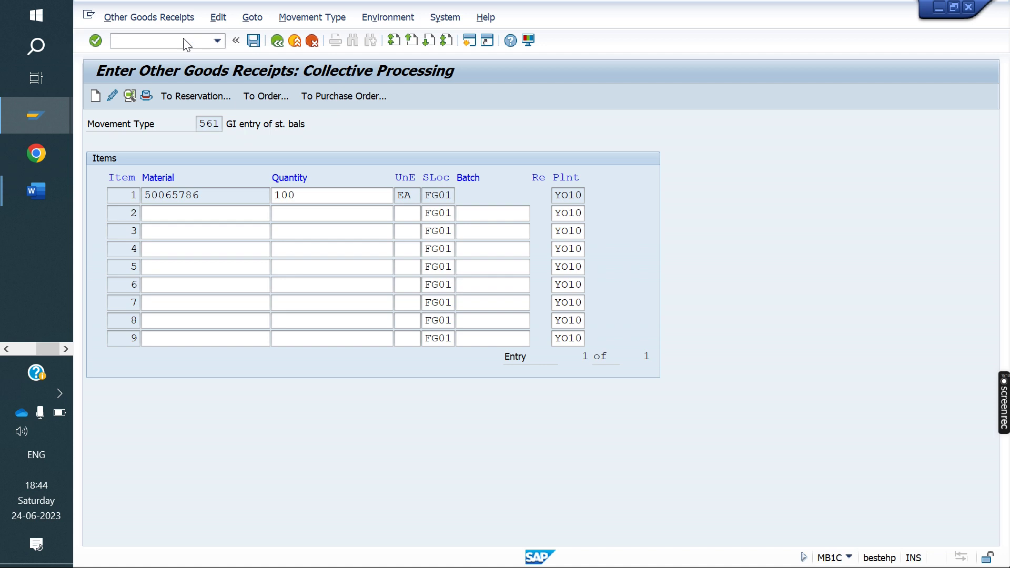
# Step: Start the outbound delivery for the sales order again with transaction VL01N
pyautogui.write('/NVL01N')
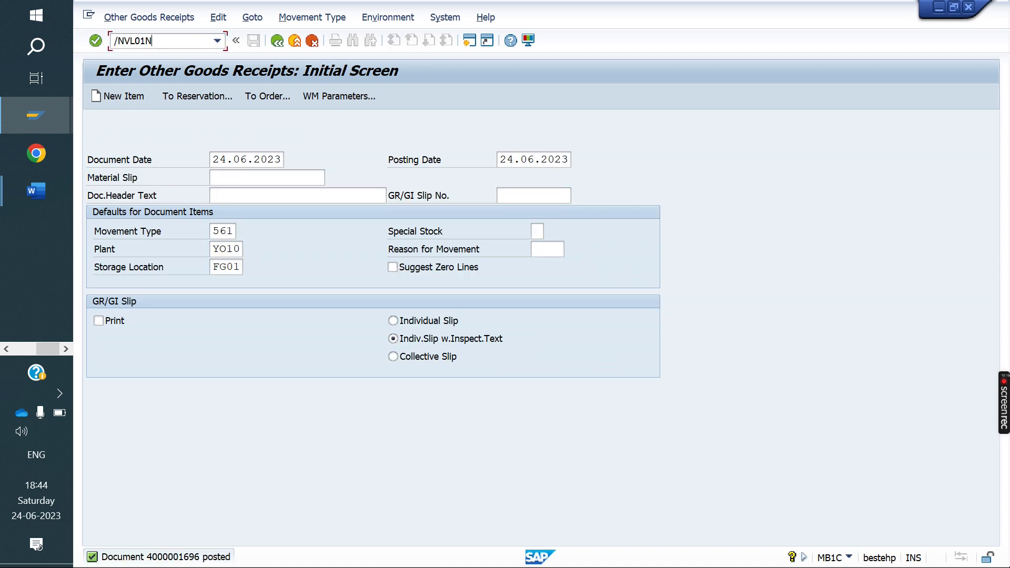
pyautogui.press('Return')
pyautogui.press('Return')
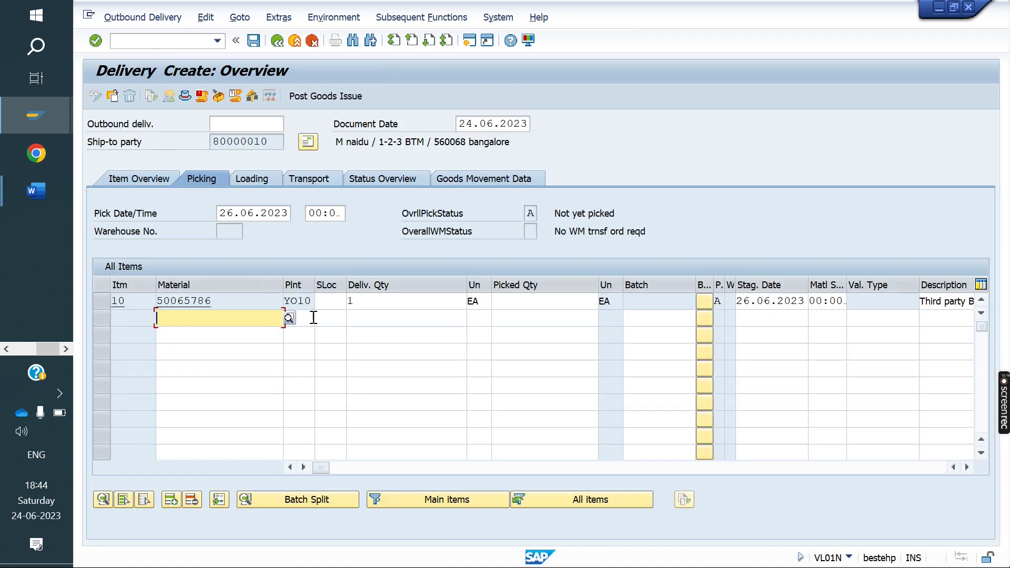
# Step: Set storage location FG01 and picked quantity 1 for item 10 in the restarted delivery, and try posting the goods issue again
pyautogui.click(322, 301)
pyautogui.click(326, 312)
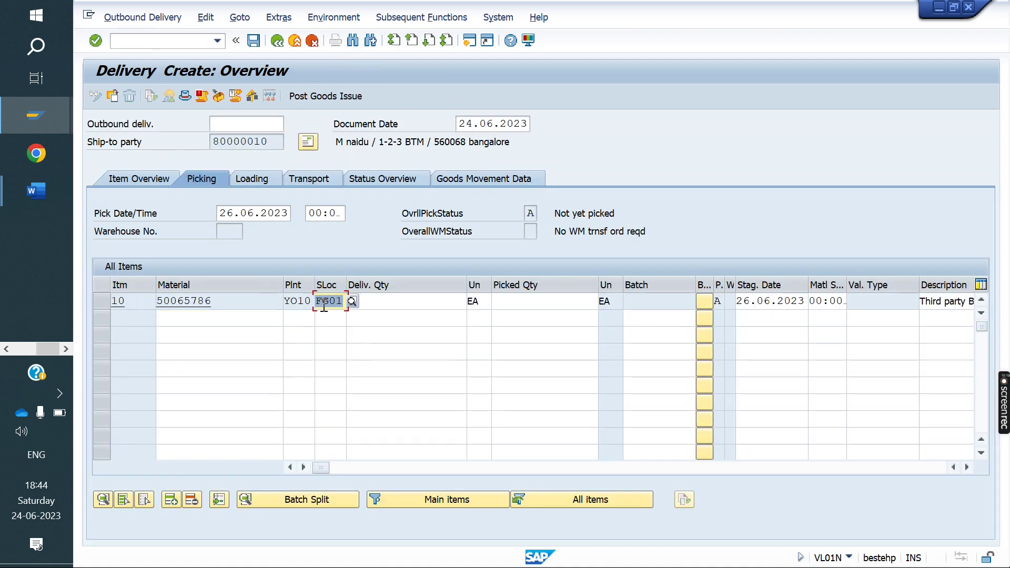
pyautogui.click(523, 302)
pyautogui.write('1')
pyautogui.press('Return')
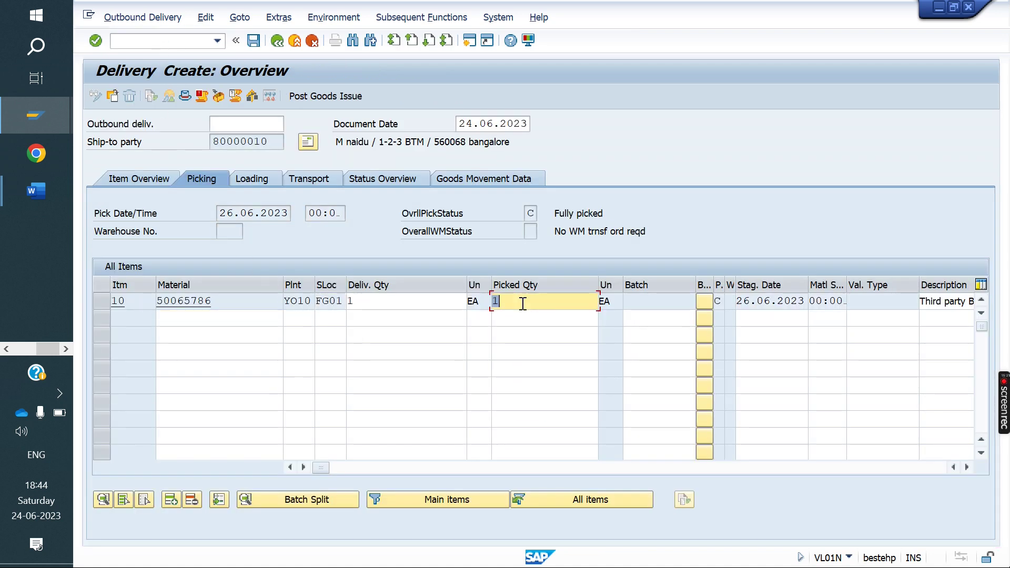
pyautogui.click(330, 98)
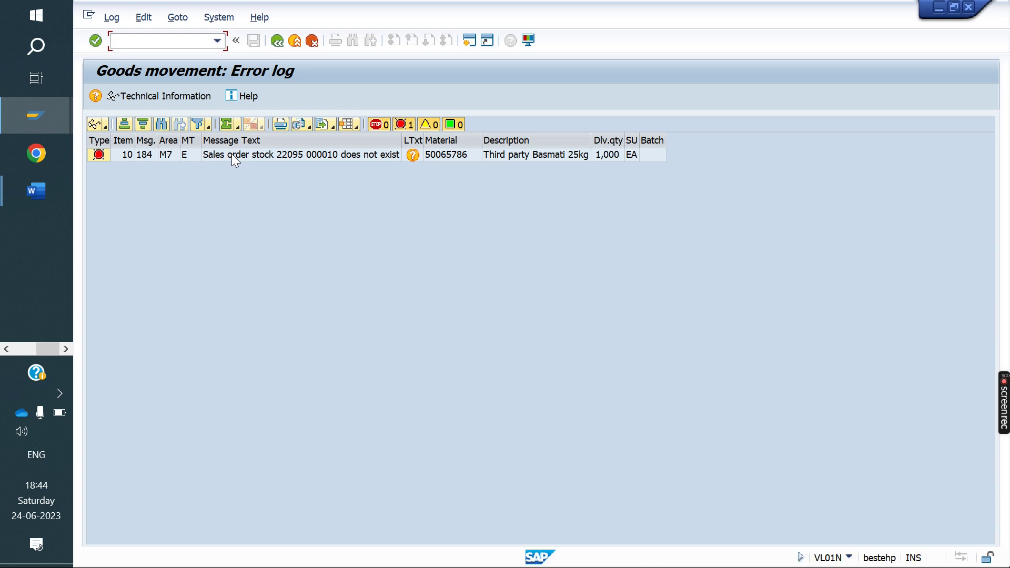
# Step: Start a goods receipt with transaction MB1C for movement type 561, plant YO10 and storage location FG01, using special stock indicator E
pyautogui.click(153, 46)
pyautogui.write('/NMB1C')
pyautogui.press('Return')
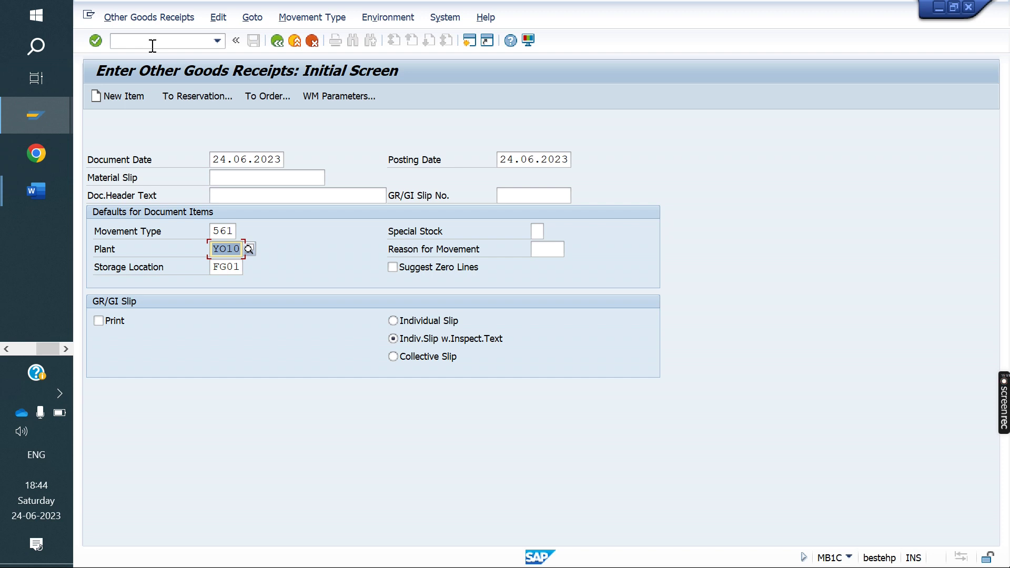
pyautogui.click(536, 229)
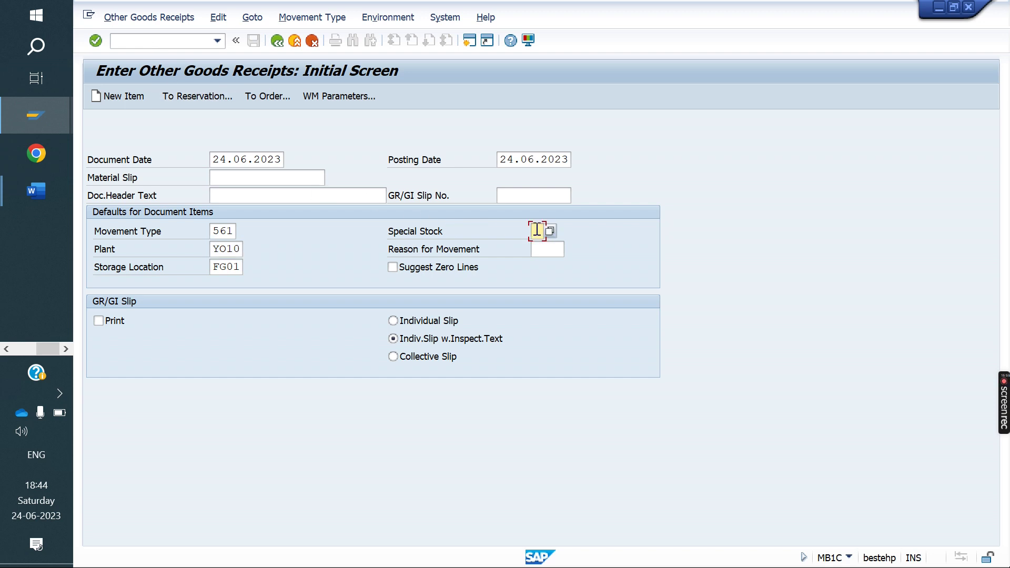
pyautogui.write('E')
pyautogui.press('Return')
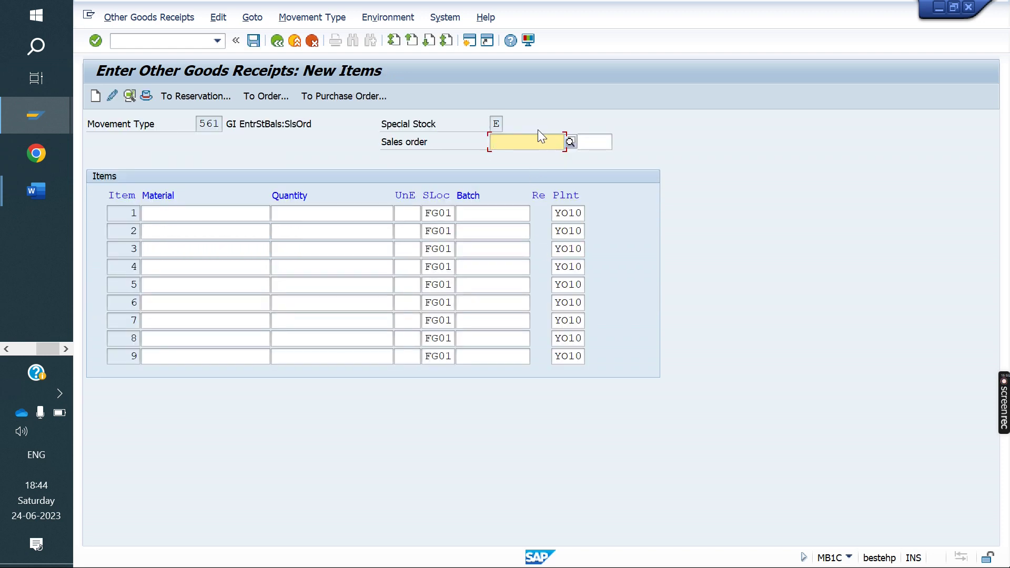
# Step: Look up the sales order number with transaction VA03 in the other session, and close that session
pyautogui.moveTo(26, 121)
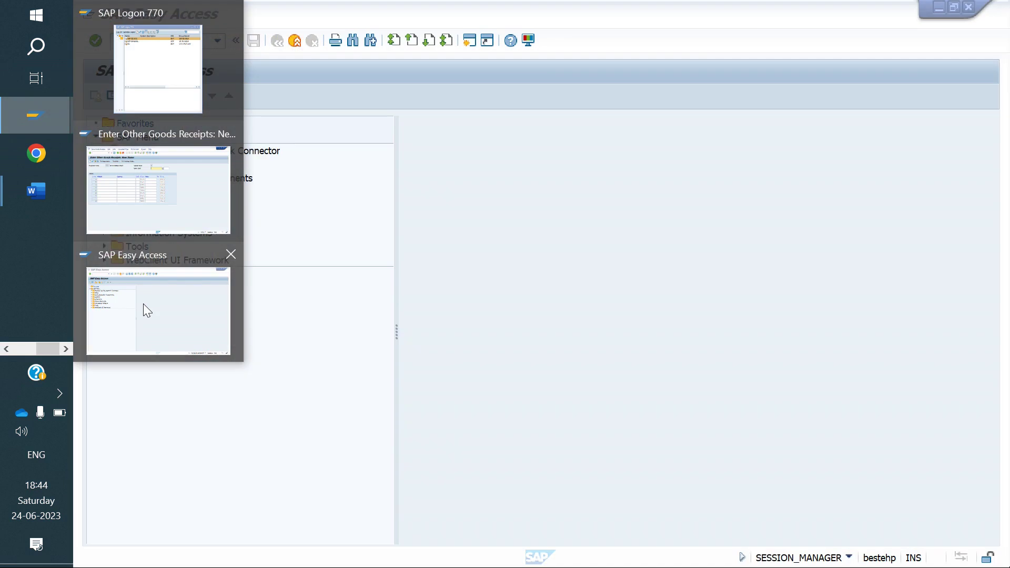
pyautogui.click(143, 304)
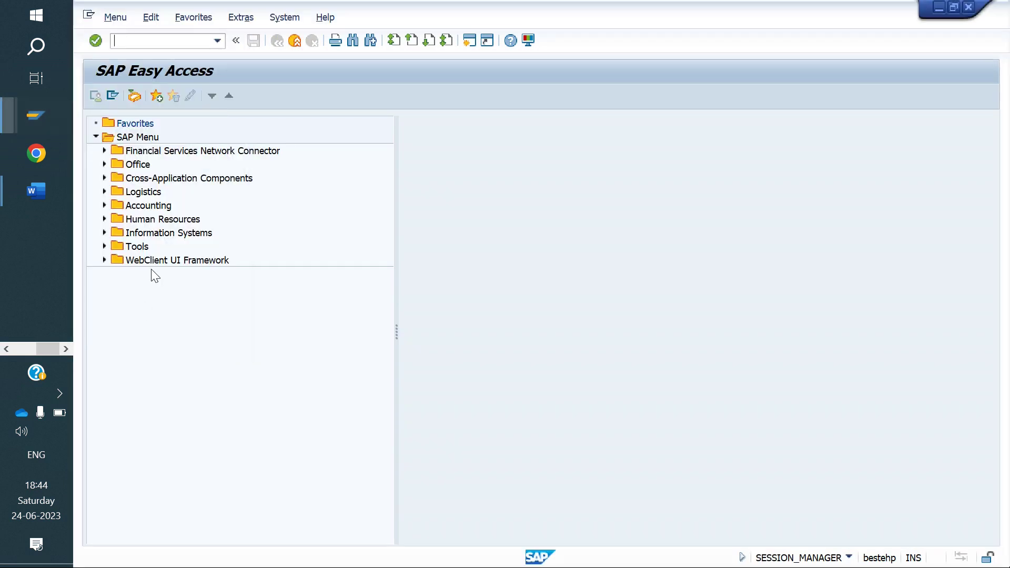
pyautogui.write('VA0')
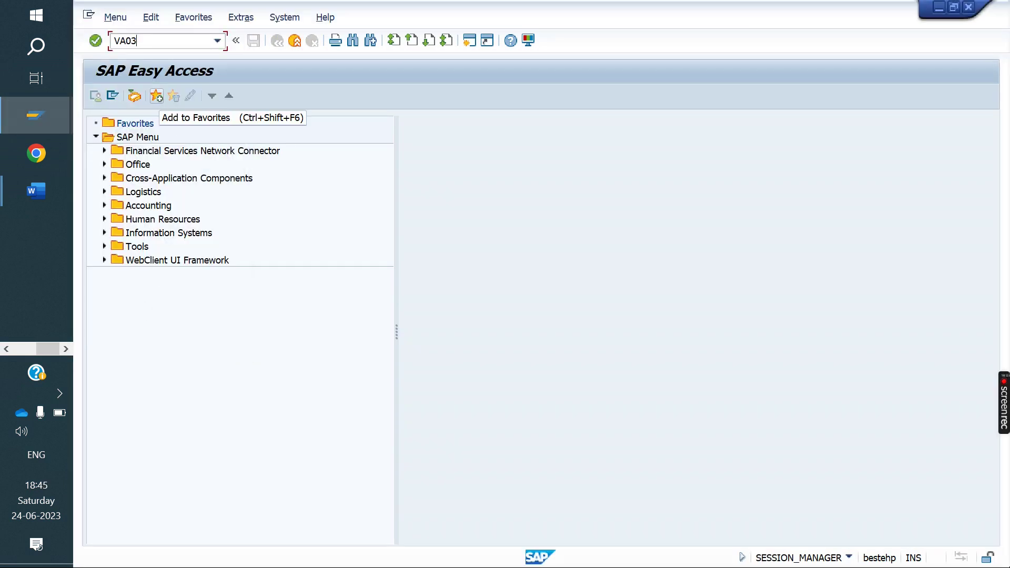
pyautogui.write('3')
pyautogui.press('Return')
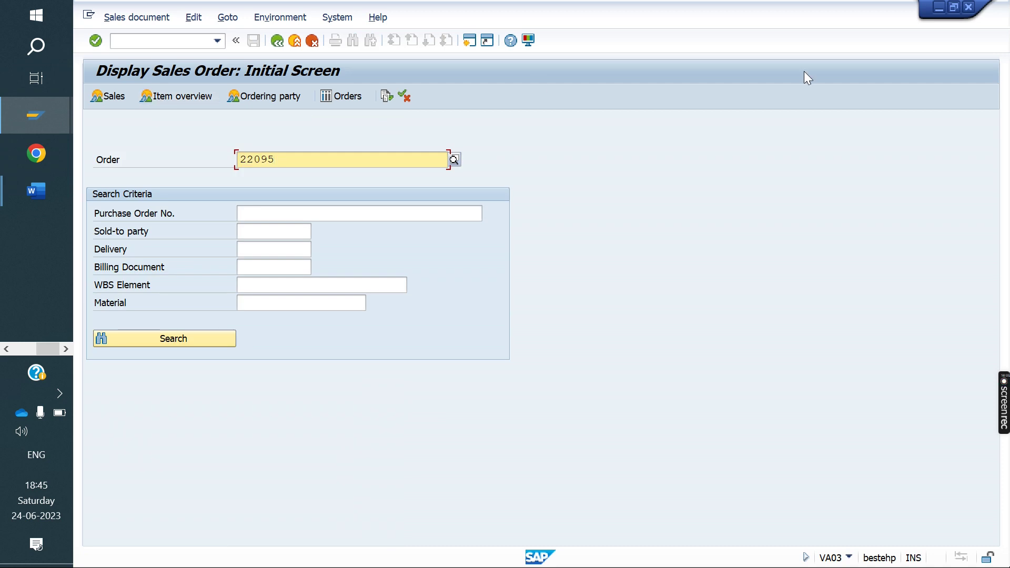
pyautogui.click(969, 8)
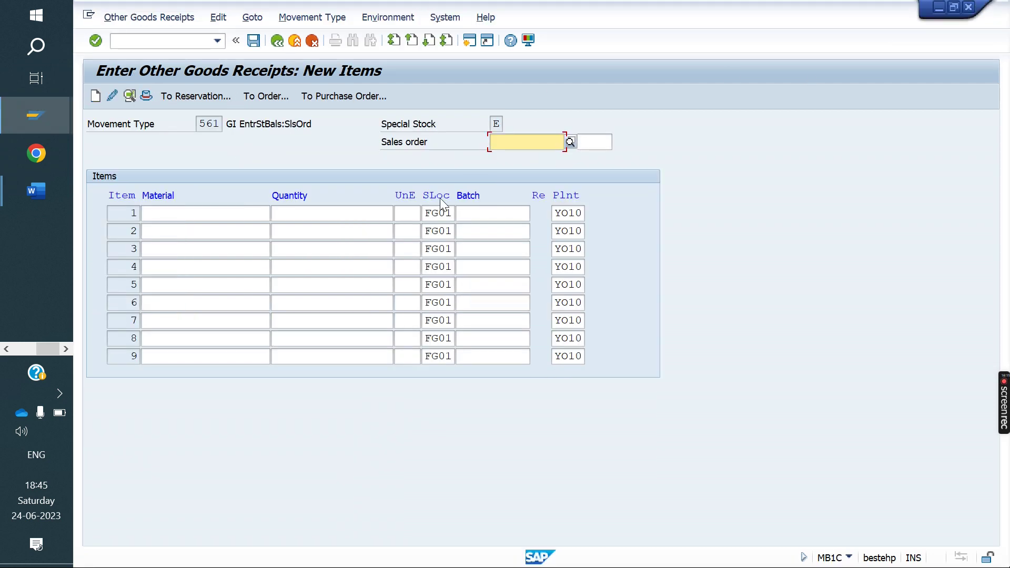
# Step: Assign the goods receipt to the MTO sales order by entering its order number and item 10
pyautogui.write('22095')
pyautogui.click(607, 141)
pyautogui.write('10')
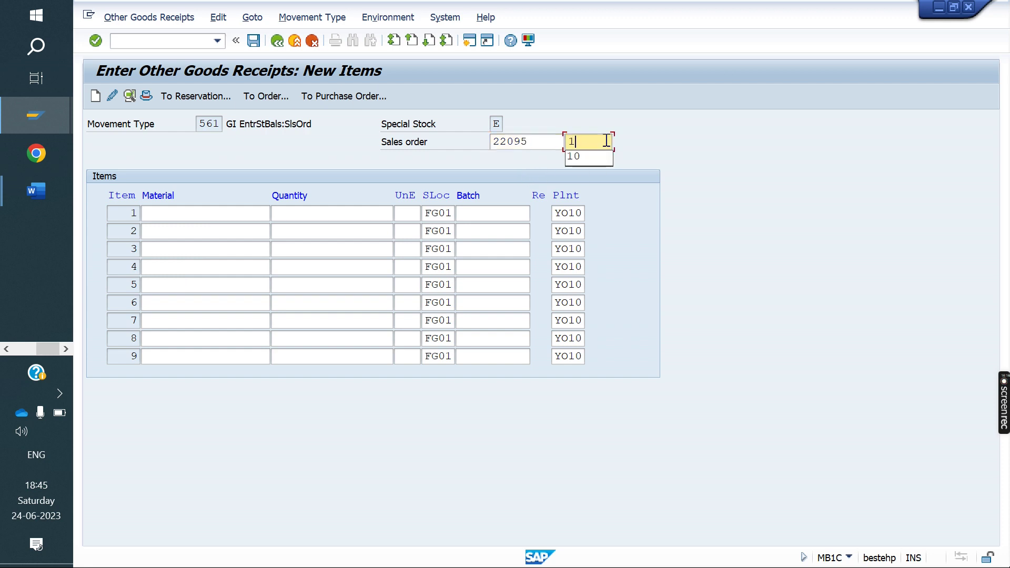
pyautogui.click(550, 145)
pyautogui.moveTo(550, 145); pyautogui.dragTo(419, 162)
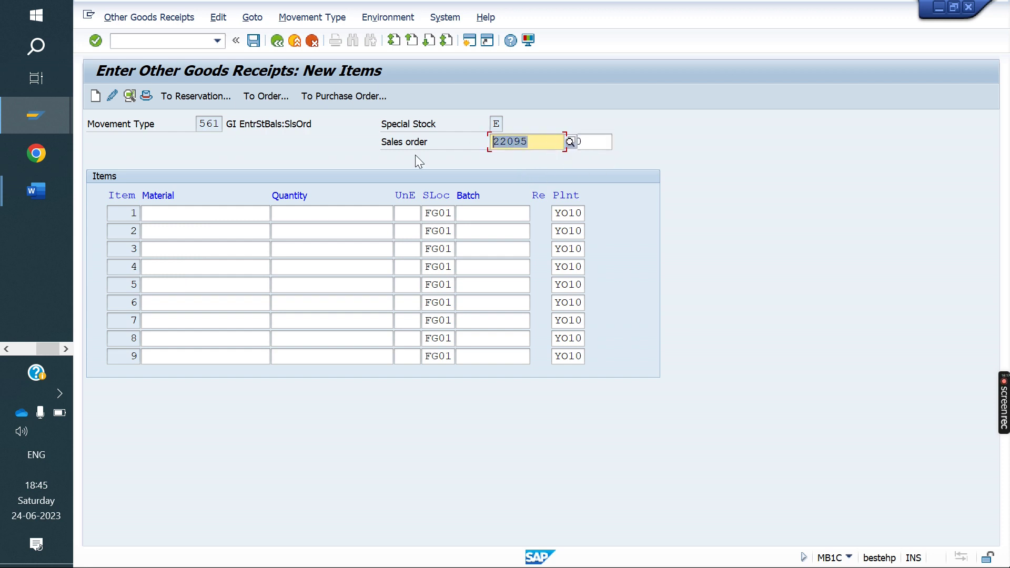
# Step: Enter material 50065786 with a quantity of 1 in the first line of the goods receipt
pyautogui.click(167, 213)
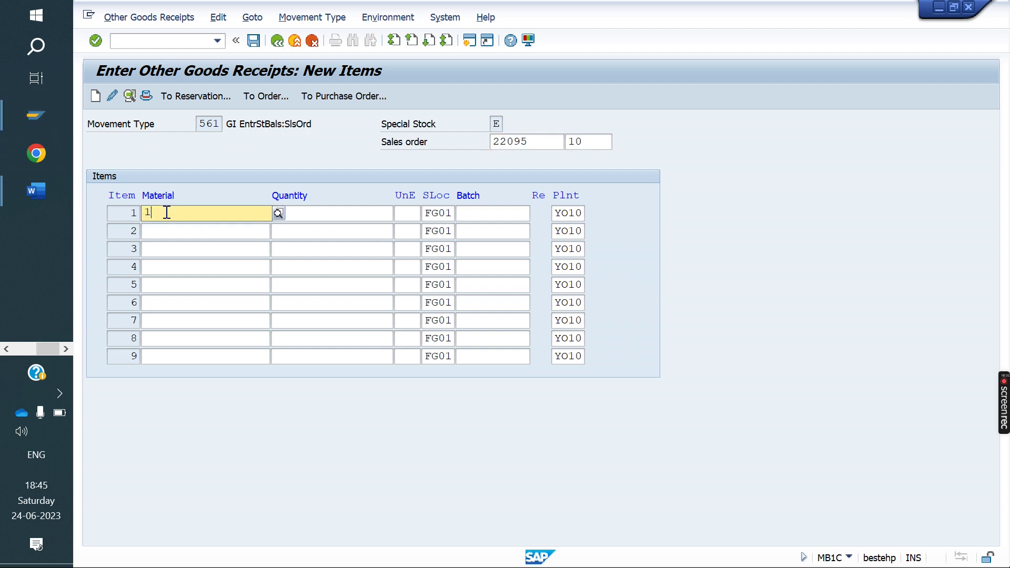
pyautogui.press('Return')
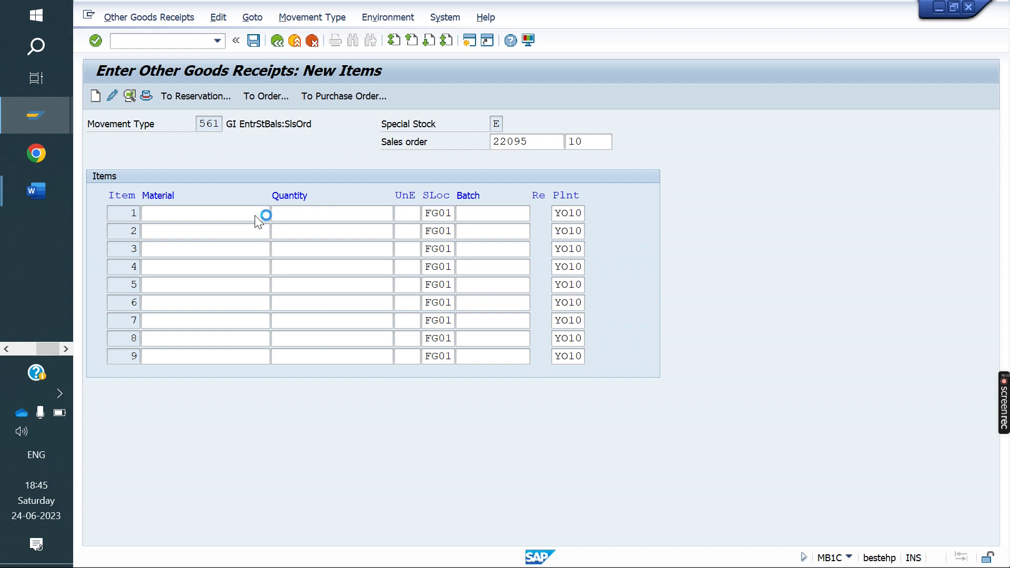
pyautogui.doubleClick(228, 219)
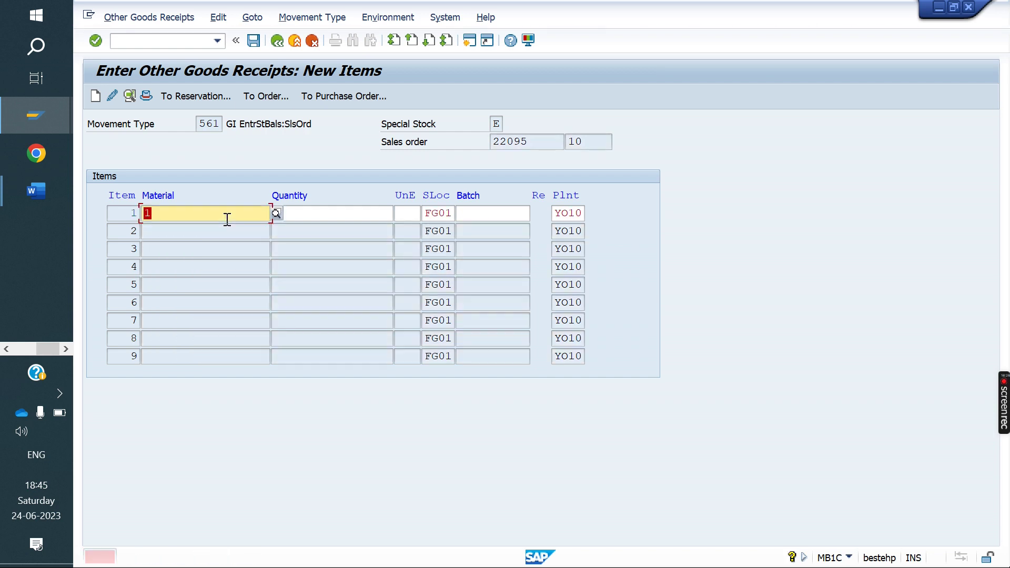
pyautogui.write('5')
pyautogui.press('Down')
pyautogui.press('Return')
pyautogui.press('Return')
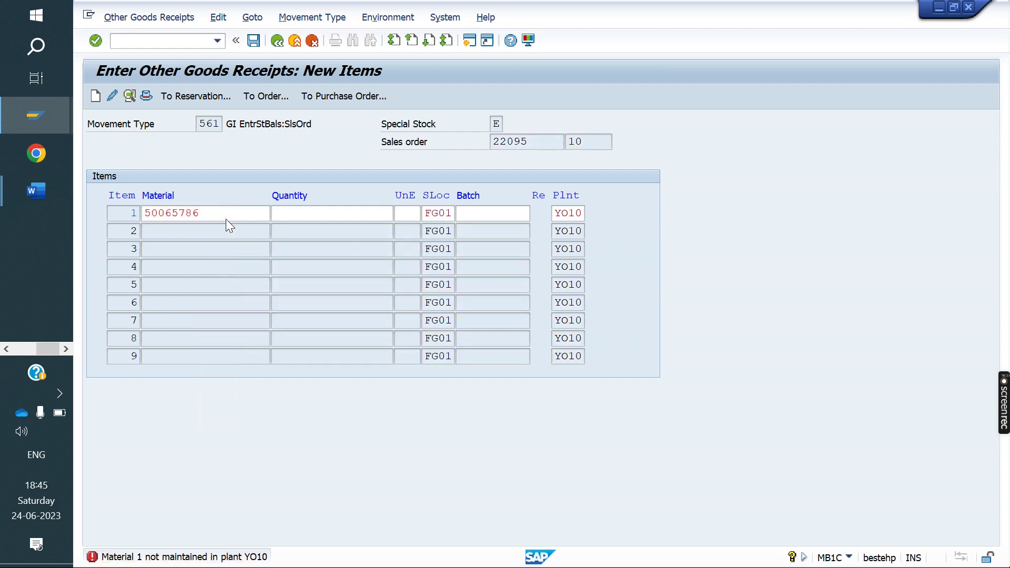
pyautogui.write('1')
pyautogui.press('Return')
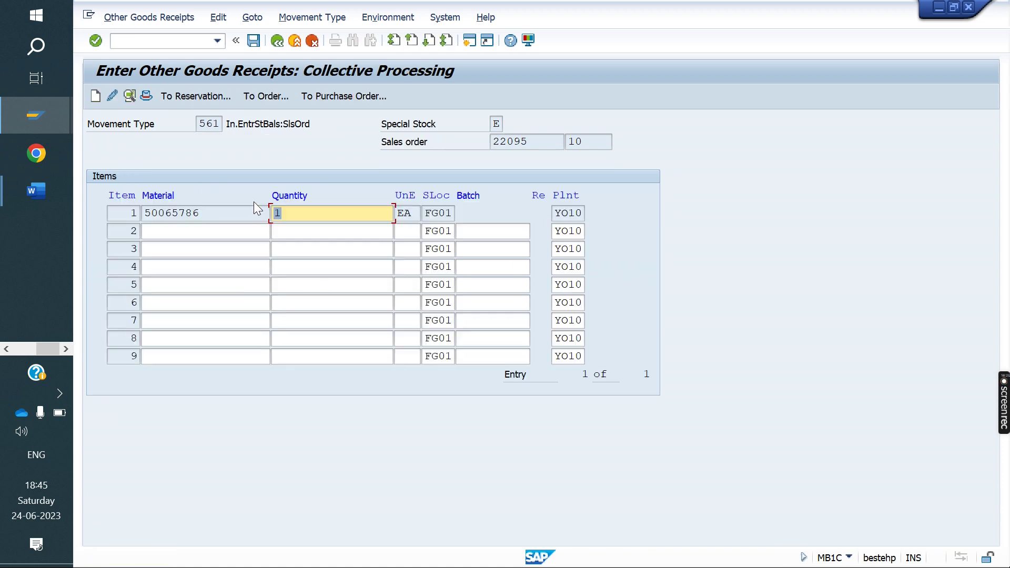
# Step: Review the material, sales order and special stock indicator, and post the sales order stock receipt
pyautogui.press('Delete')
pyautogui.doubleClick(214, 214)
pyautogui.doubleClick(529, 142)
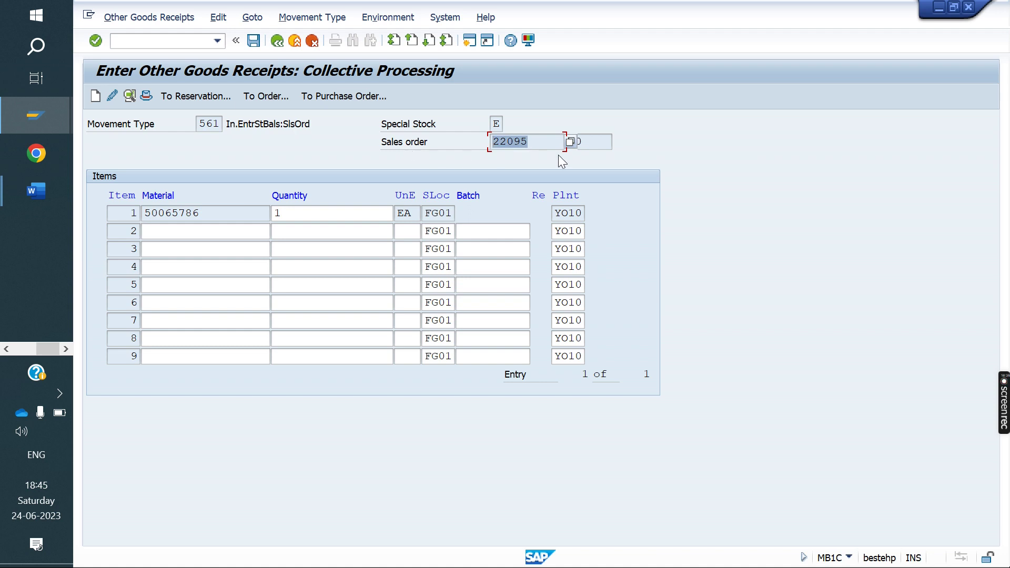
pyautogui.doubleClick(499, 125)
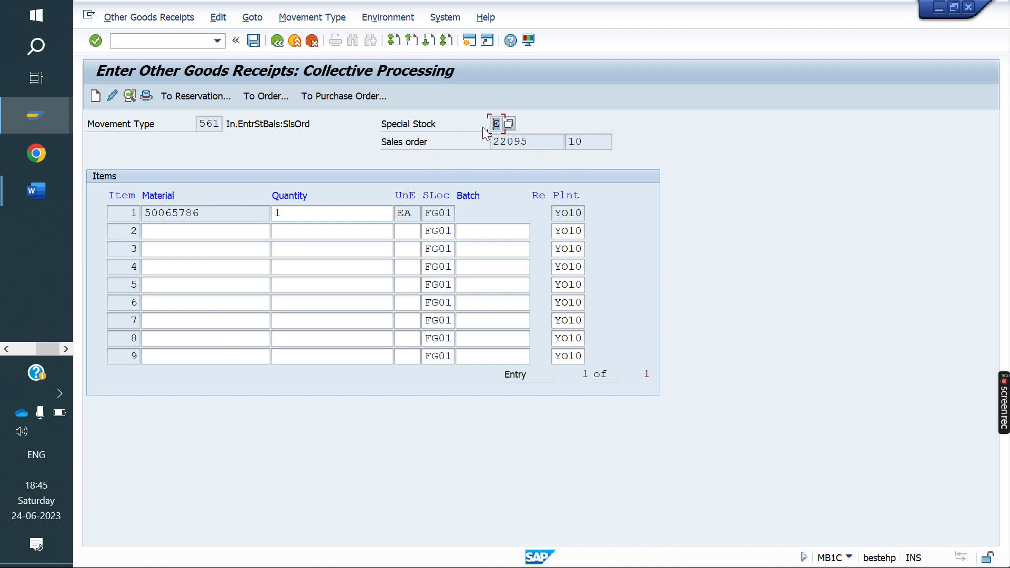
pyautogui.click(255, 42)
# Step: Create an outbound delivery for the sales order from shipping point YO10 with transaction VL01N
pyautogui.click(172, 41)
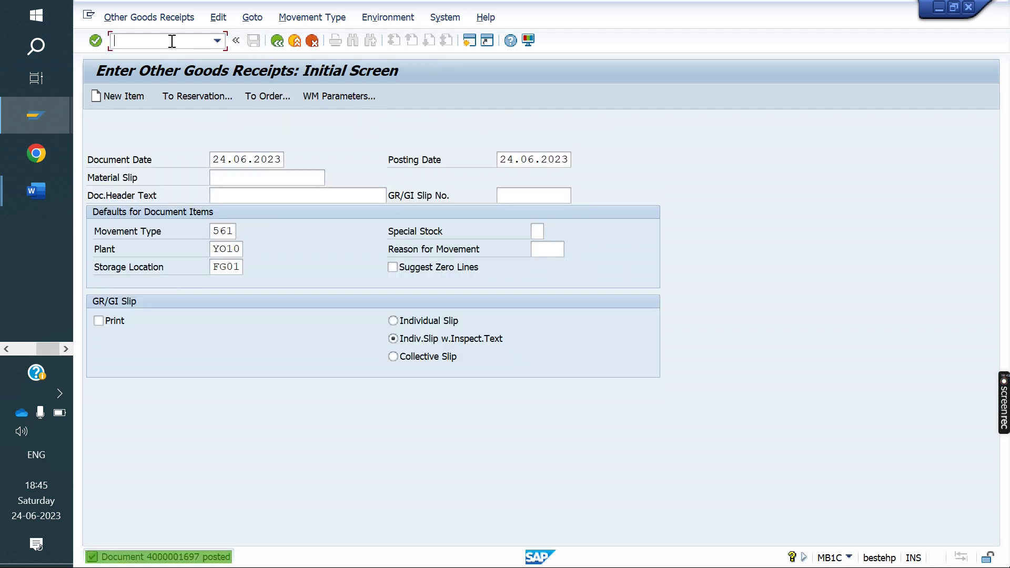
pyautogui.write('/NVL0')
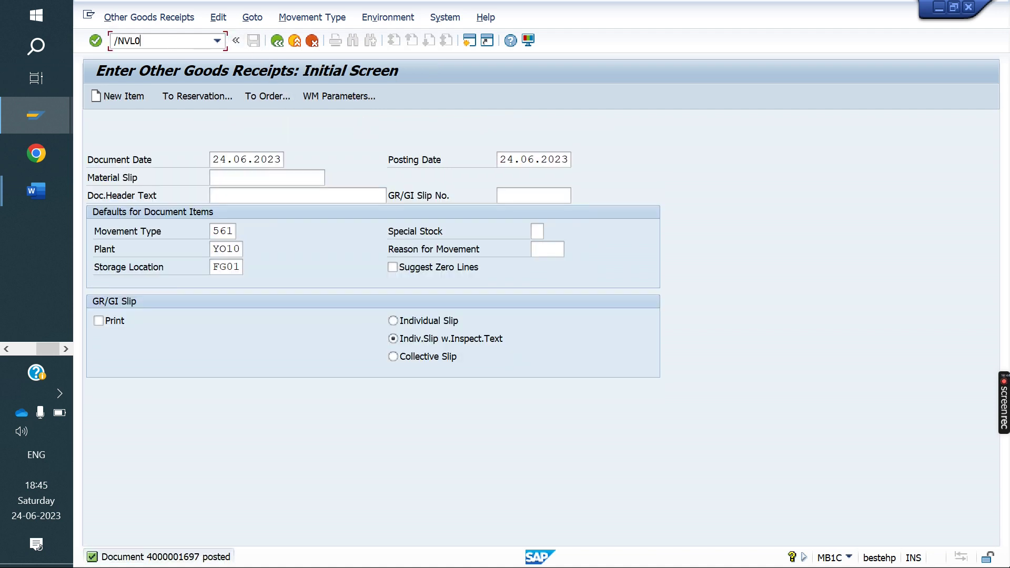
pyautogui.write('1N')
pyautogui.press('Return')
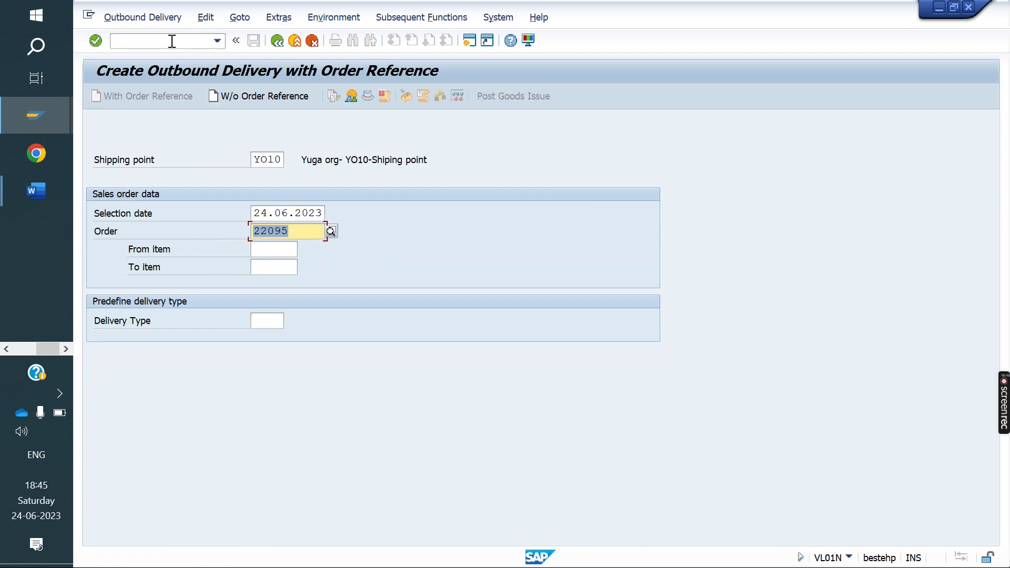
pyautogui.press('Return')
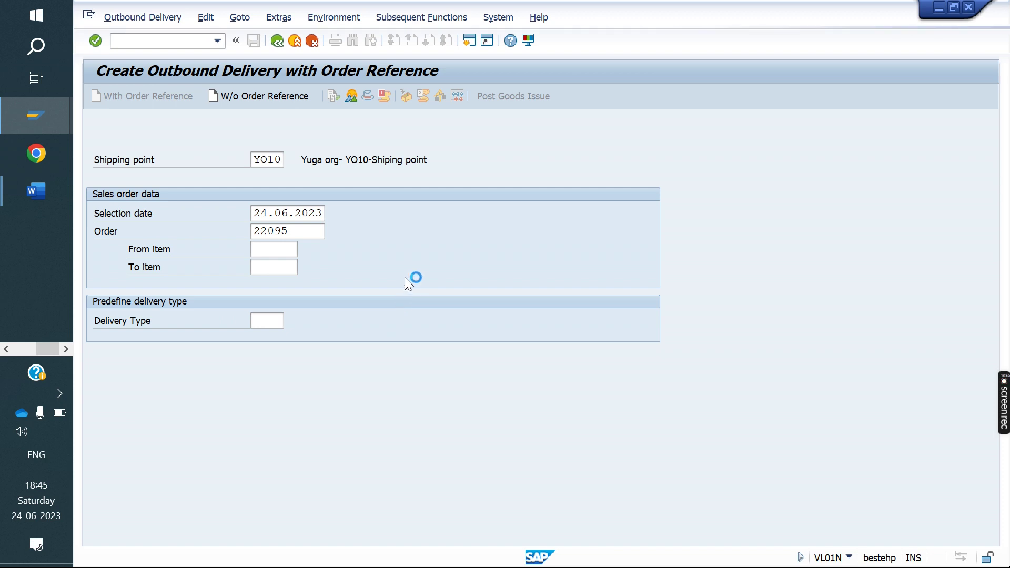
# Step: Display the stock overview of material 50065786 for plant YO10 and storage location FG01 with transaction MMBE in a new session
pyautogui.moveTo(20, 131)
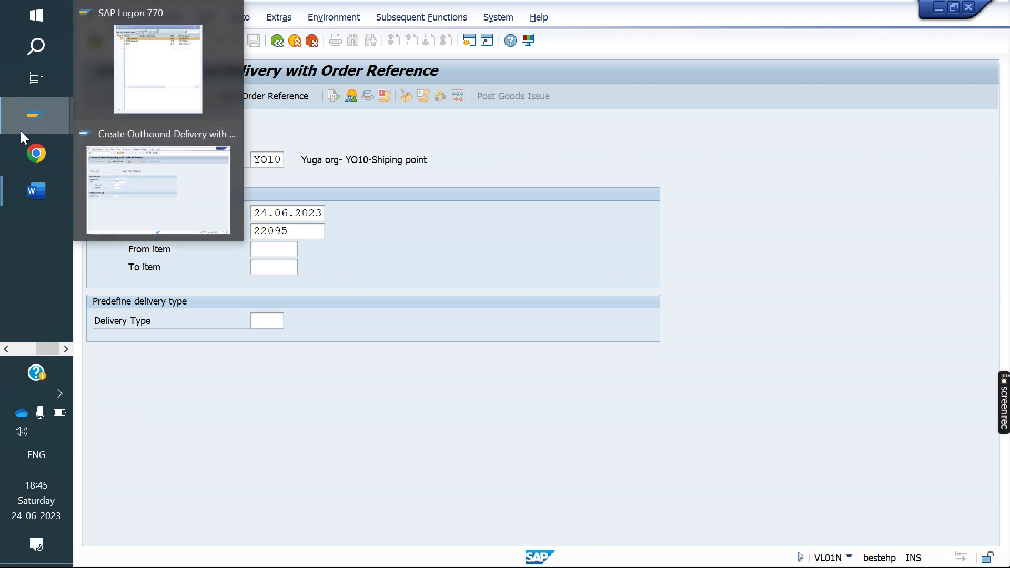
pyautogui.click(166, 207)
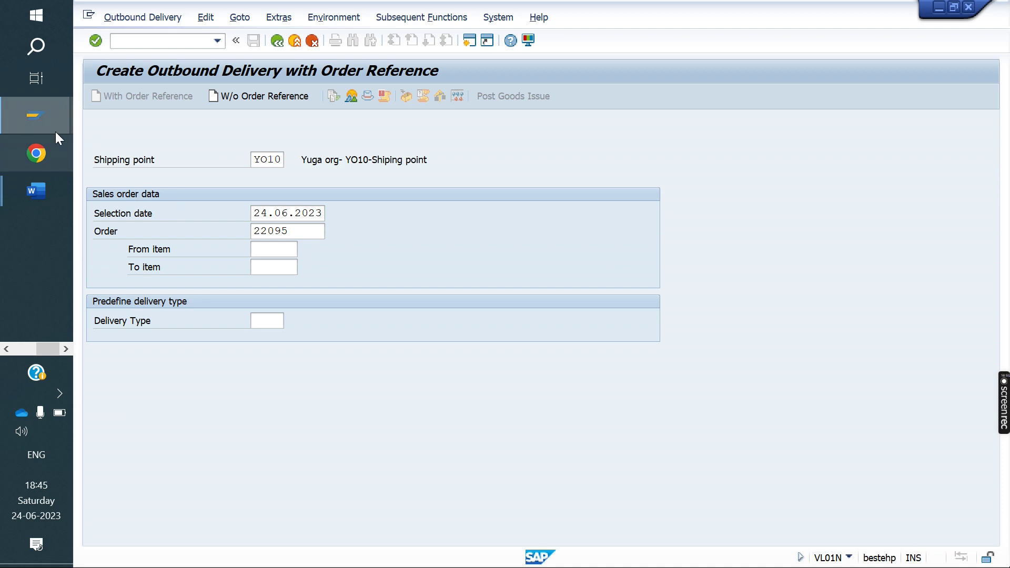
pyautogui.moveTo(27, 115)
pyautogui.click(135, 171)
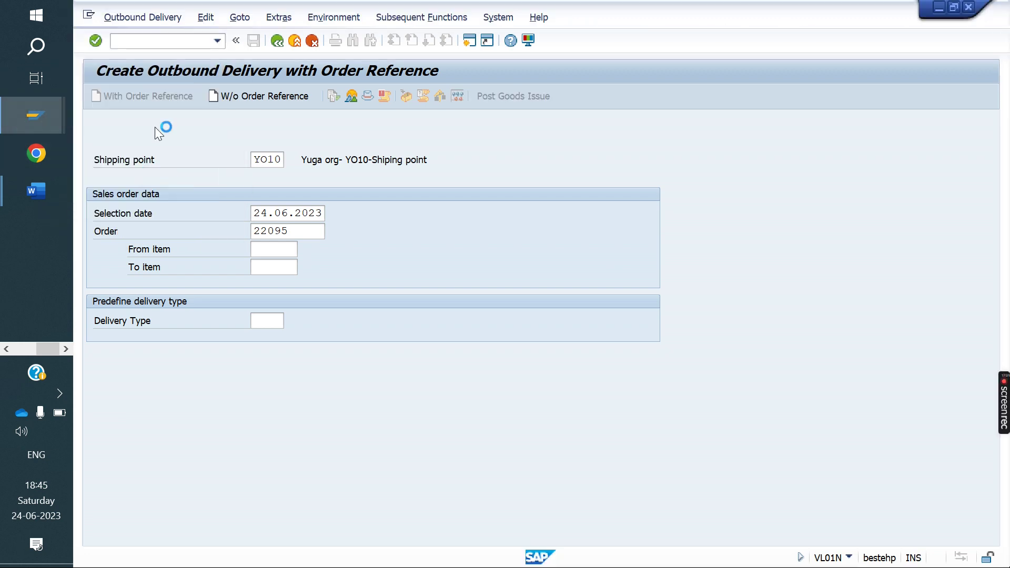
pyautogui.click(89, 14)
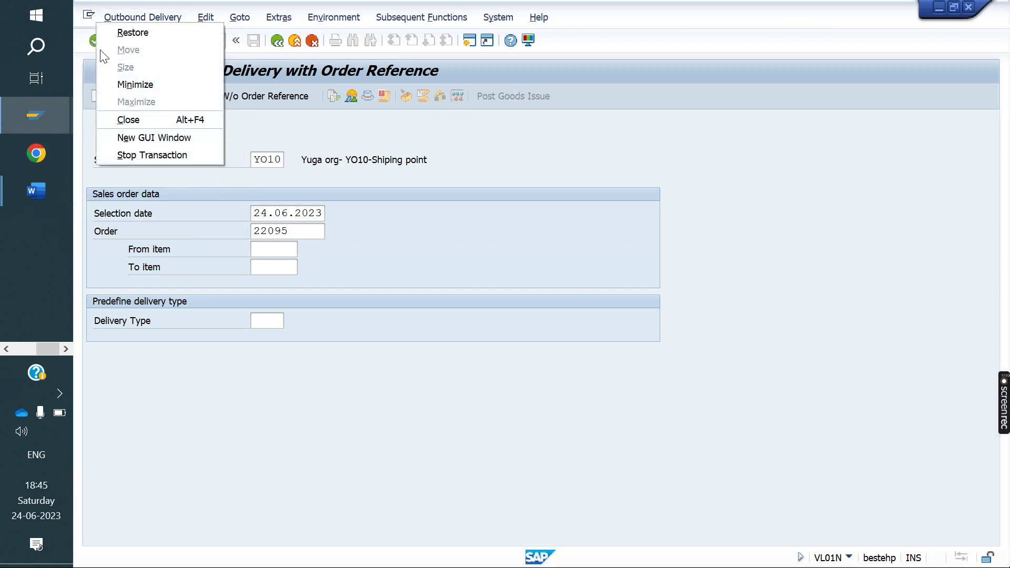
pyautogui.click(154, 136)
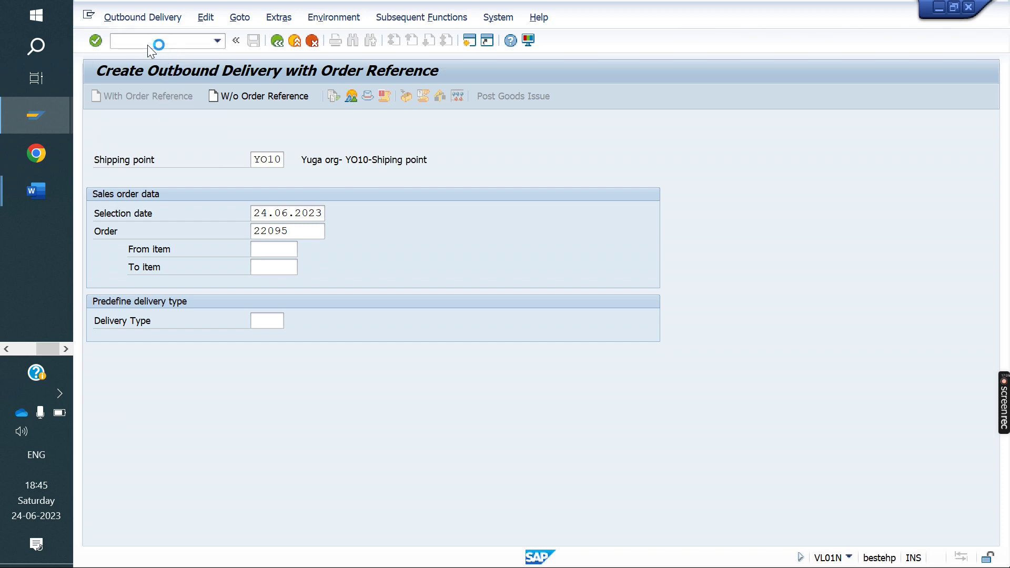
pyautogui.write('MMBE')
pyautogui.press('Return')
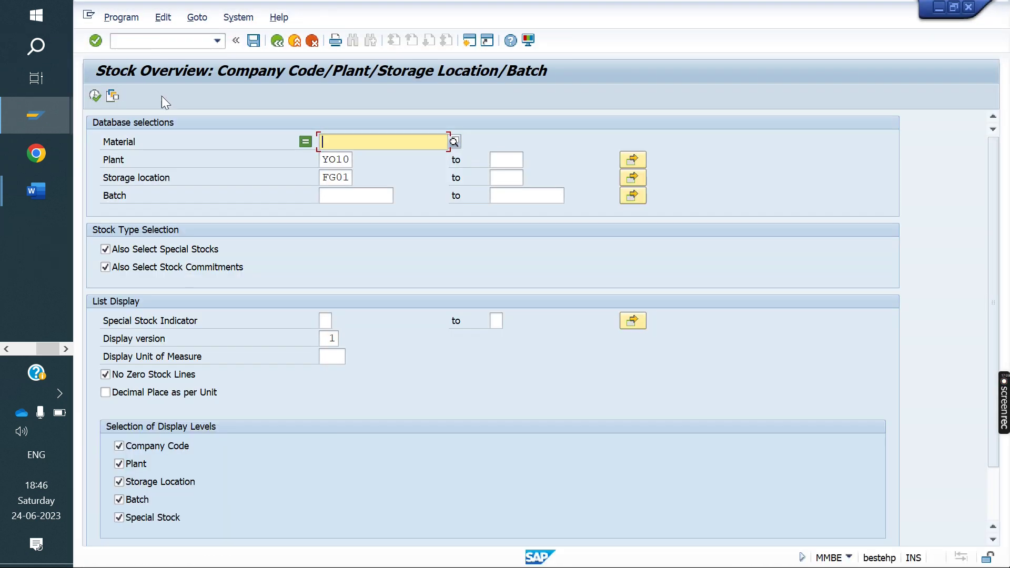
pyautogui.press('Down')
pyautogui.press('Down')
pyautogui.press('Return')
pyautogui.click(96, 95)
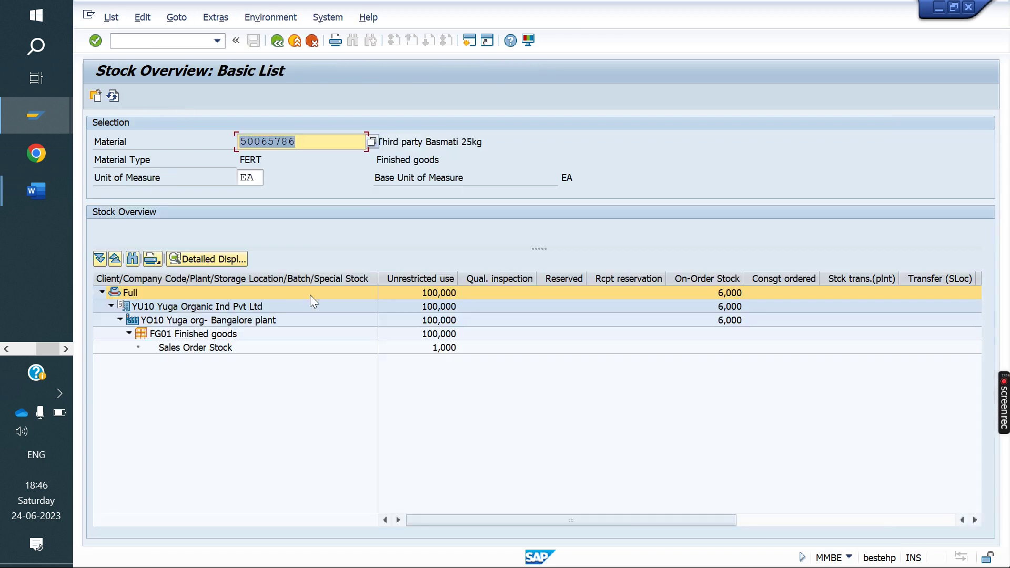
# Step: Examine the FG01 unrestricted stock and the sales order stock details, comparing general stock with stock reserved for the order
pyautogui.click(435, 333)
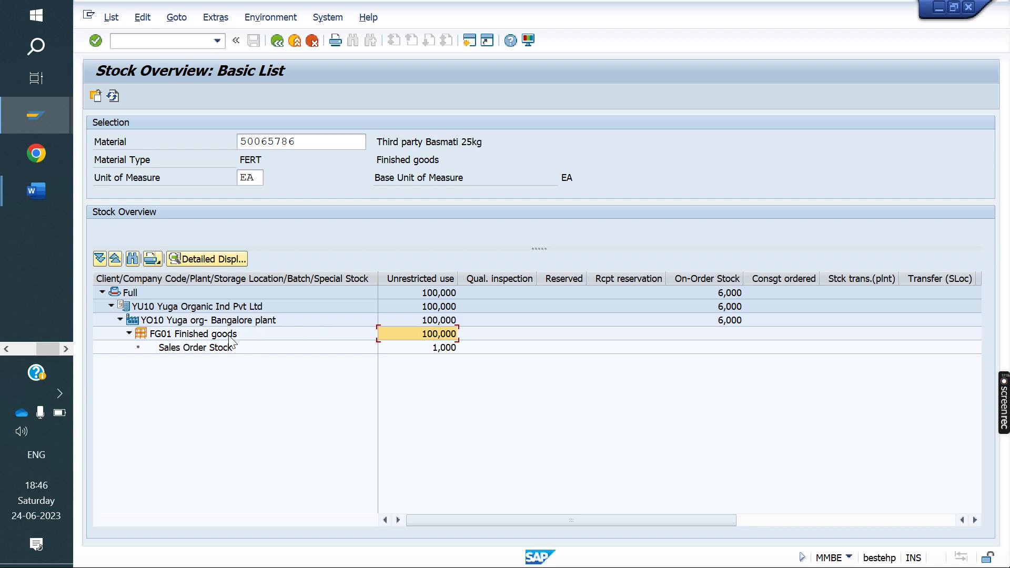
pyautogui.click(218, 349)
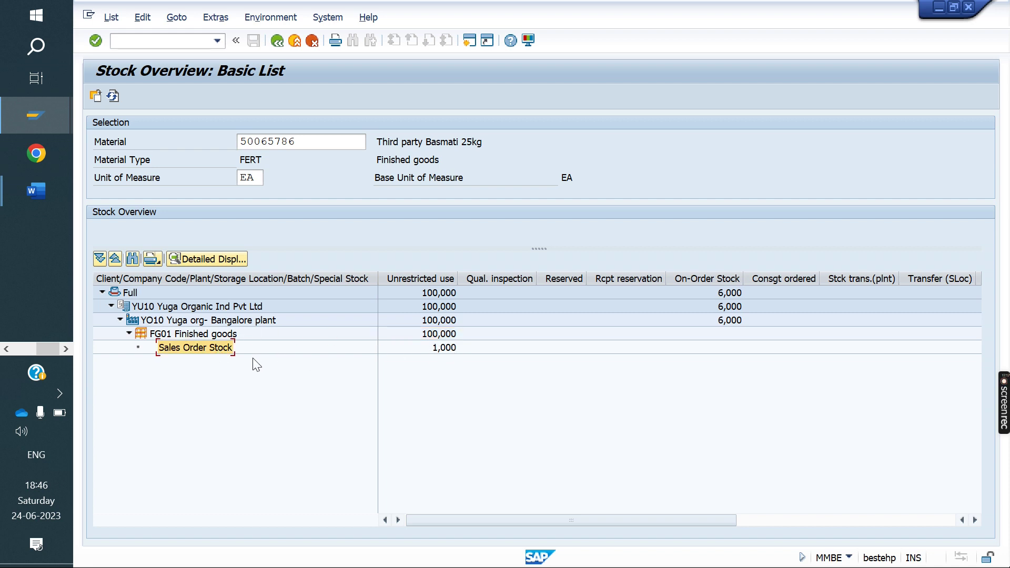
pyautogui.doubleClick(217, 349)
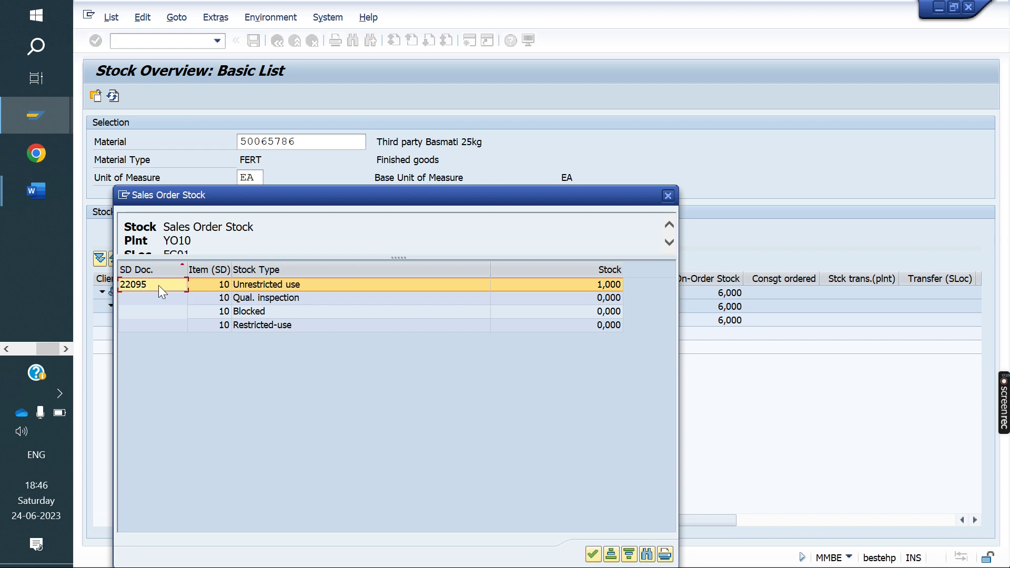
pyautogui.click(667, 196)
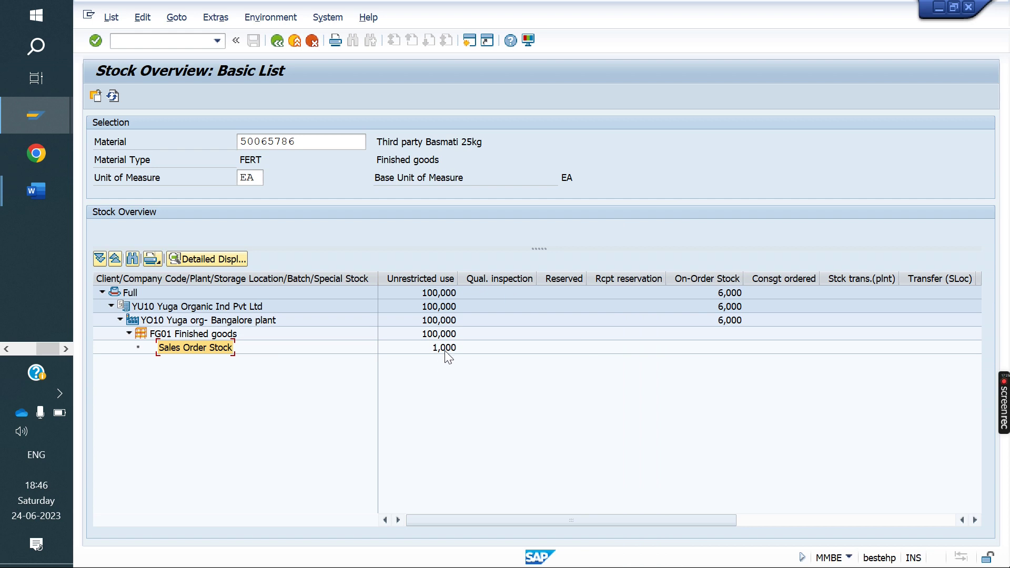
pyautogui.click(428, 335)
pyautogui.click(446, 351)
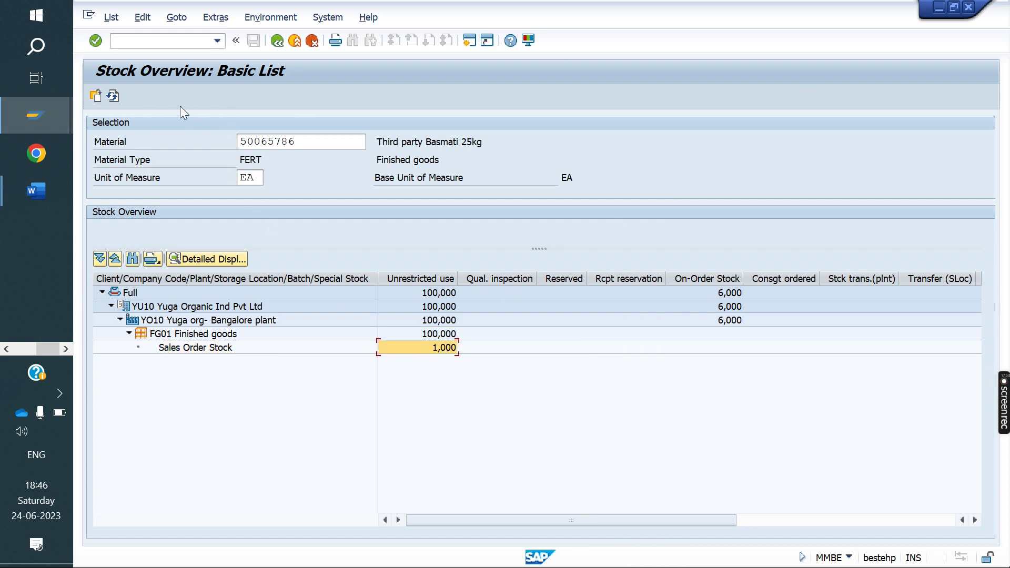
# Step: Pick delivery item 10 from storage location FG01 with a picked quantity of 1 EA and post the goods issue
pyautogui.moveTo(21, 109)
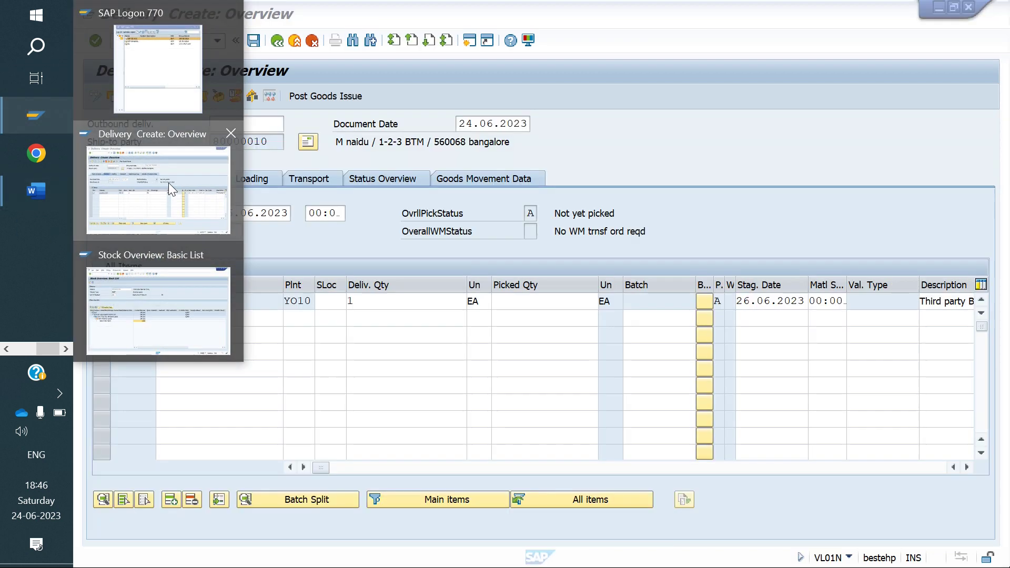
pyautogui.click(168, 183)
pyautogui.click(331, 298)
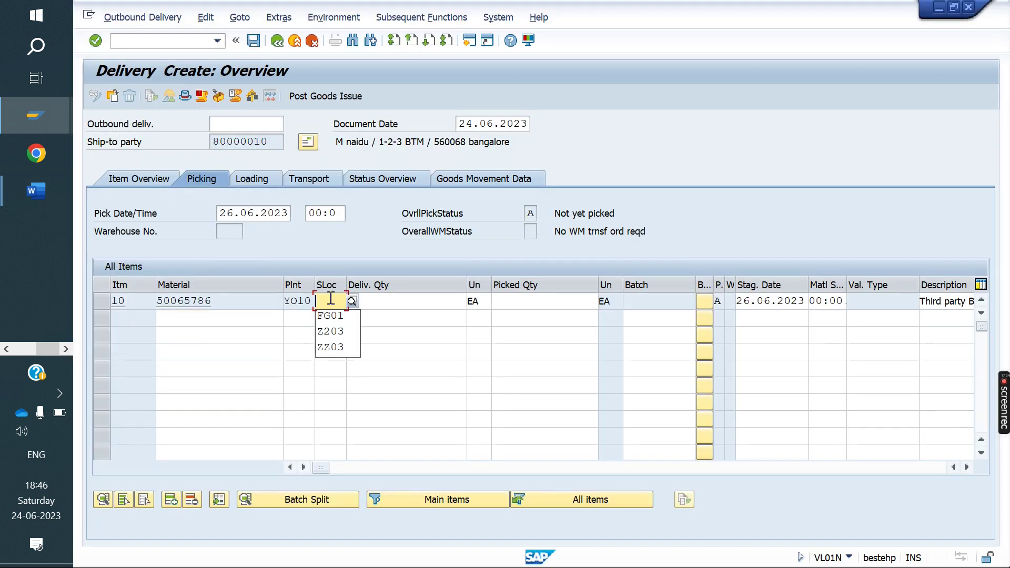
pyautogui.write('FG01')
pyautogui.click(560, 308)
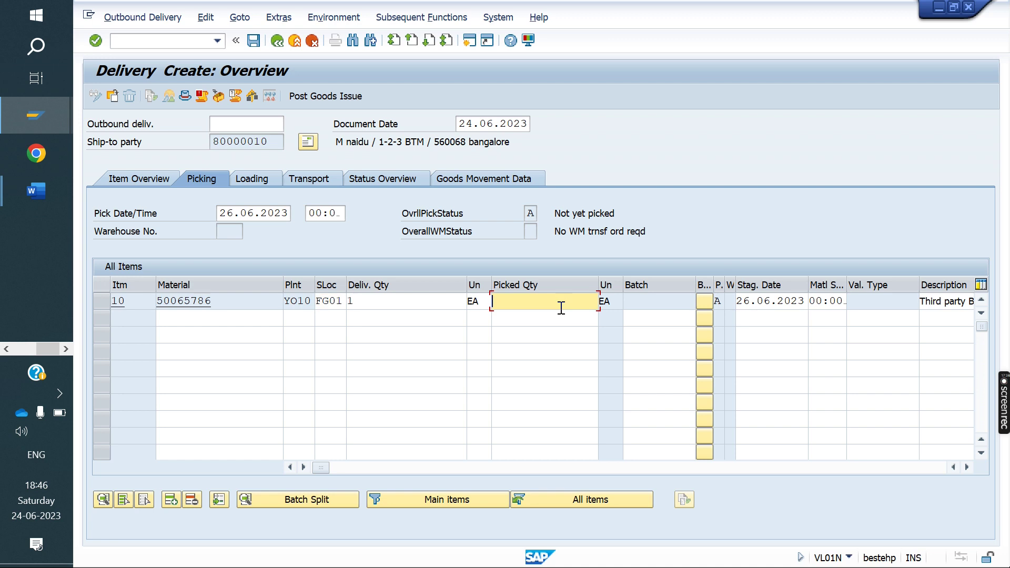
pyautogui.write('1')
pyautogui.press('Return')
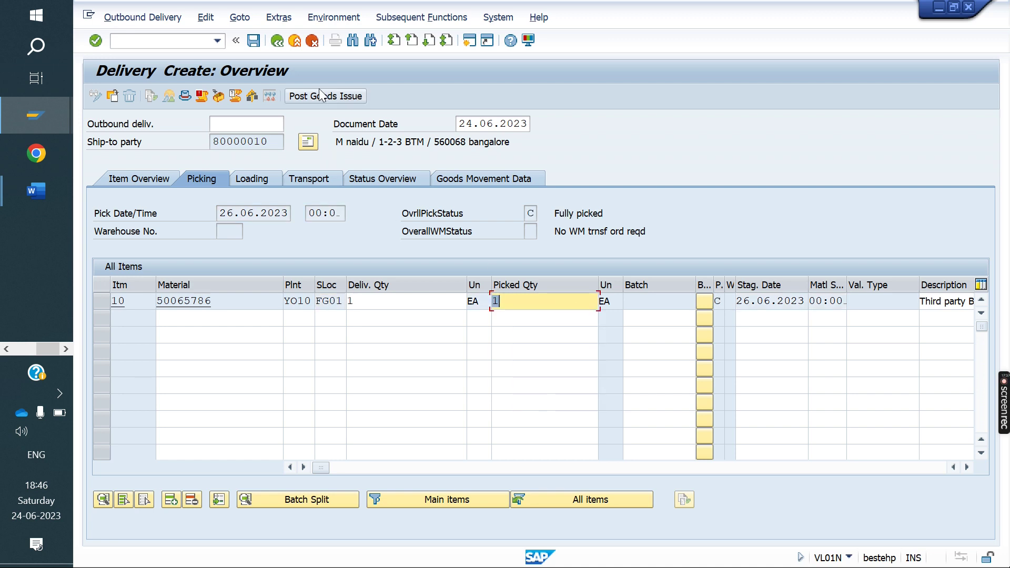
pyautogui.click(322, 96)
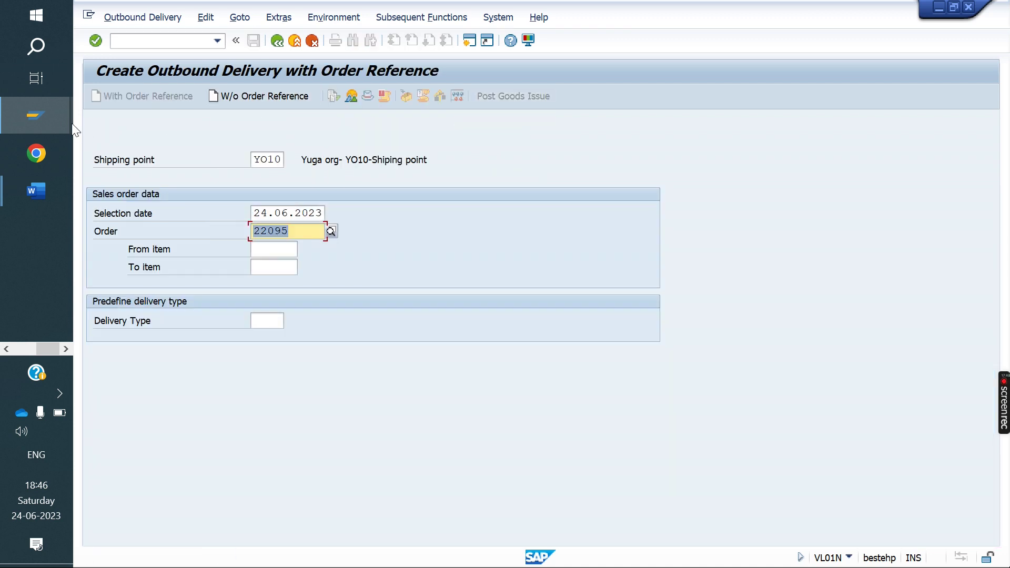
# Step: Refresh the material's stock overview to check the sales order stock following the goods issue
pyautogui.moveTo(37, 109)
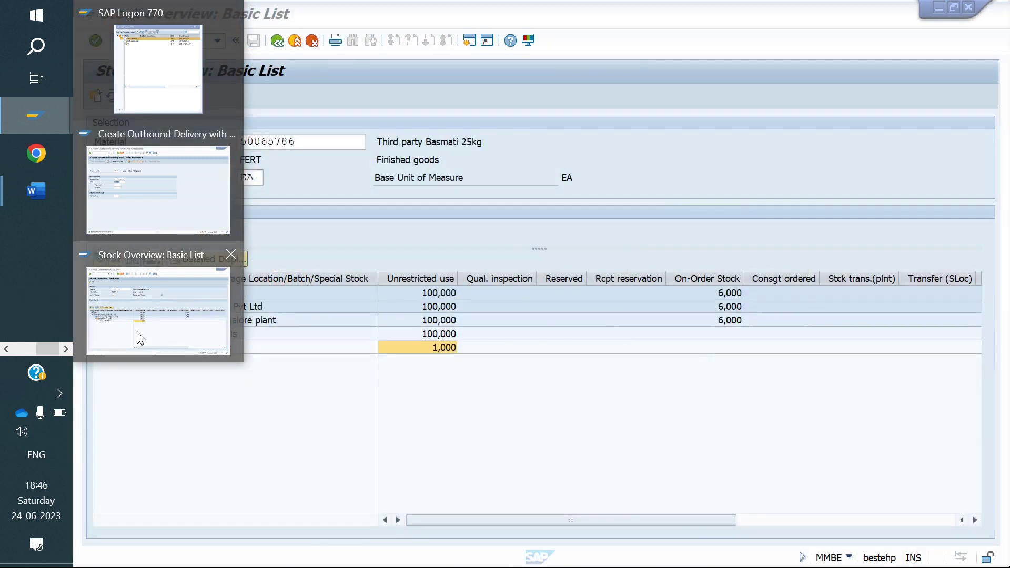
pyautogui.click(141, 338)
pyautogui.click(114, 96)
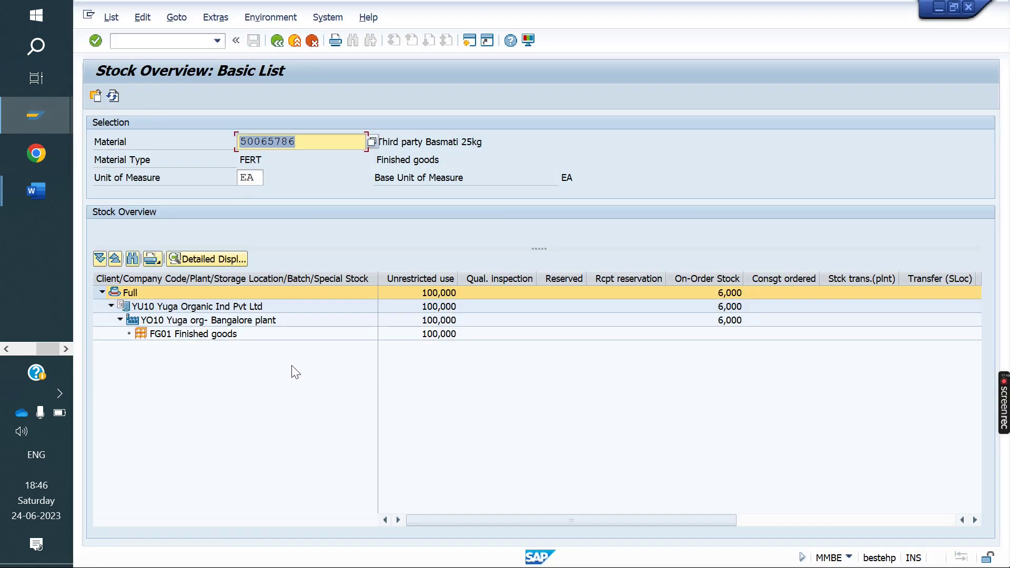
# Step: Create and save the 1MTO Invoice (F2) for the saved delivery with transaction VF01
pyautogui.moveTo(37, 114)
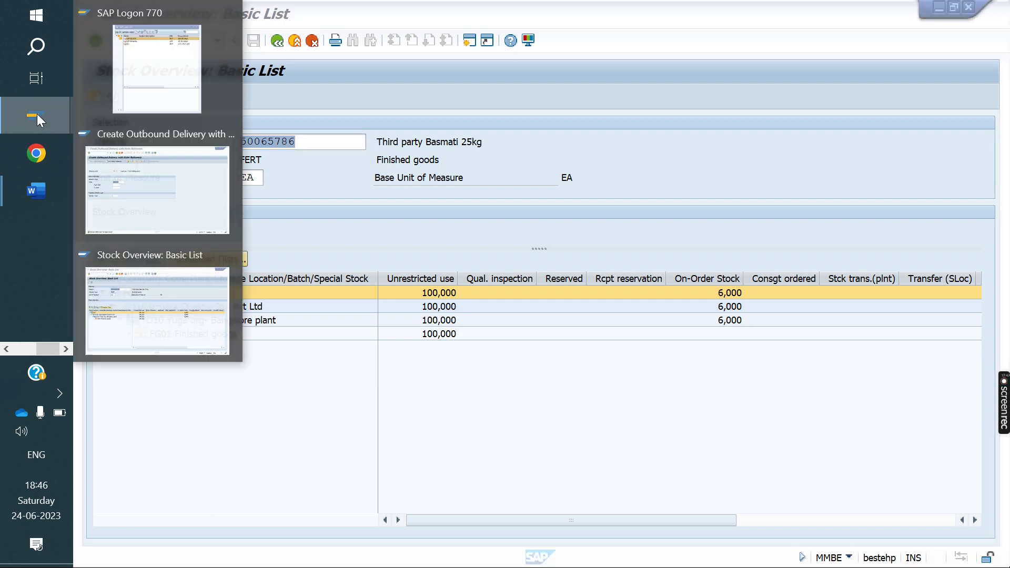
pyautogui.click(166, 182)
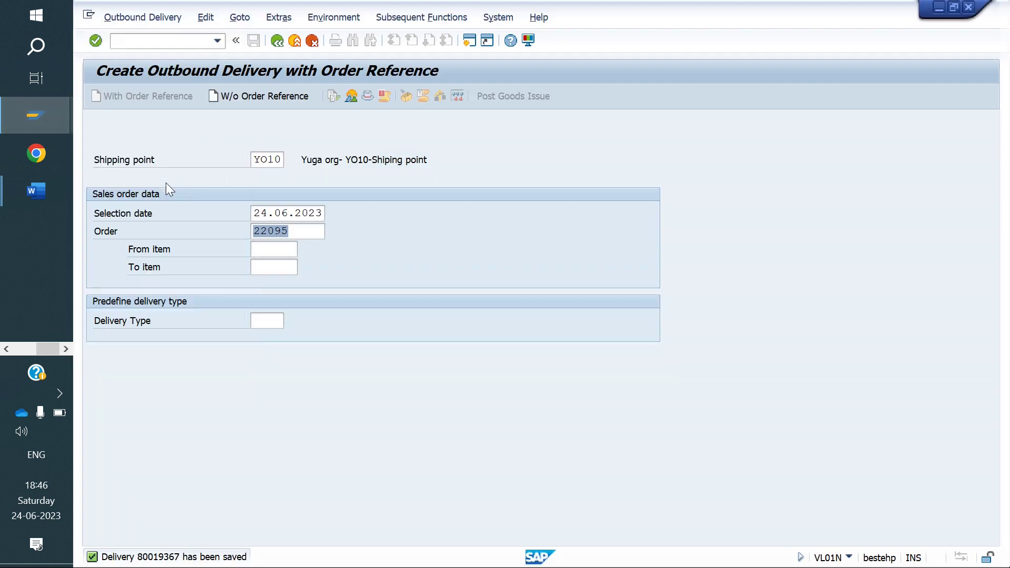
pyautogui.click(138, 40)
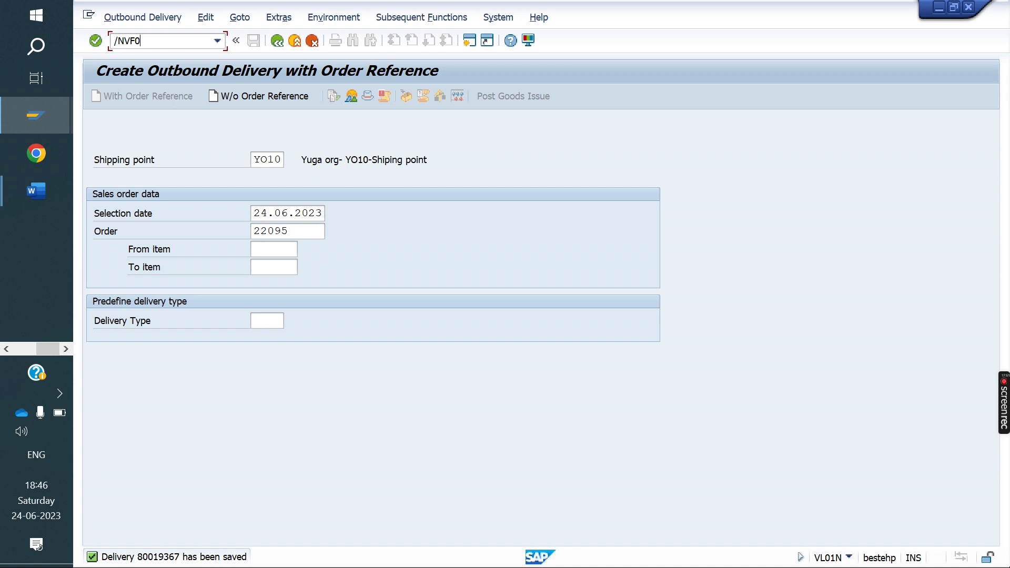
pyautogui.press('Return')
pyautogui.press('Return')
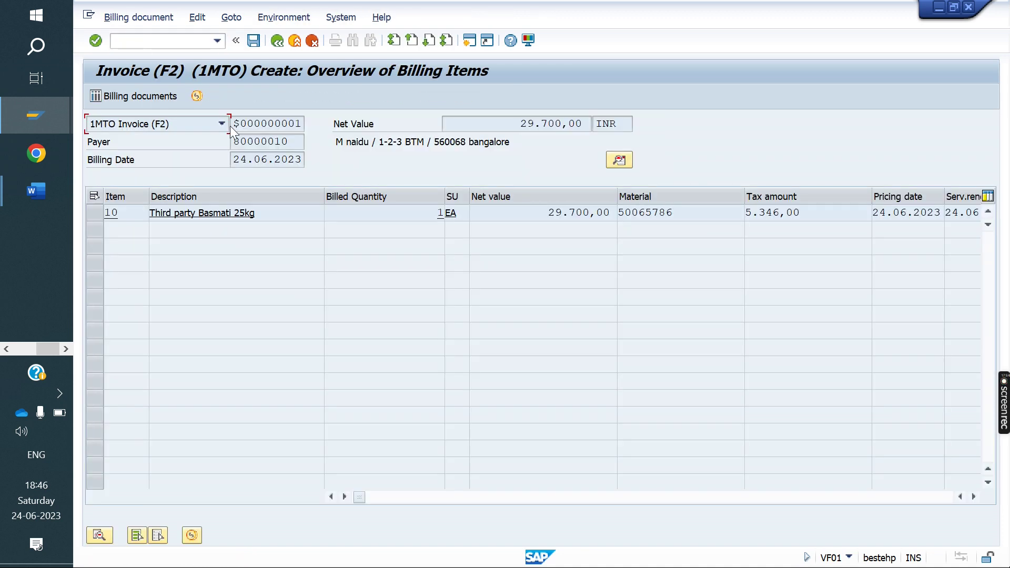
pyautogui.click(254, 42)
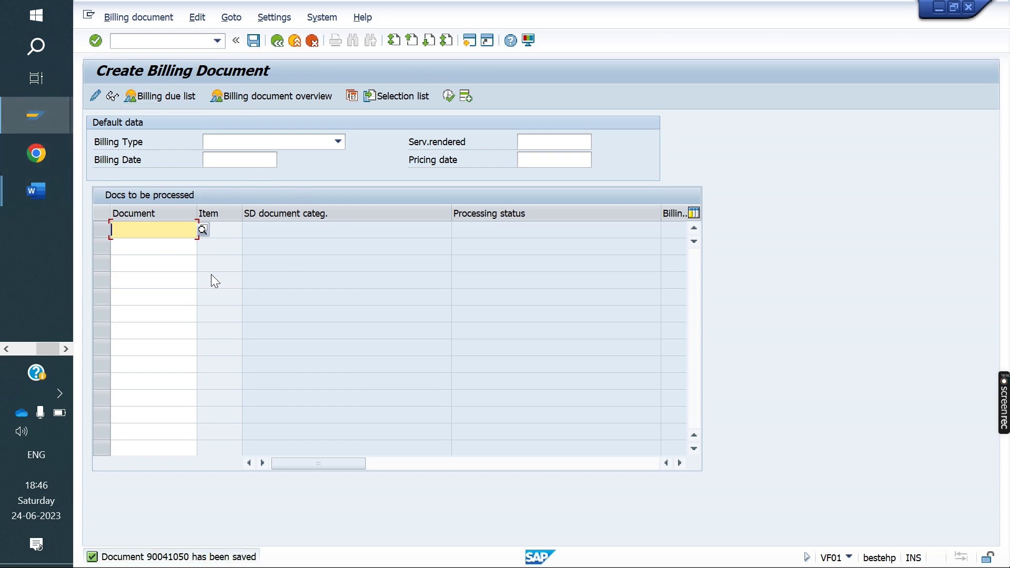
# Step: Switch to Word and review the make-to-order settings listed in Make to order.docx
pyautogui.moveTo(35, 199)
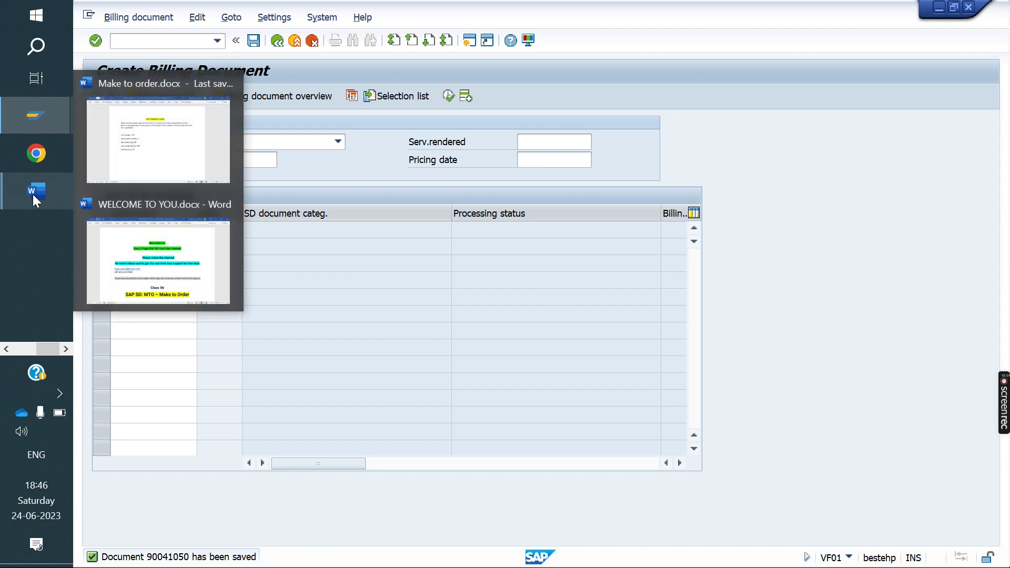
pyautogui.click(168, 249)
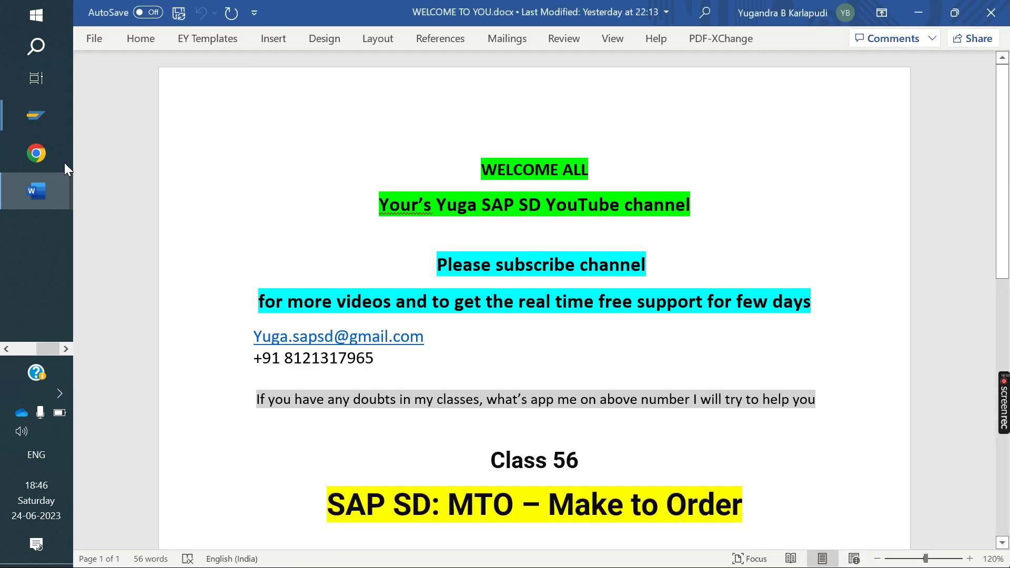
pyautogui.moveTo(37, 191)
pyautogui.click(155, 150)
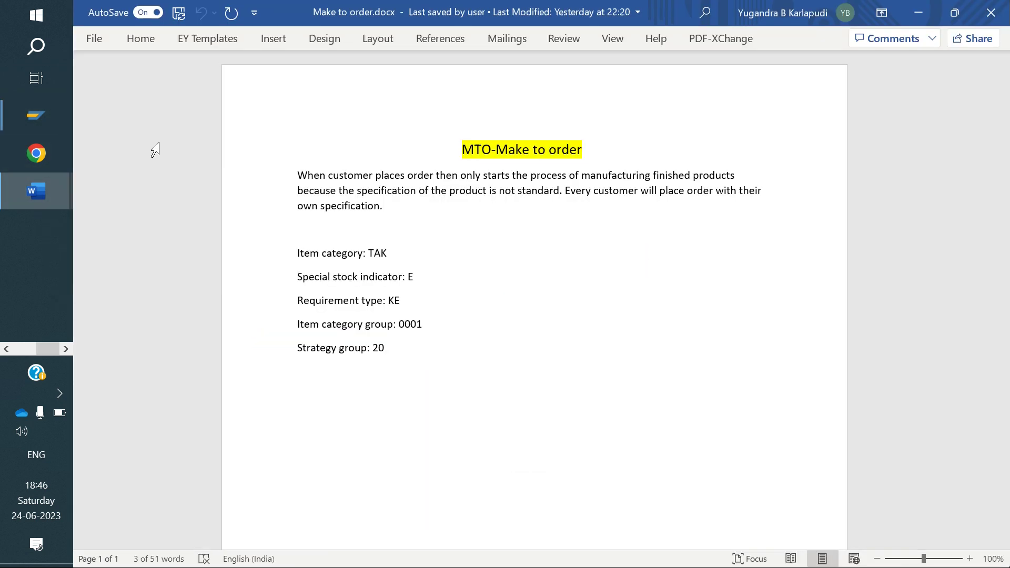
pyautogui.click(418, 287)
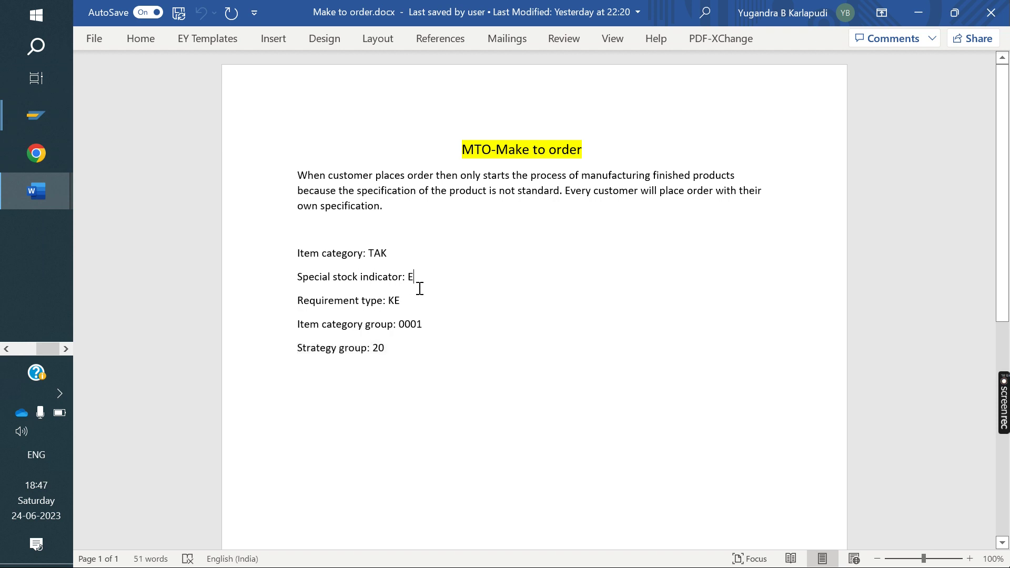